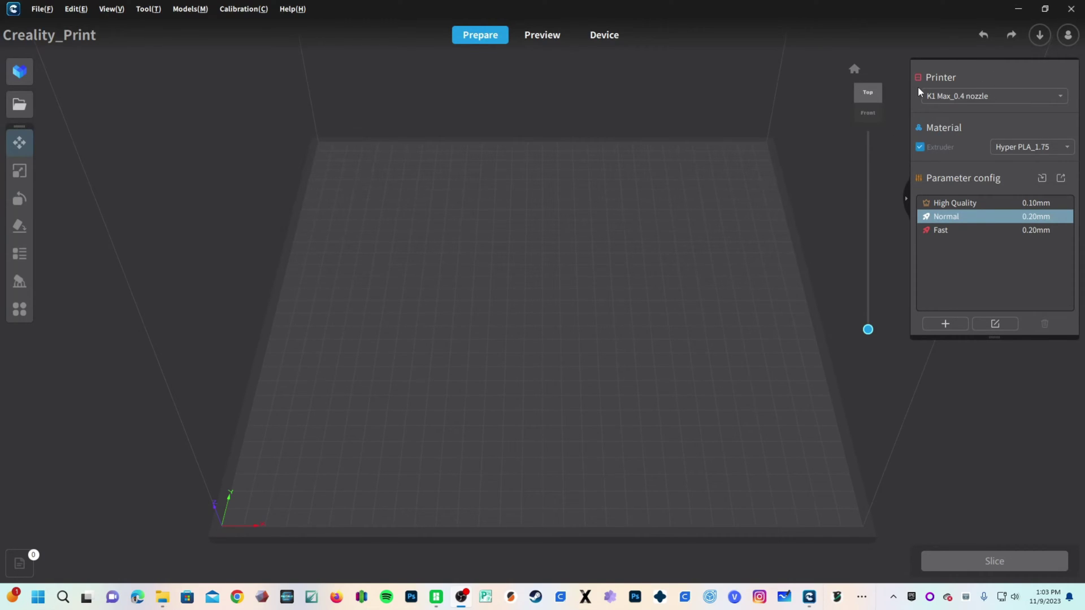
Add the CR-10 SE from the CR series printer list, bringing up its 0.4mm nozzle setup.
click(1063, 97)
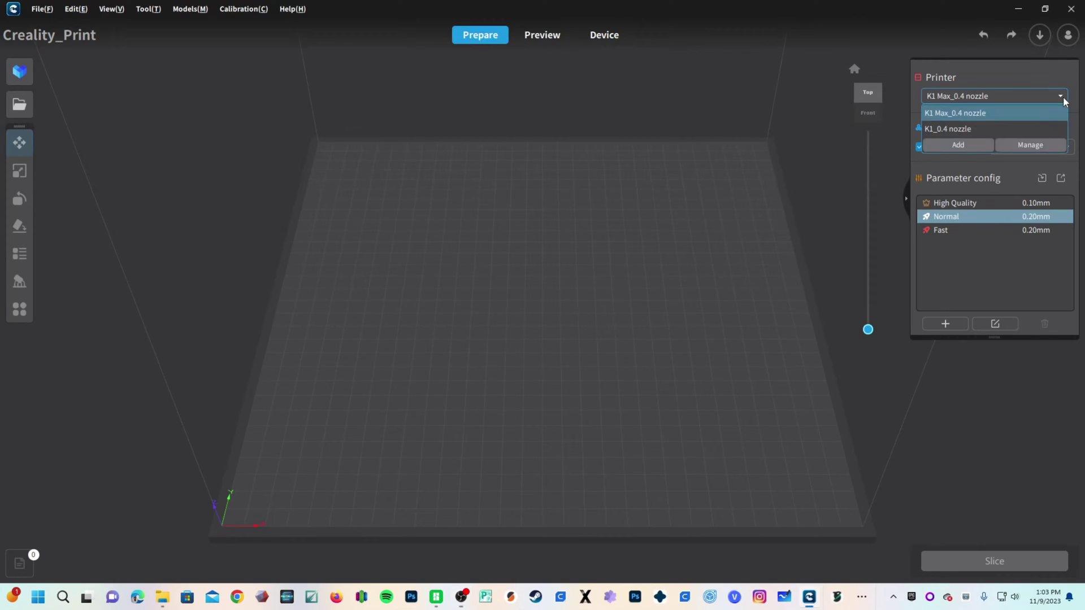
click(959, 145)
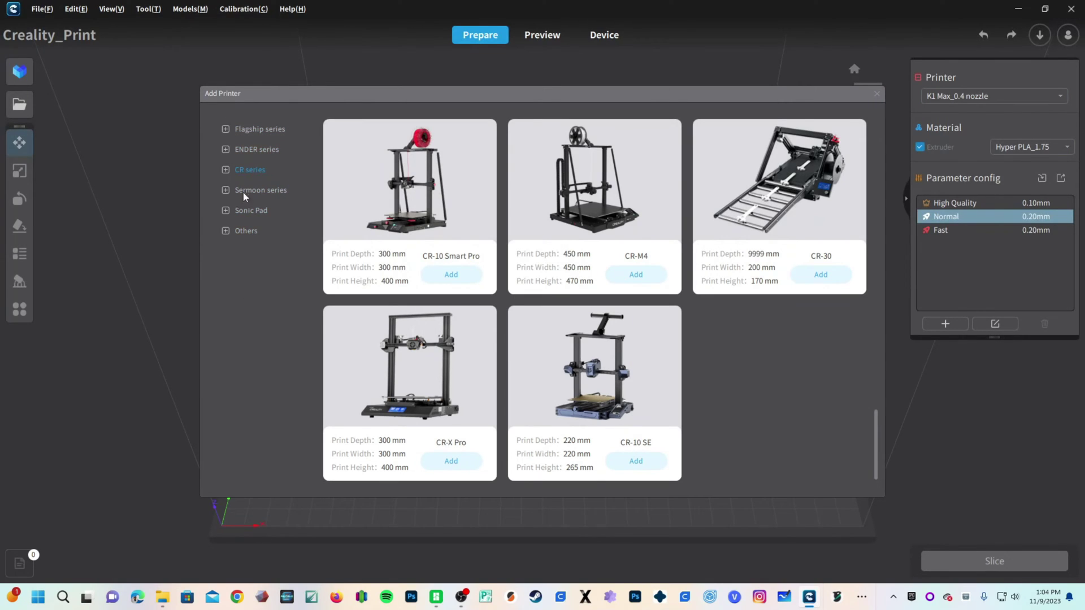
click(226, 170)
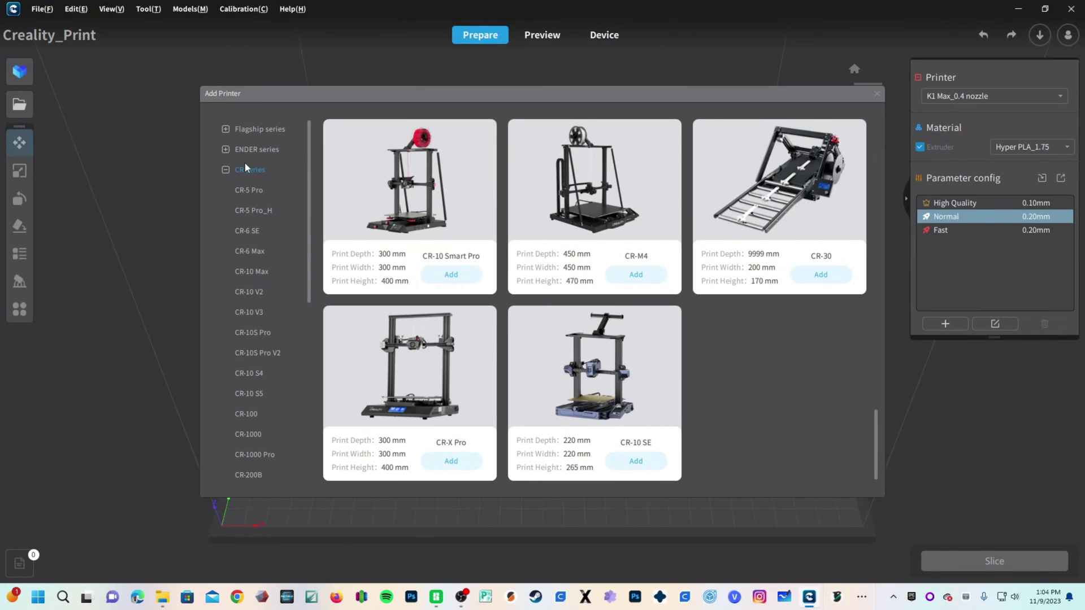
scroll(250, 311, down, 4)
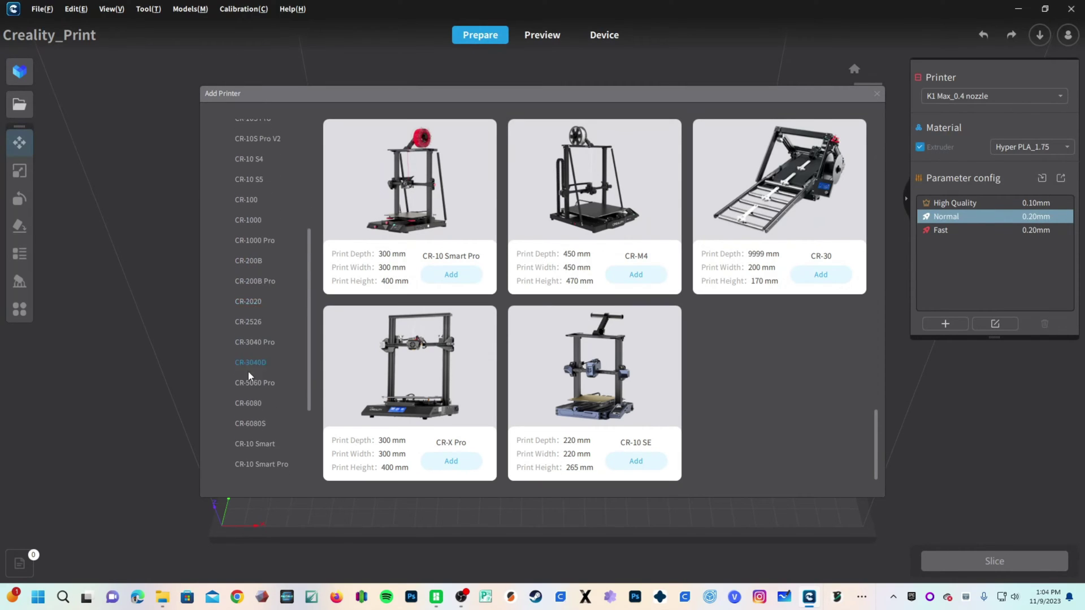
scroll(488, 367, up, 10)
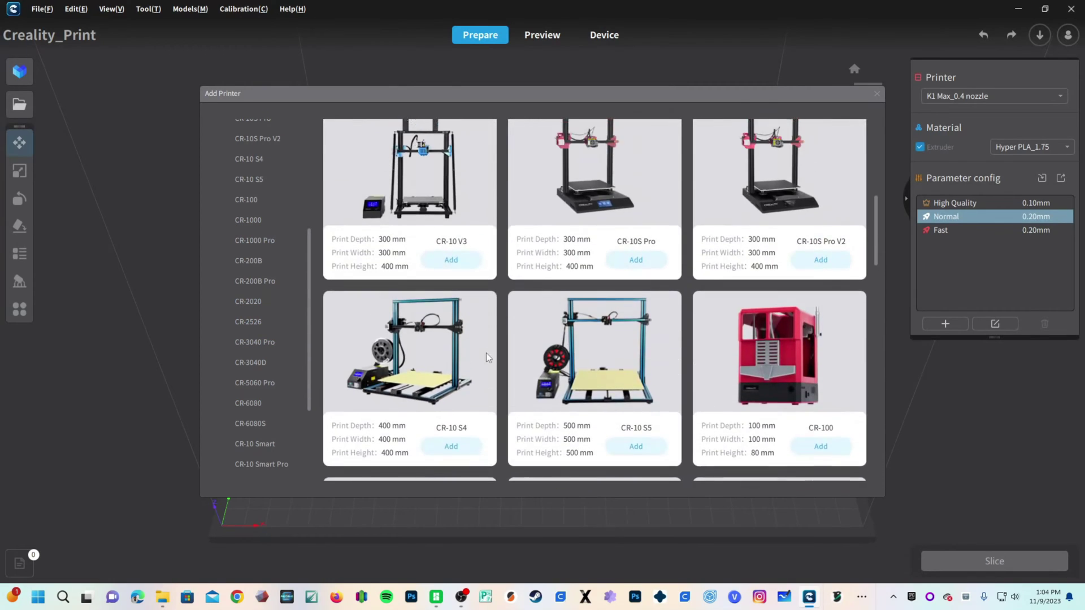
scroll(490, 354, down, 10)
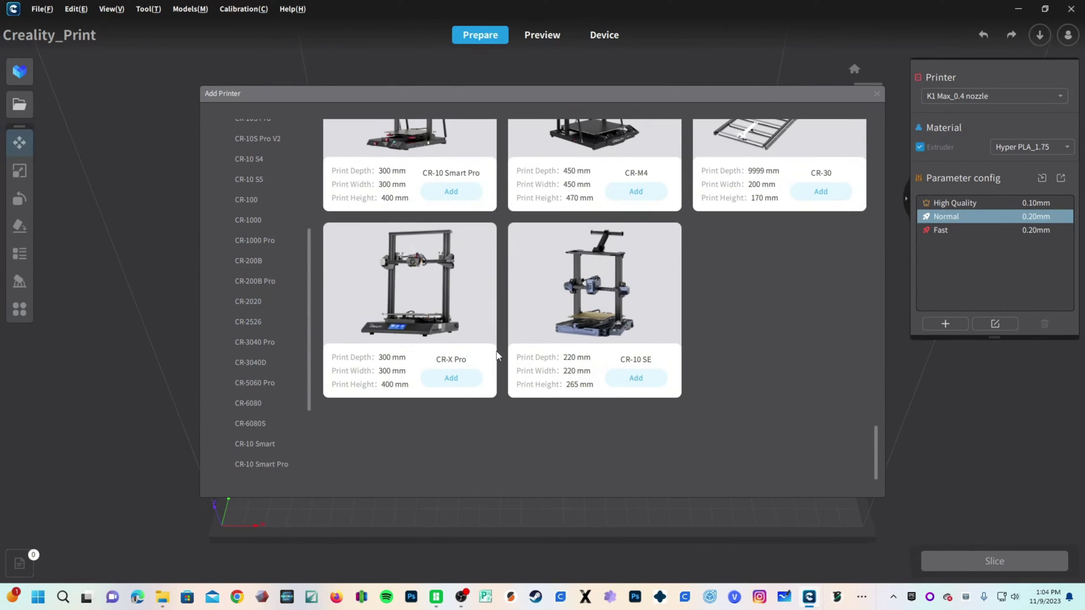
scroll(549, 365, up, 1)
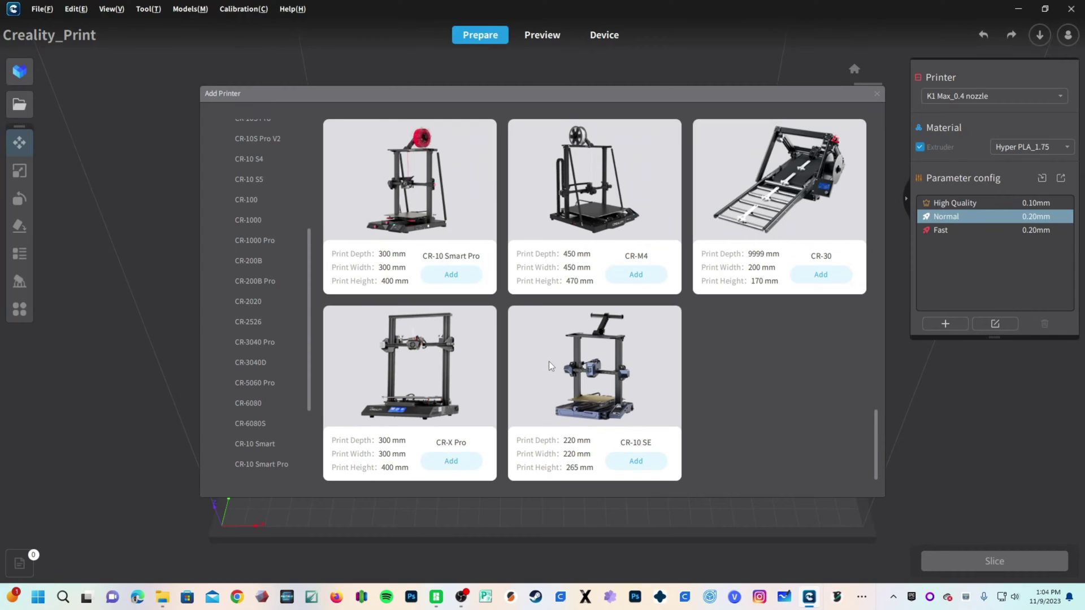
click(640, 466)
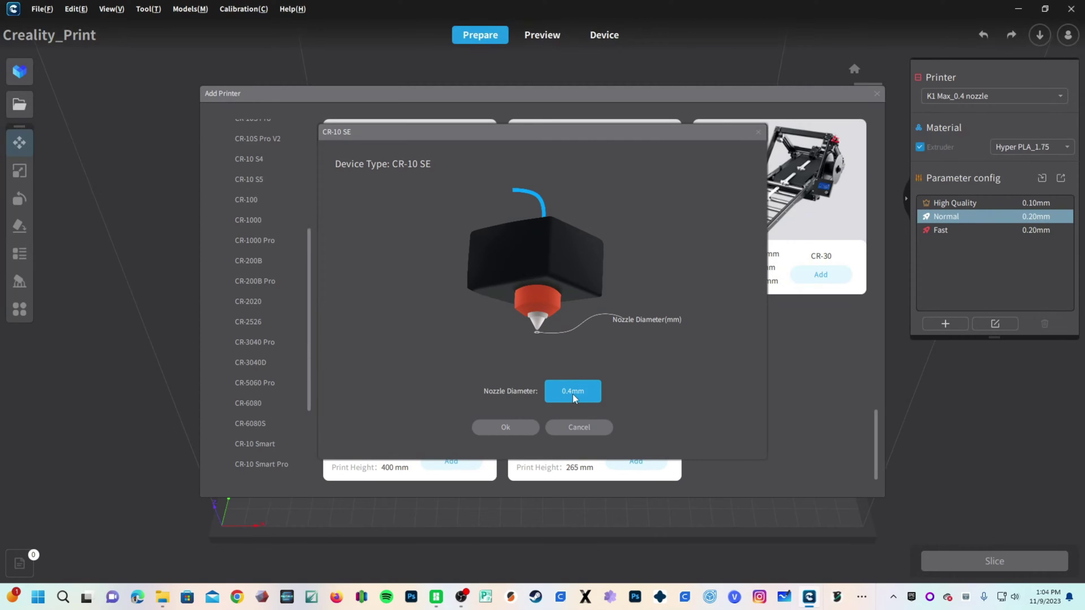
Confirm the 0.4mm nozzle so the CR-10 SE_0.4 nozzle printer is active.
click(497, 430)
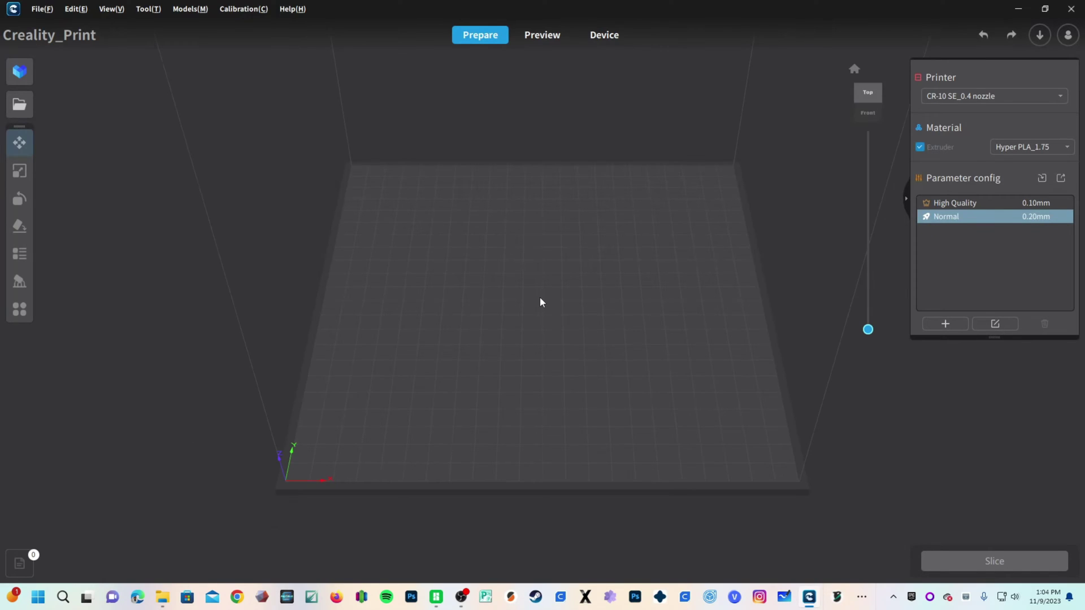
click(940, 99)
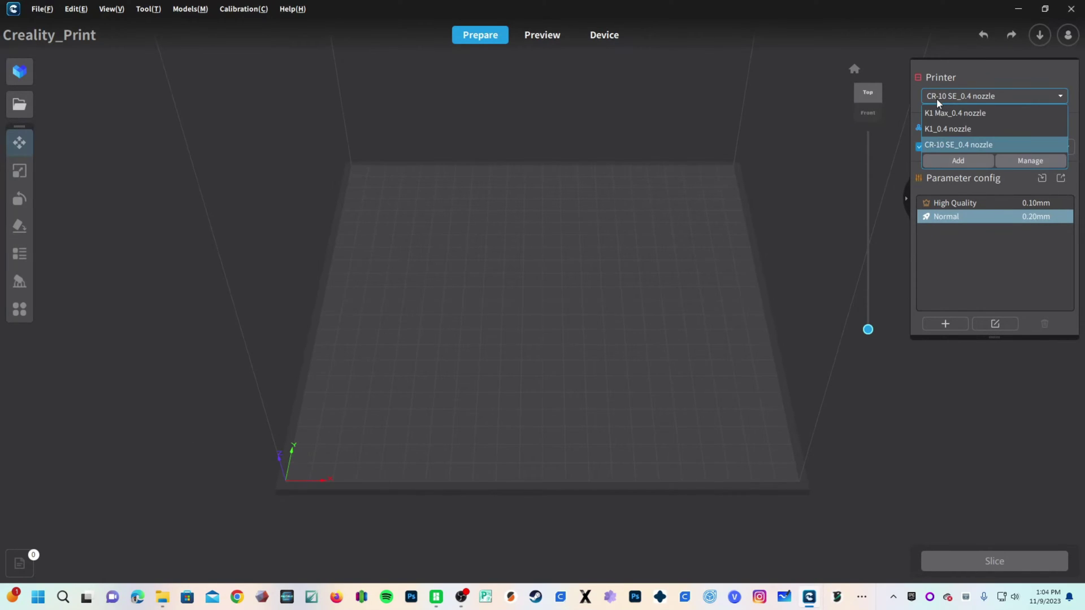
click(978, 74)
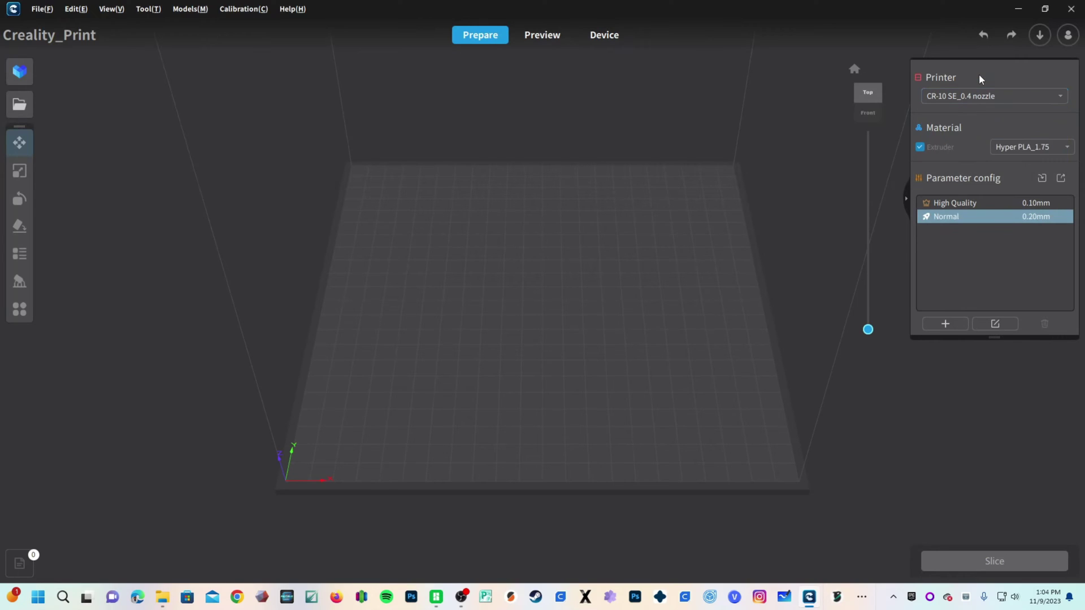
Try Generic-PLA_1.75 as the material, then switch back to Hyper PLA_1.75.
click(1015, 148)
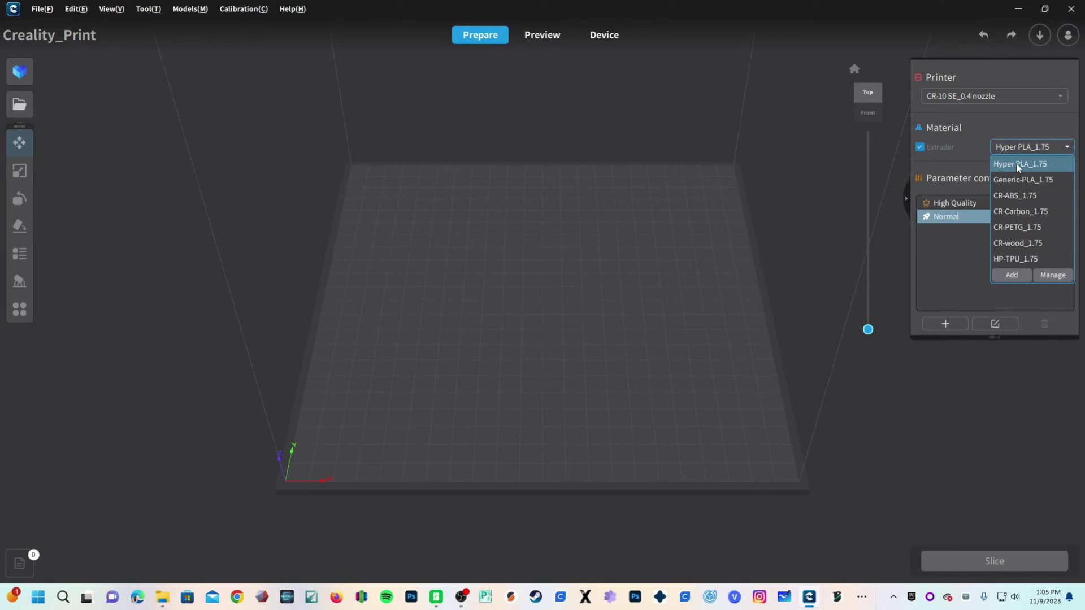
click(1018, 164)
click(1021, 147)
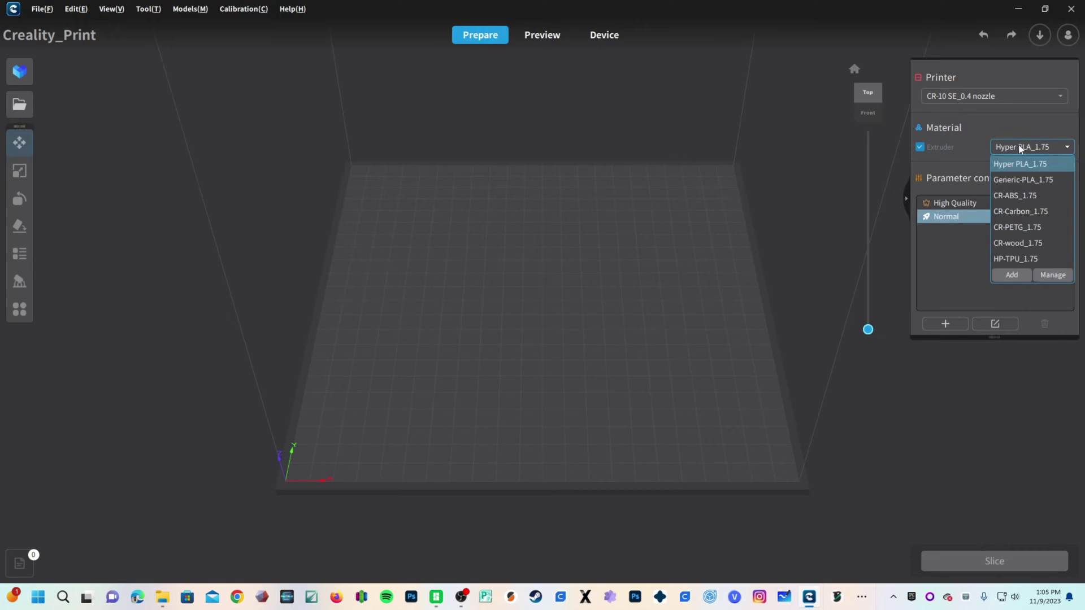
click(1012, 180)
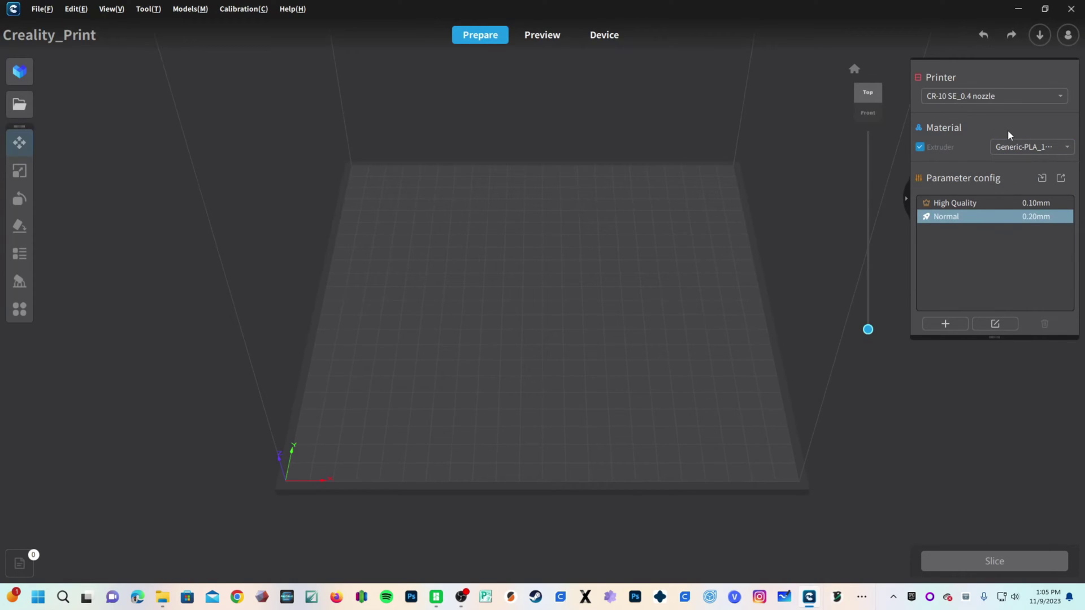
click(1026, 146)
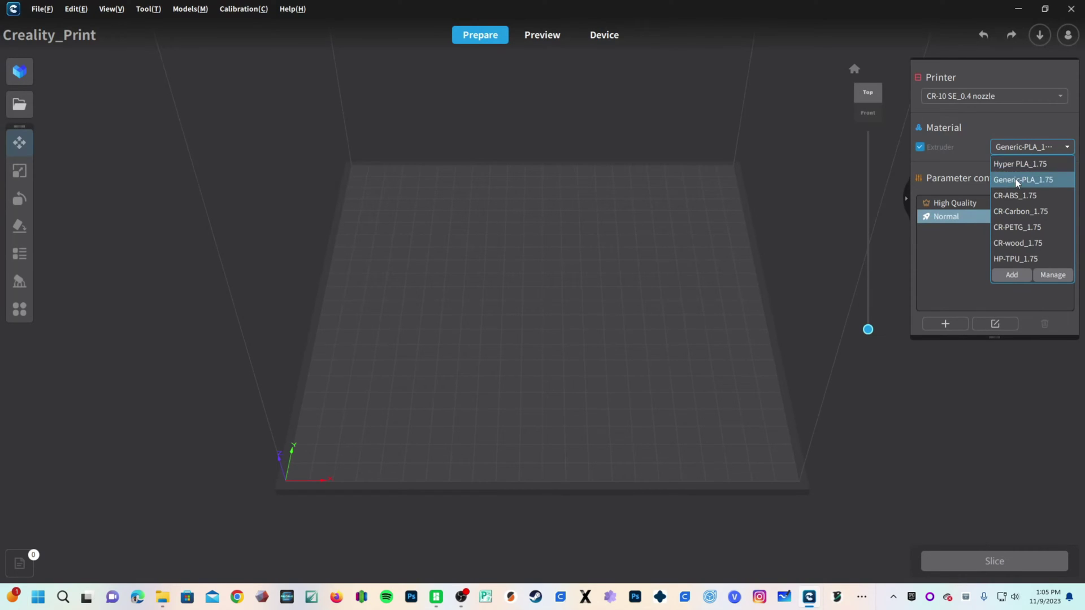
click(1011, 163)
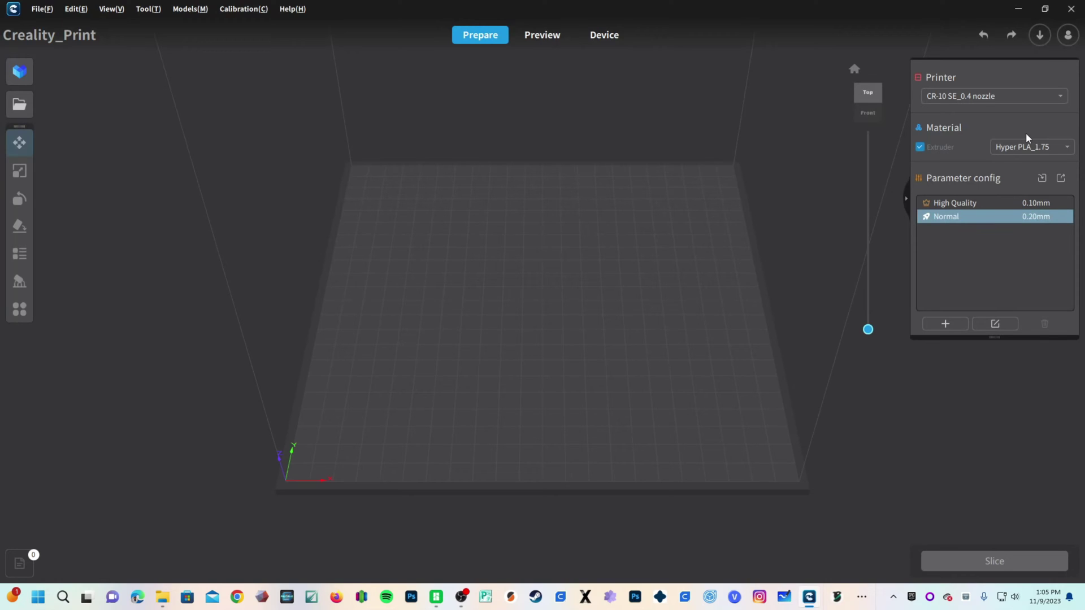
mouse_move(959, 218)
Drop the mask STL onto the build plate at X/Y 110 mm, orbit around it, and select it.
drag(793, 535, 557, 292)
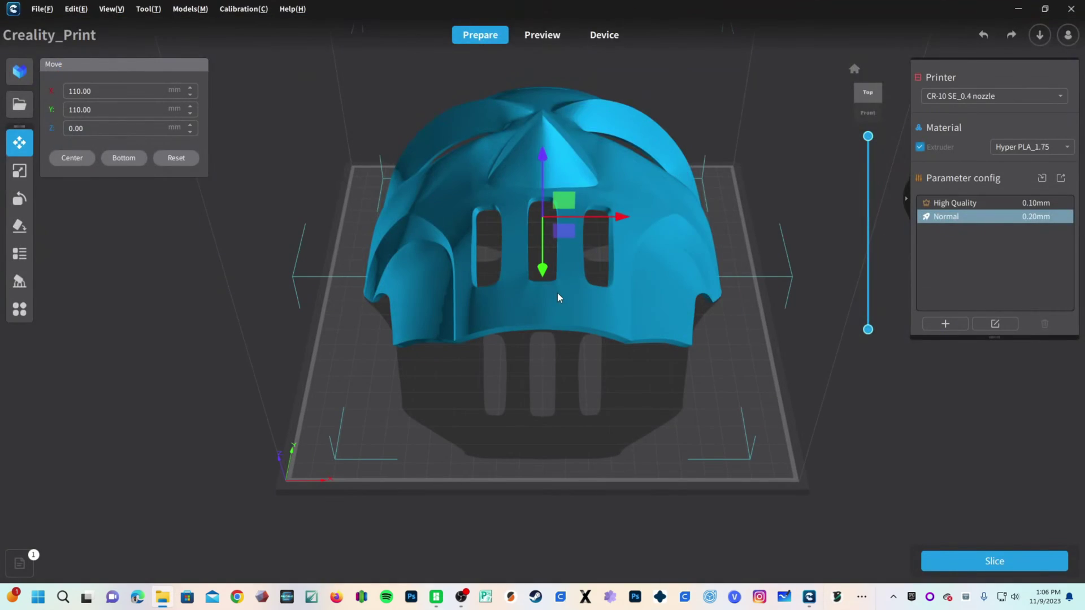
click(751, 391)
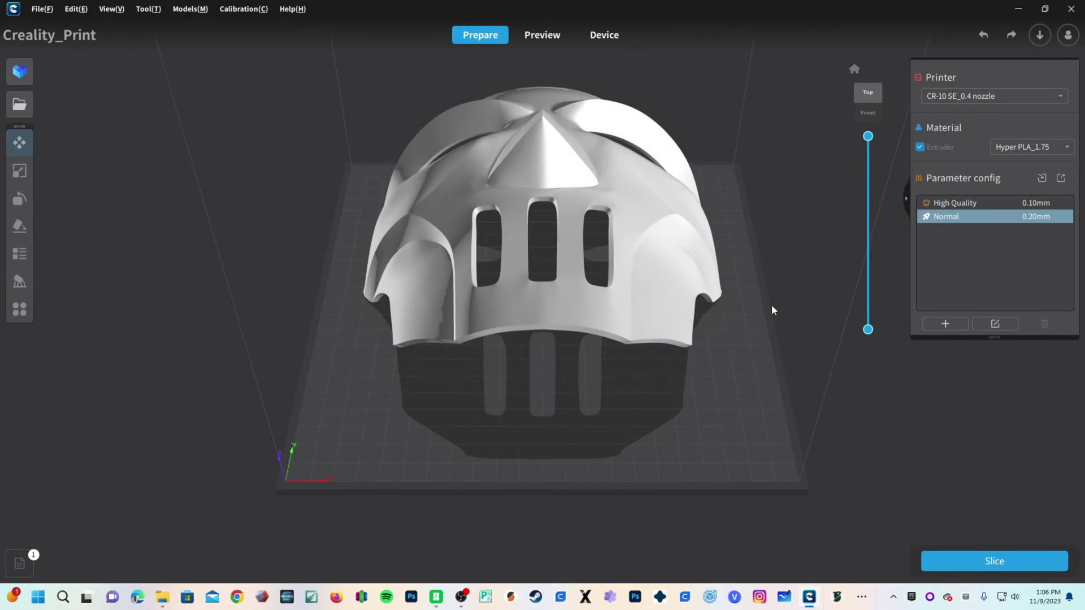
right_drag(771, 436, 368, 391)
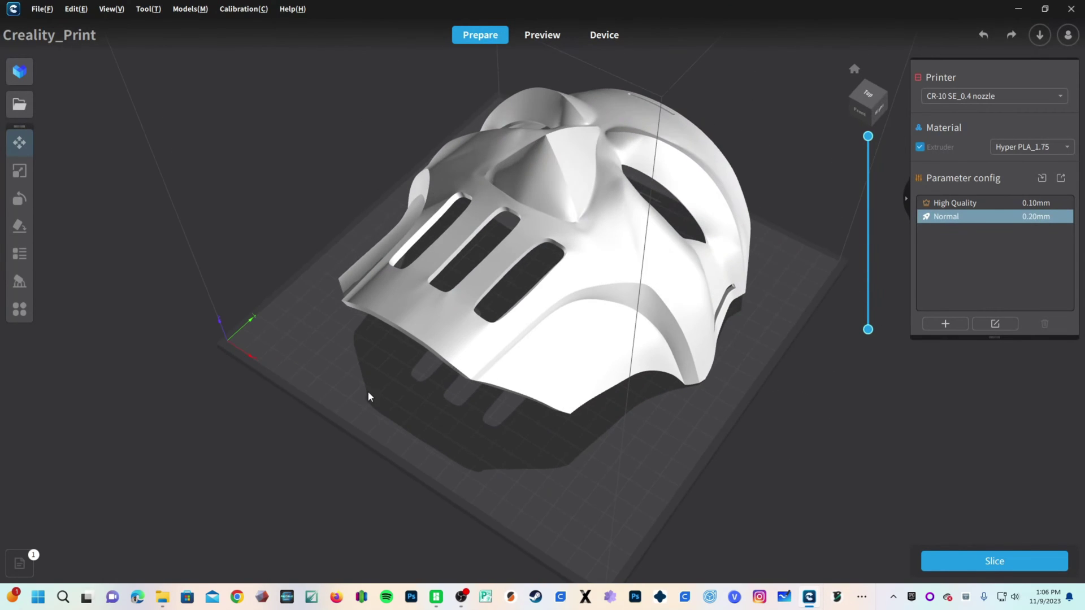
right_drag(809, 361, 607, 412)
click(559, 277)
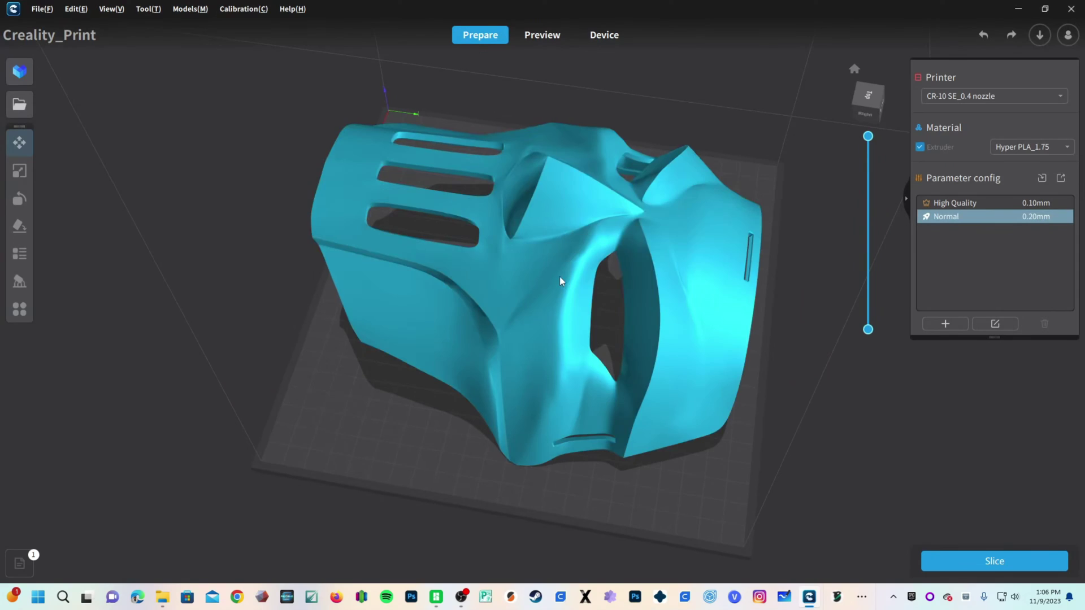
click(554, 277)
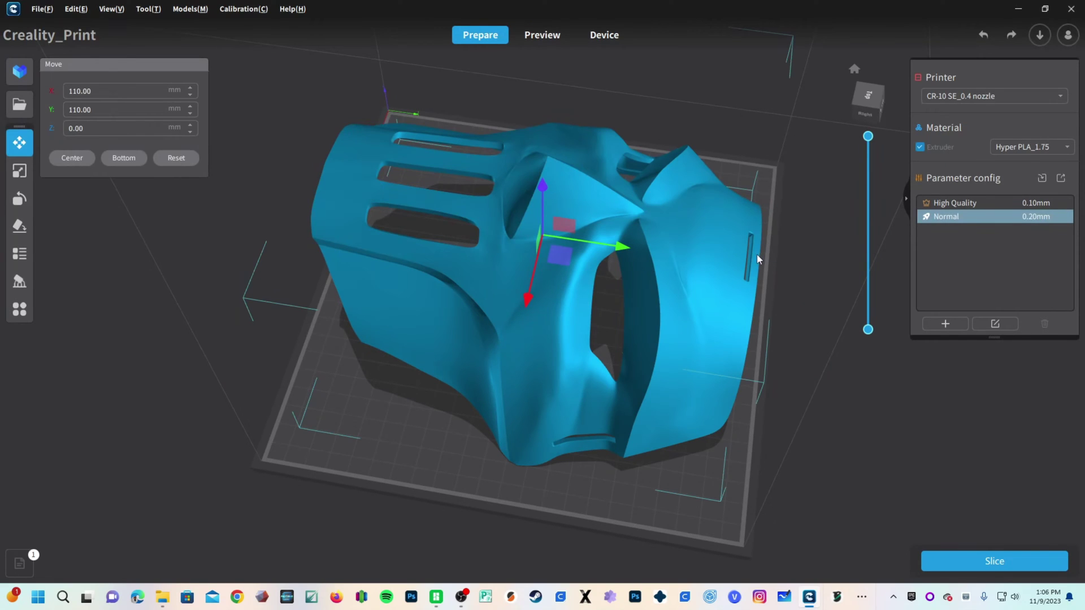
right_drag(736, 249, 667, 441)
click(667, 441)
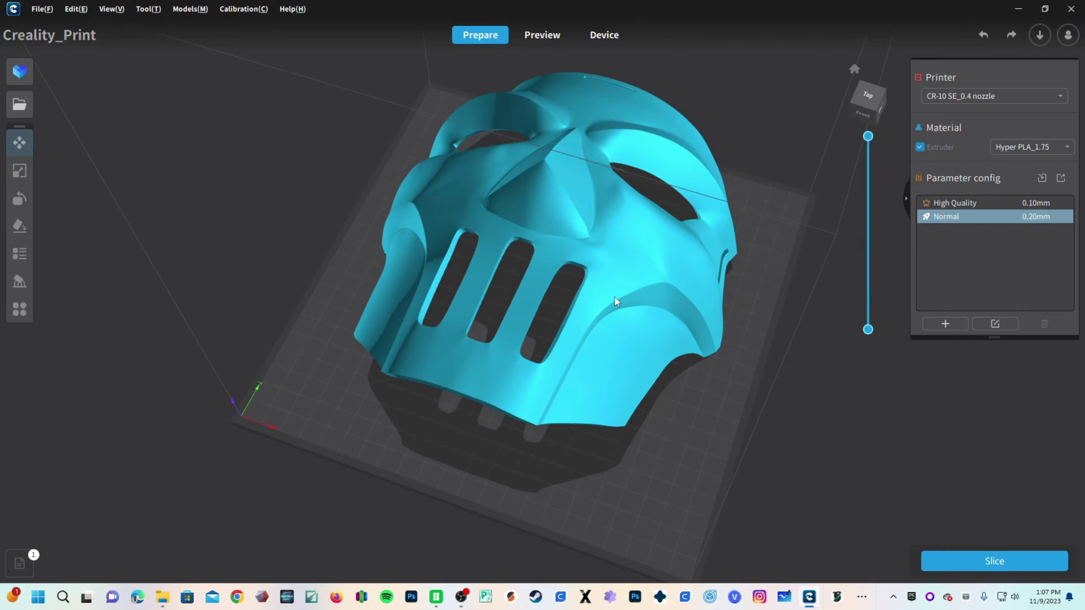
click(615, 297)
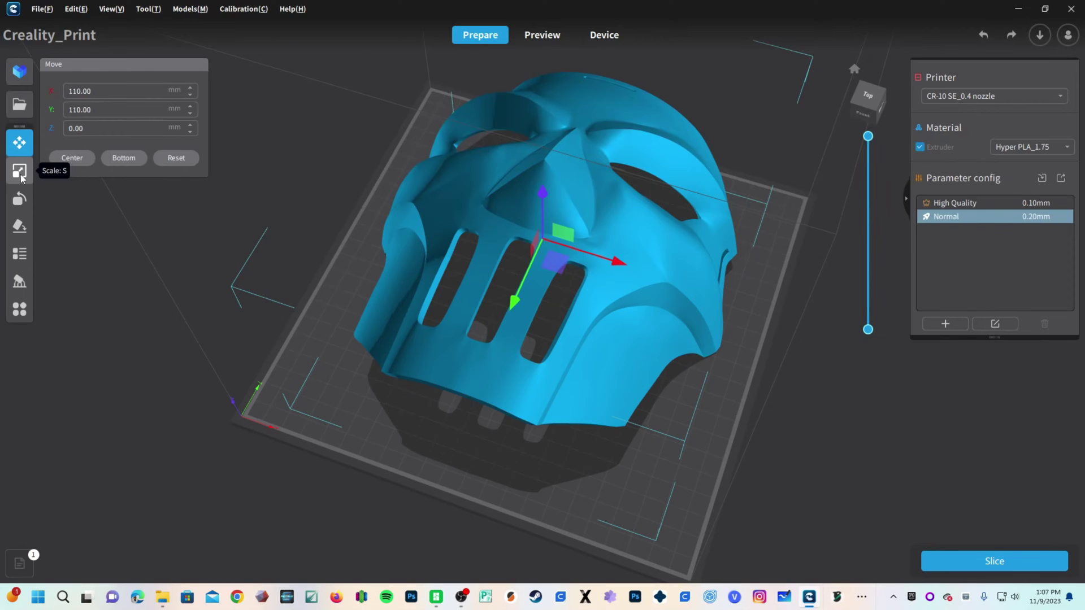
Scale the mask uniformly to 50% (90.66 × 98.09 × 55.18 mm) and orbit to check it.
key(s)
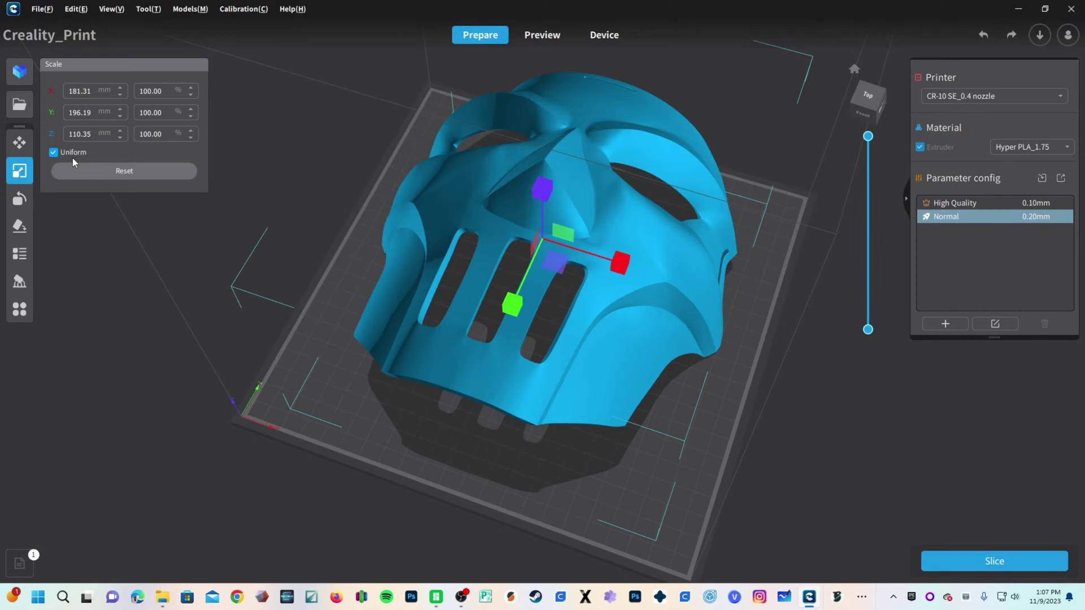
double_click(154, 91)
click(149, 110)
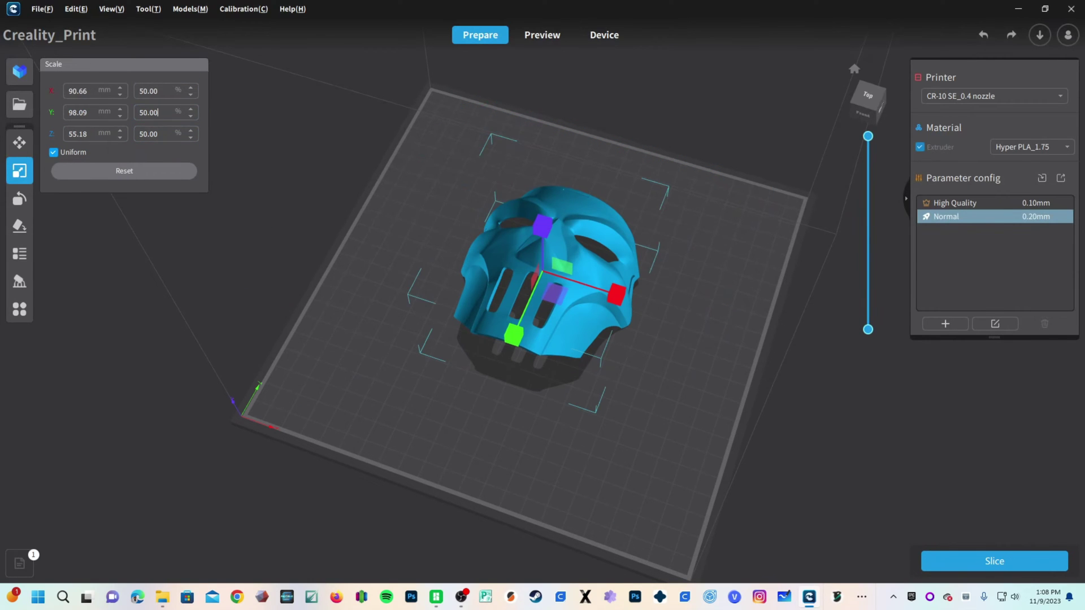
click(710, 381)
right_drag(709, 380, 517, 307)
click(518, 307)
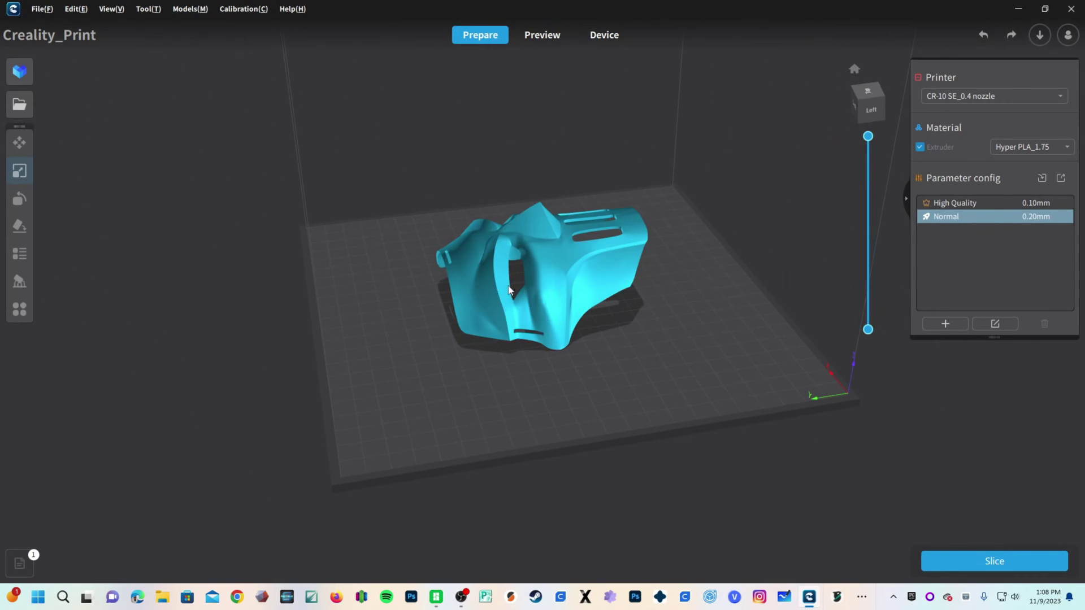
drag(601, 395, 685, 371)
right_drag(508, 423, 584, 321)
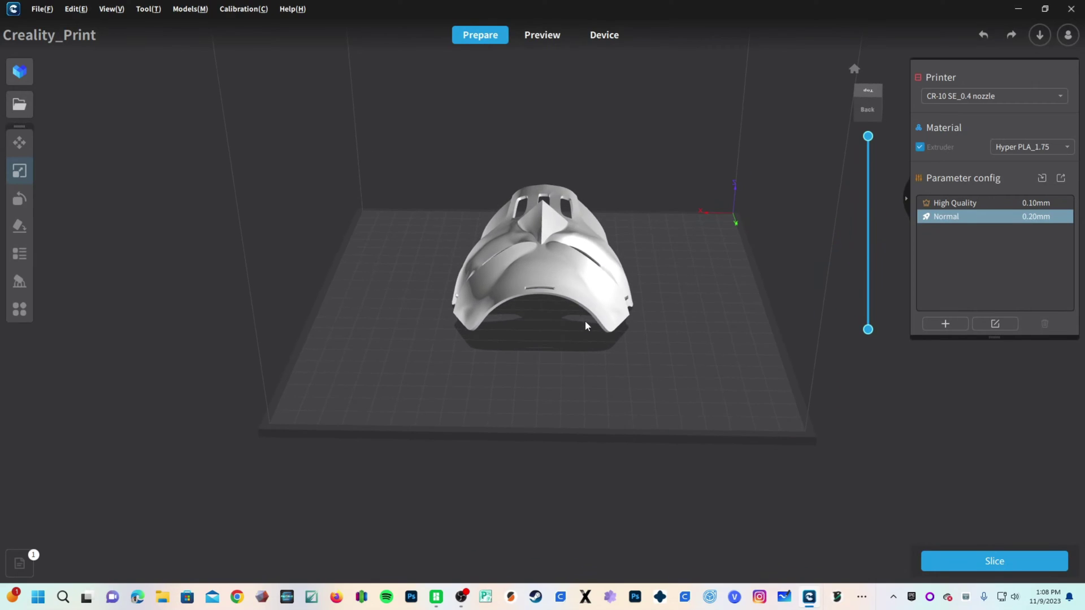
click(544, 243)
Use Lay on Face on the mask's bottom face so it stands upright.
right_drag(543, 243, 466, 318)
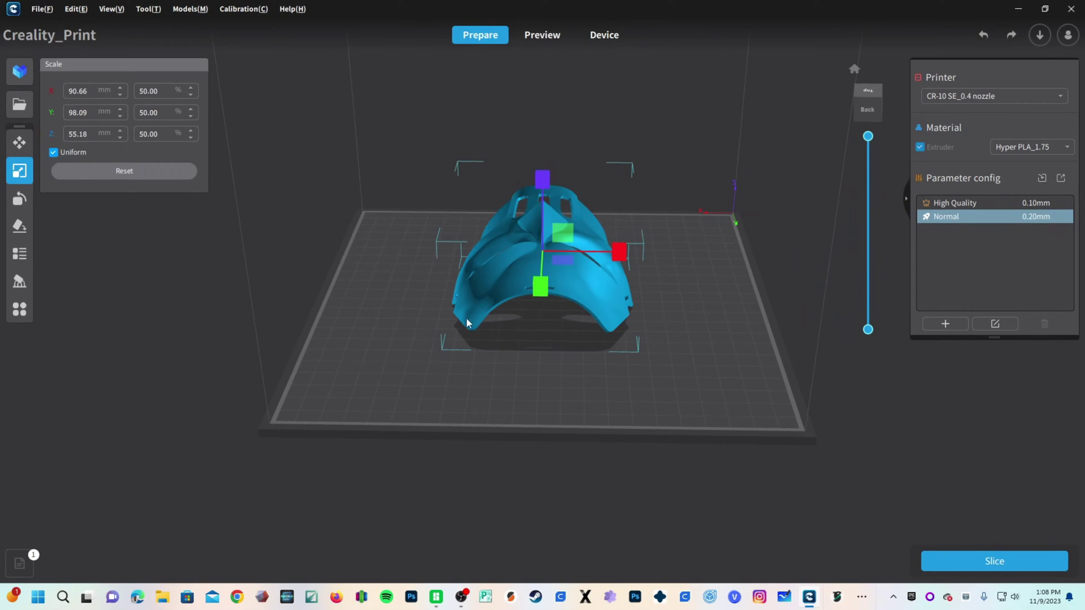
click(22, 229)
right_drag(706, 407, 418, 409)
right_drag(711, 453, 467, 448)
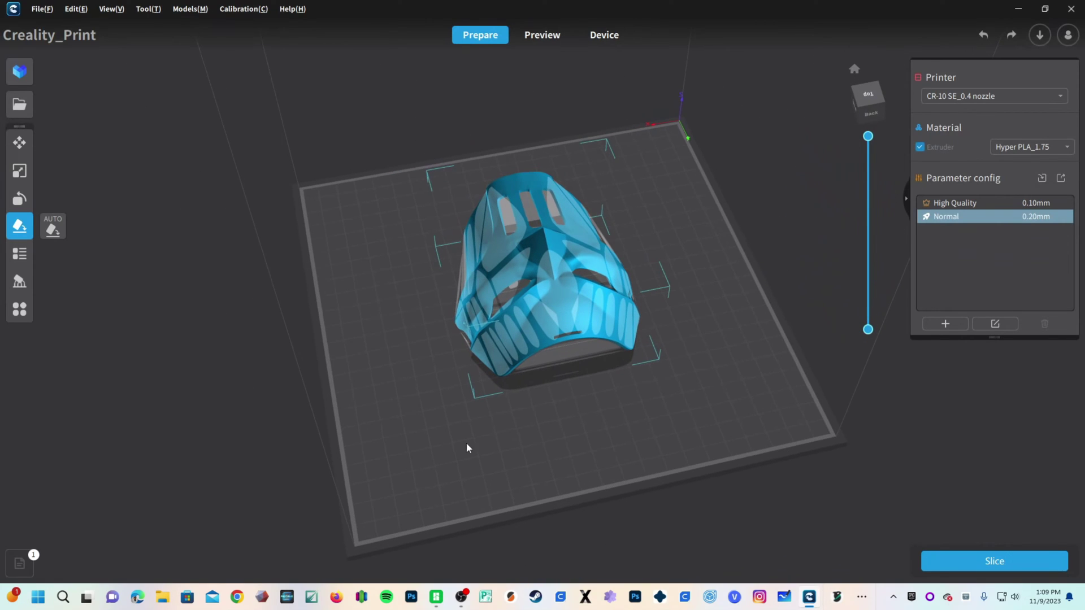
right_drag(719, 361, 432, 355)
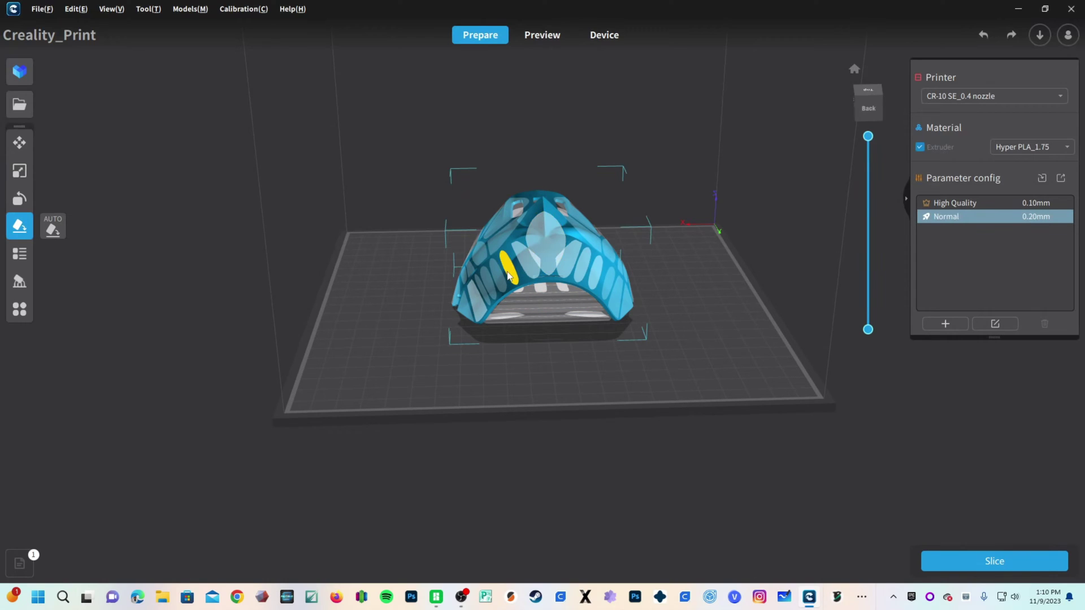
click(543, 297)
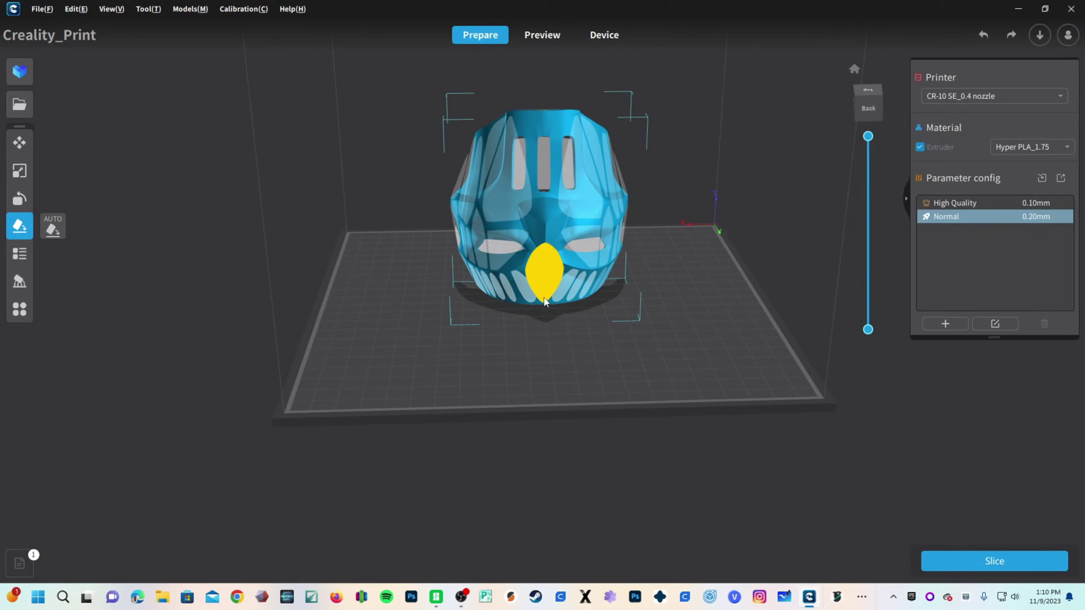
Orbit around the upright mask to inspect its back, left side and front.
click(668, 356)
right_drag(688, 332, 539, 211)
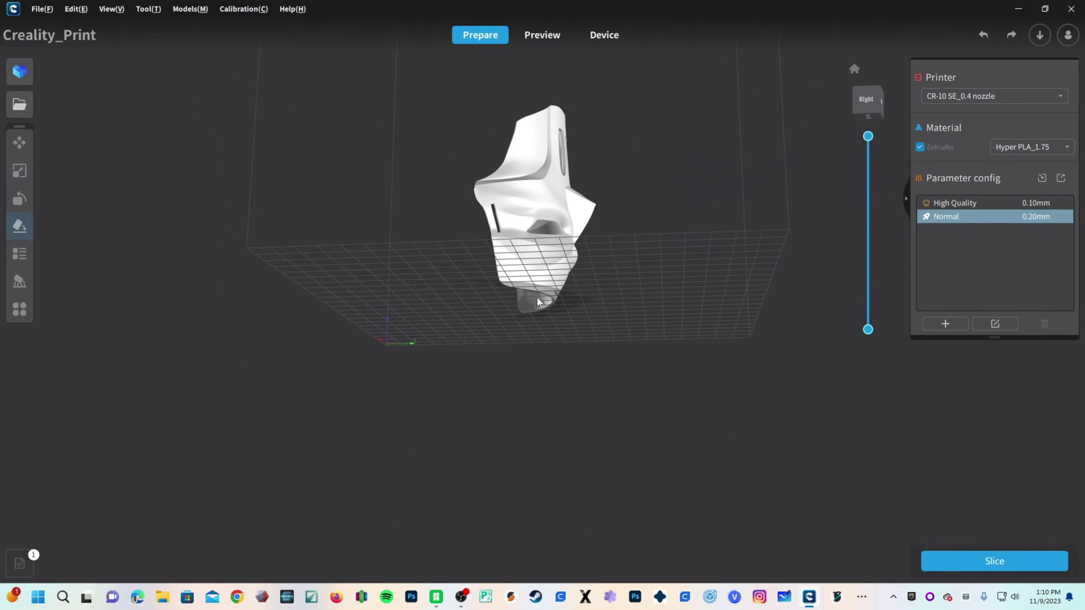
scroll(536, 297, up, 10)
right_drag(610, 307, 547, 241)
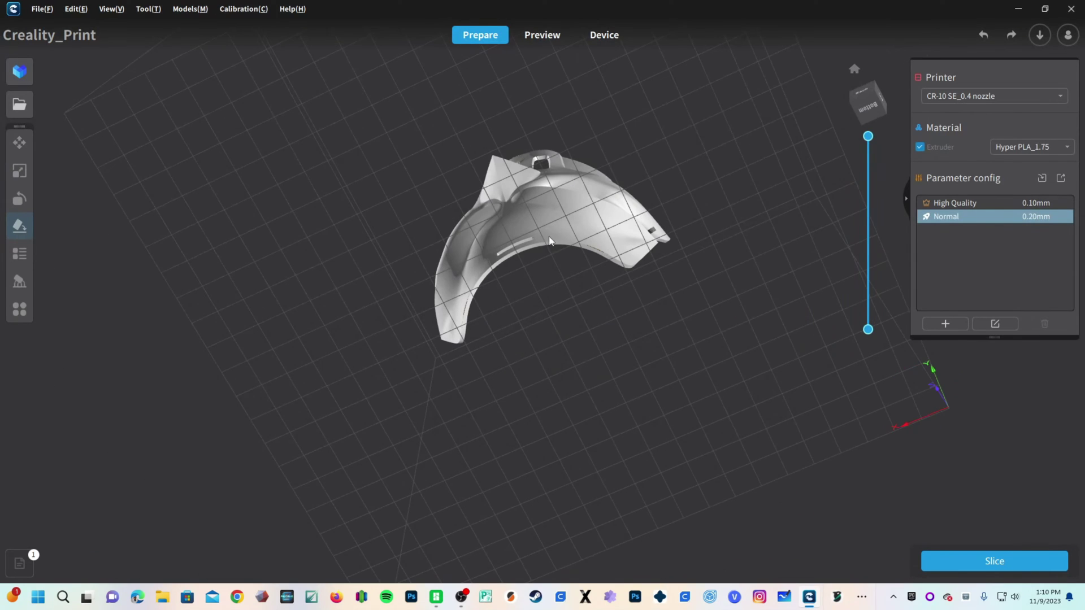
right_drag(516, 286, 639, 554)
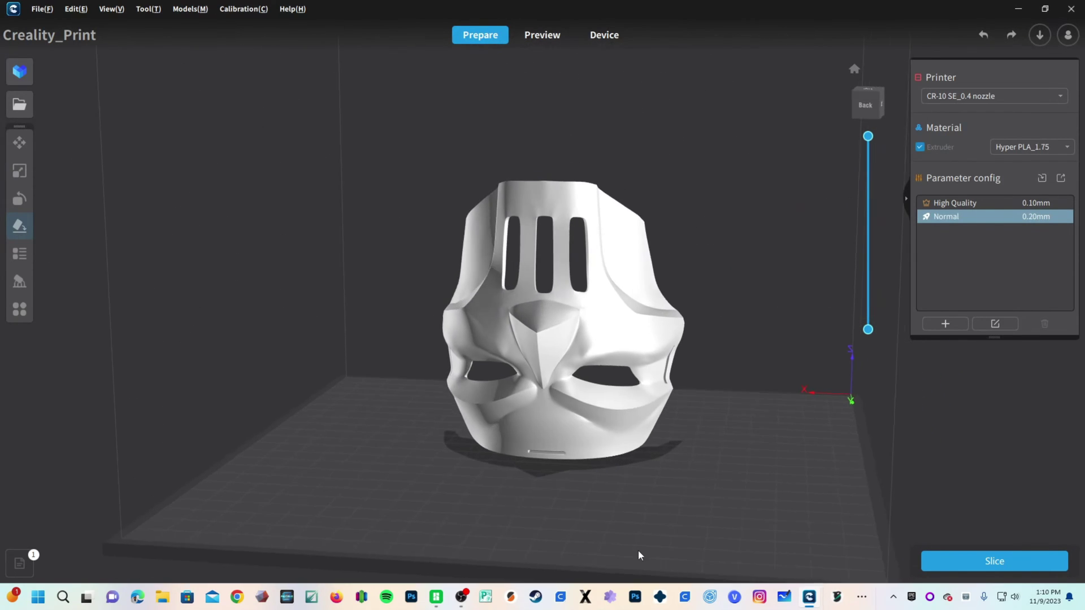
right_drag(838, 474, 645, 415)
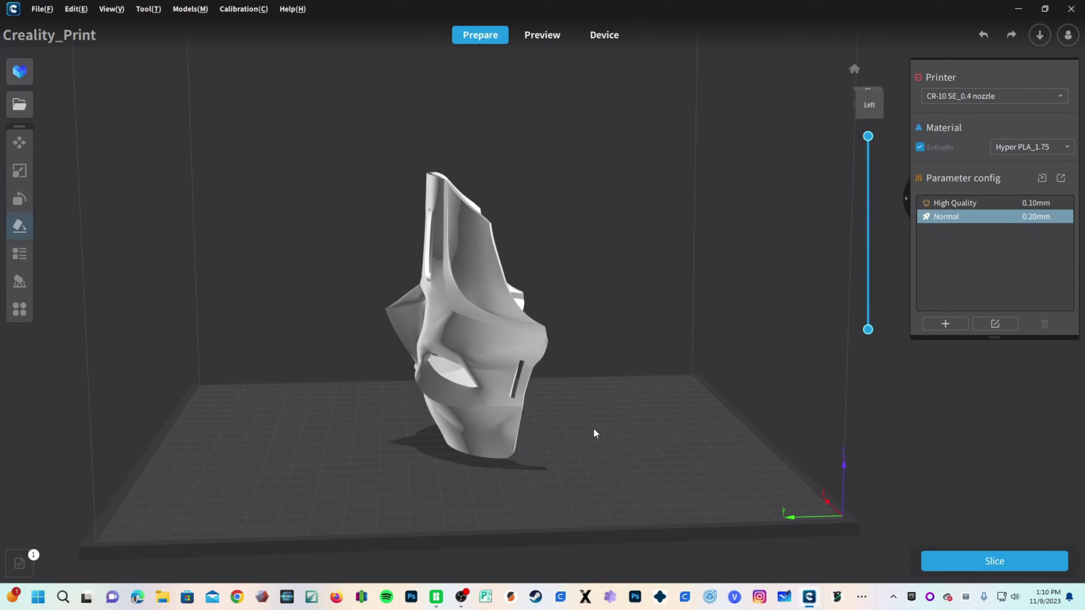
right_drag(540, 471, 449, 467)
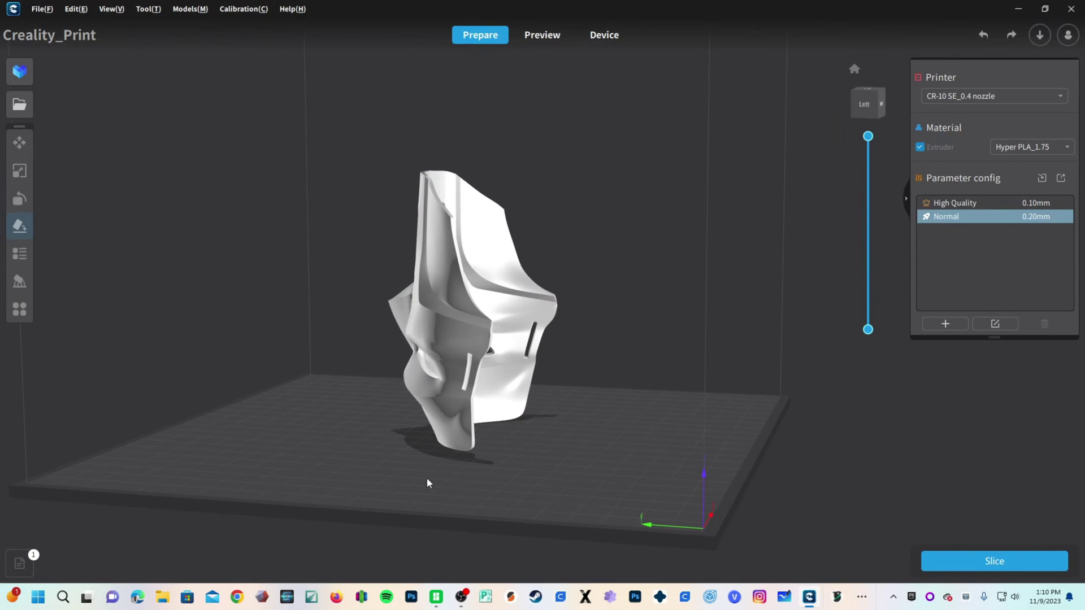
click(467, 438)
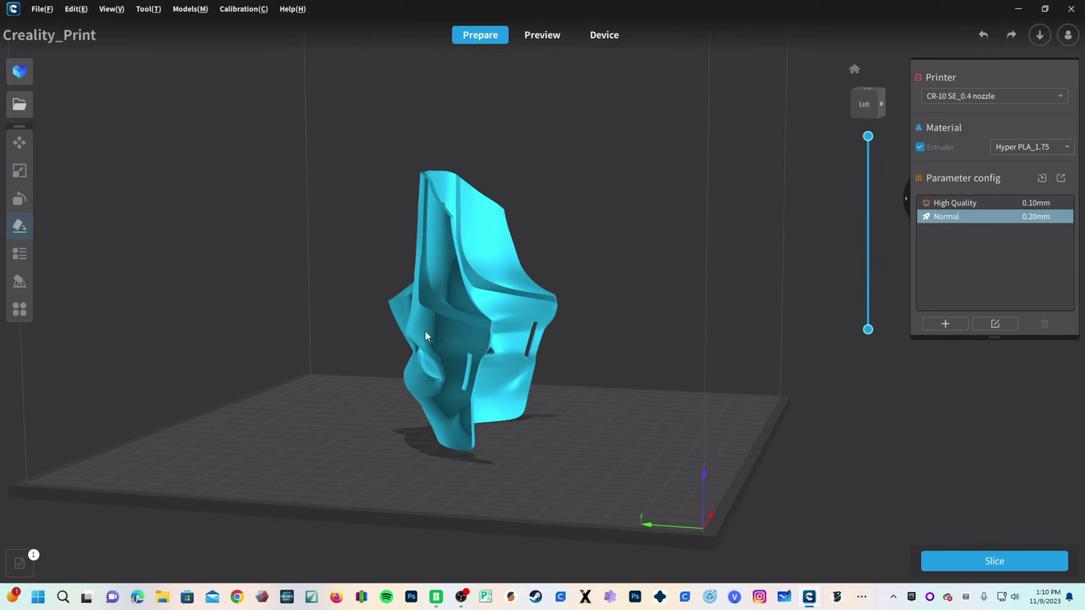
click(536, 459)
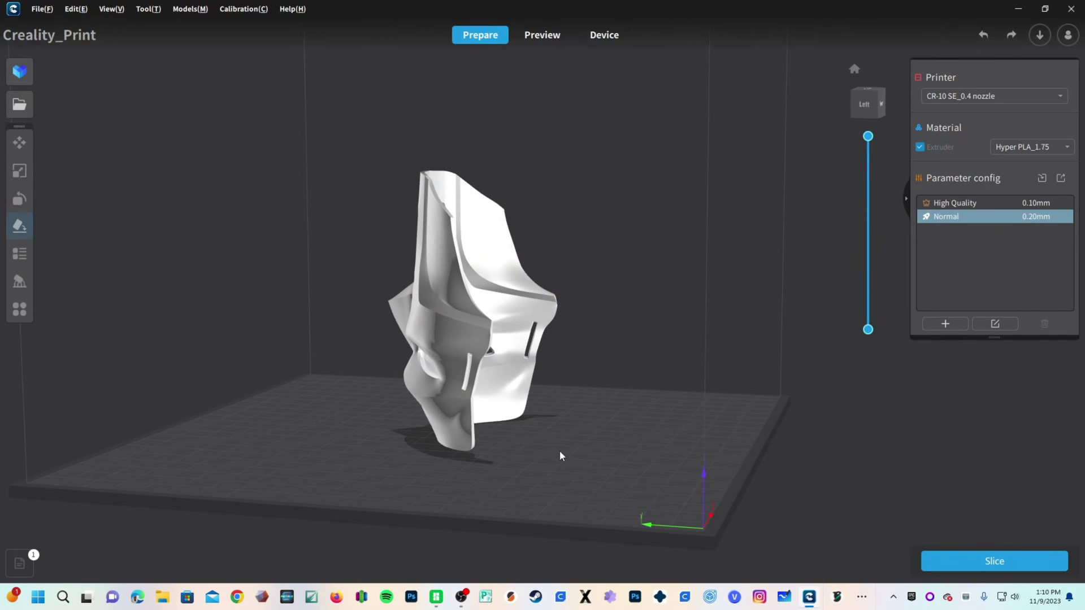
right_drag(560, 453, 386, 482)
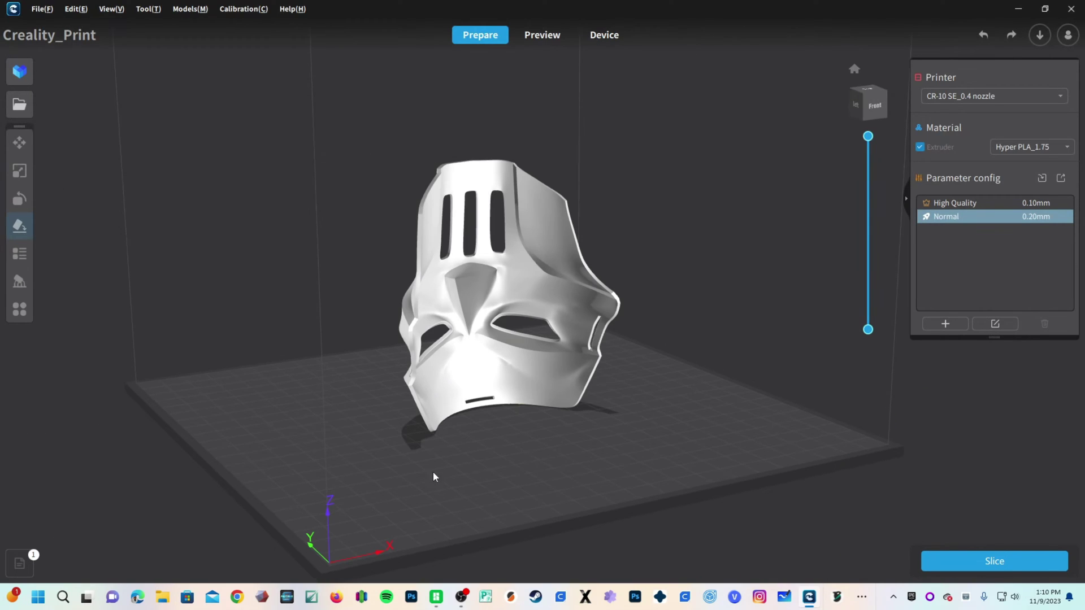
click(496, 406)
click(391, 493)
Check the mask from the left-side view, then from behind, left and top-front angles.
key(5)
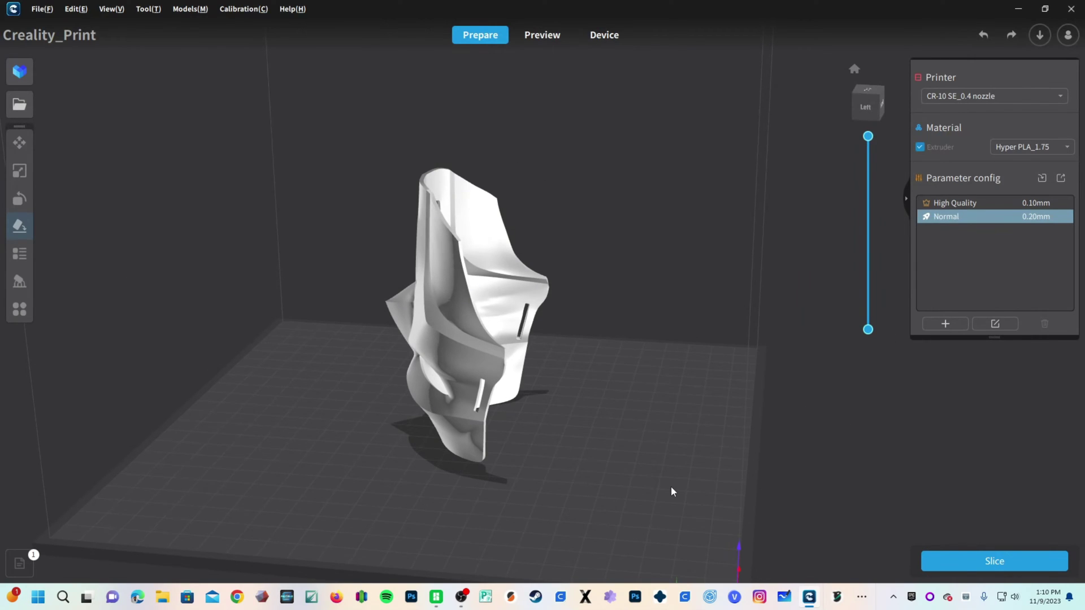
right_drag(629, 483, 296, 487)
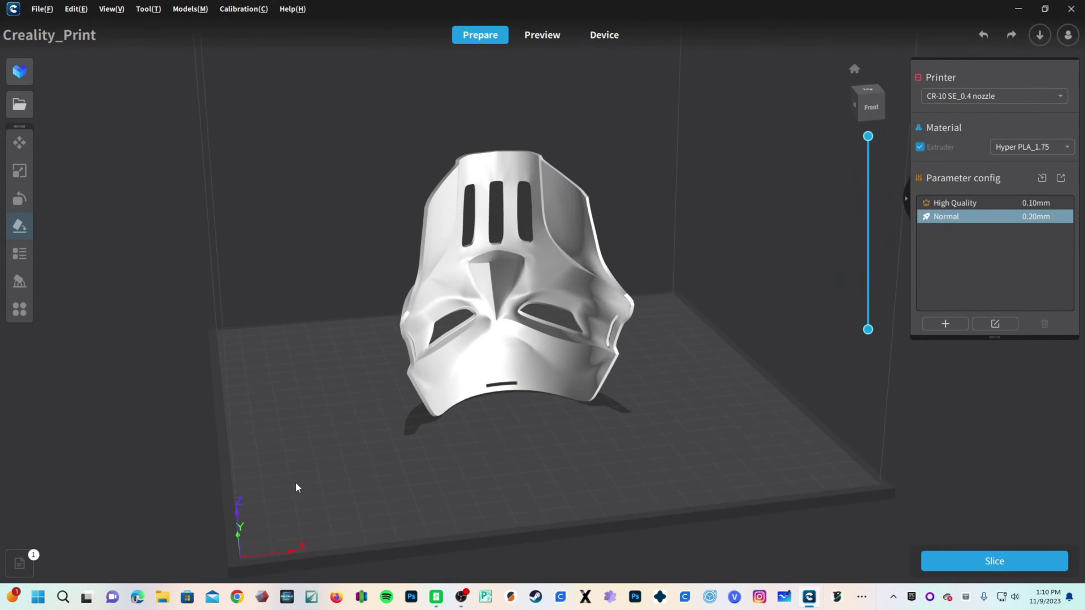
click(448, 346)
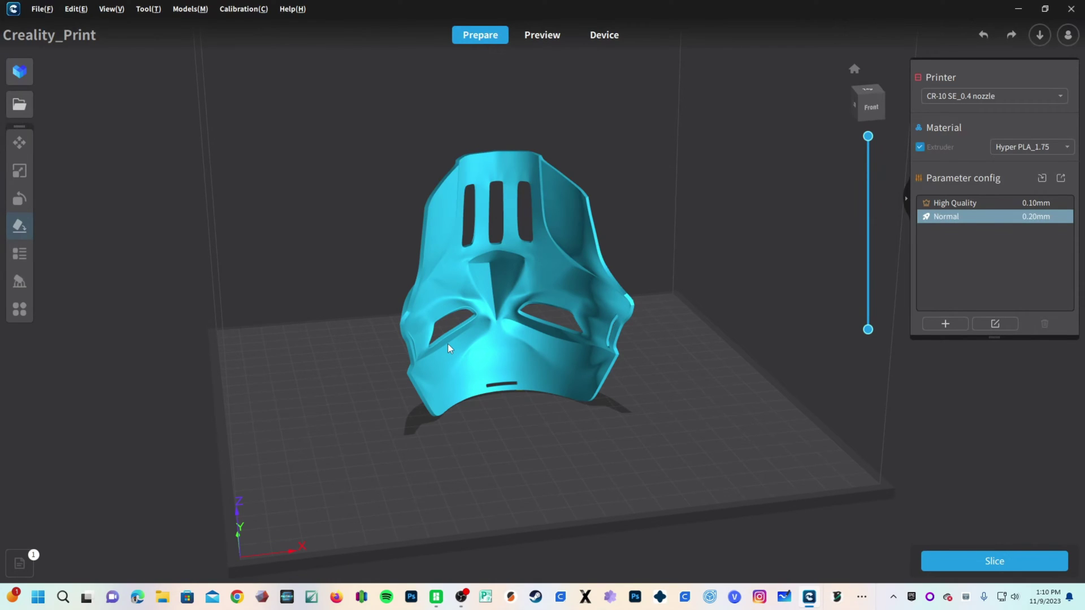
click(309, 423)
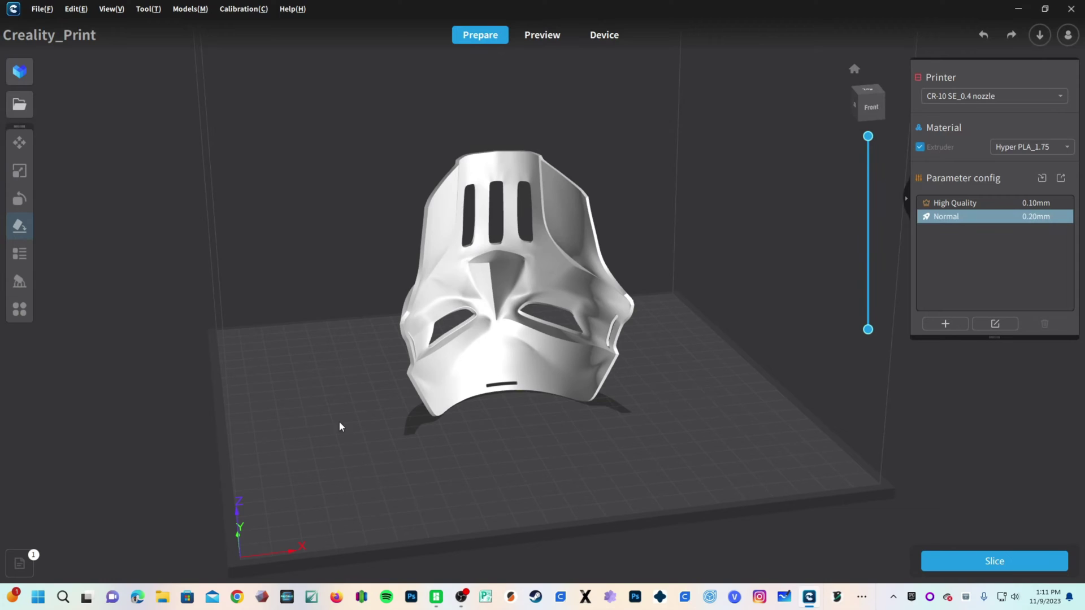
click(524, 316)
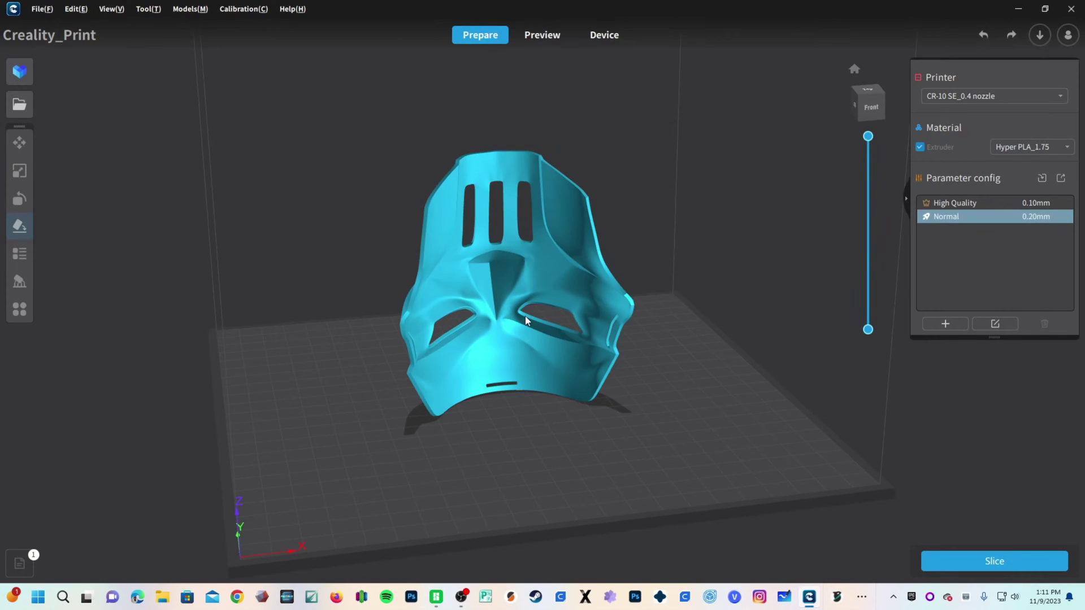
click(350, 498)
right_drag(350, 452, 800, 551)
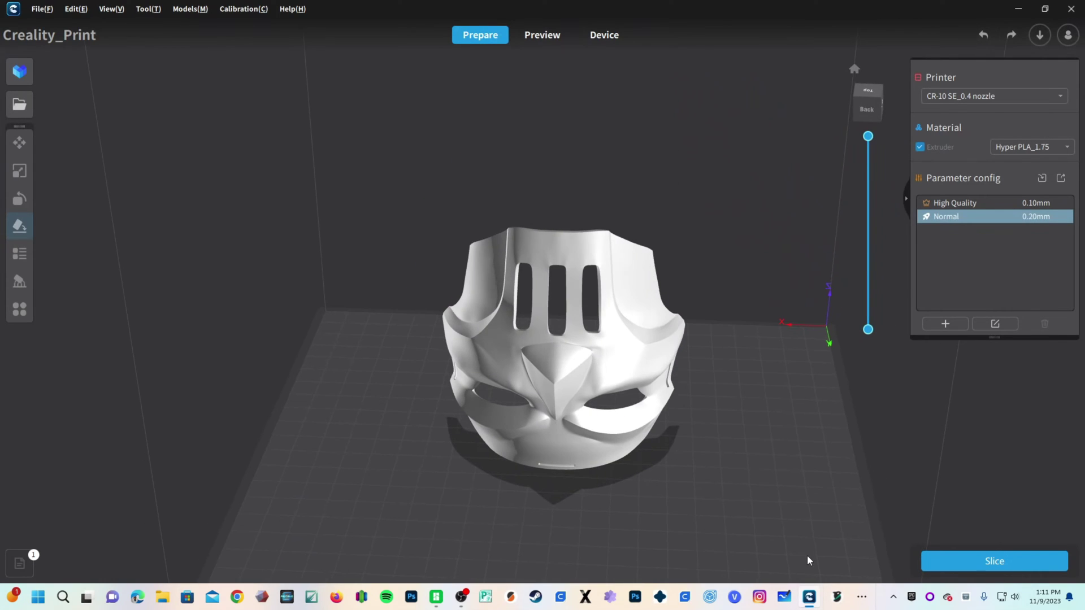
click(489, 423)
click(734, 427)
right_drag(828, 443, 406, 476)
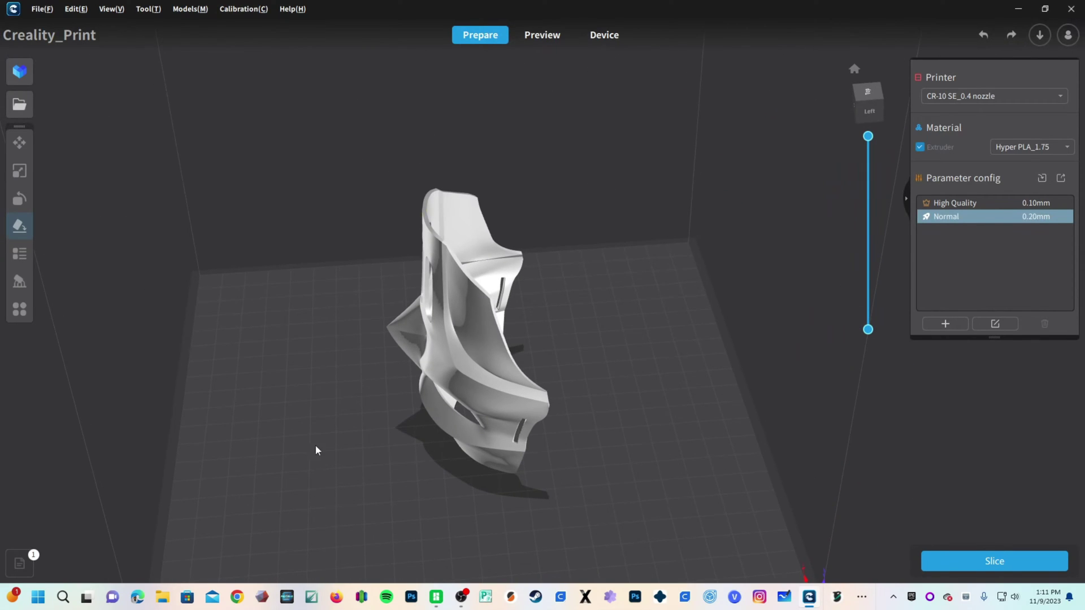
right_drag(551, 499, 251, 518)
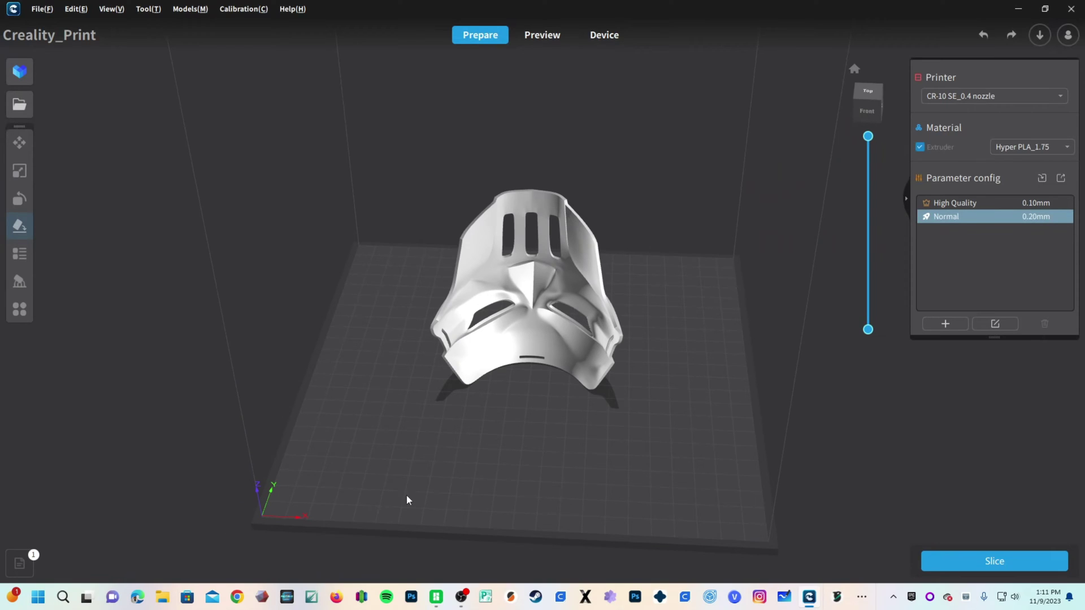
click(530, 300)
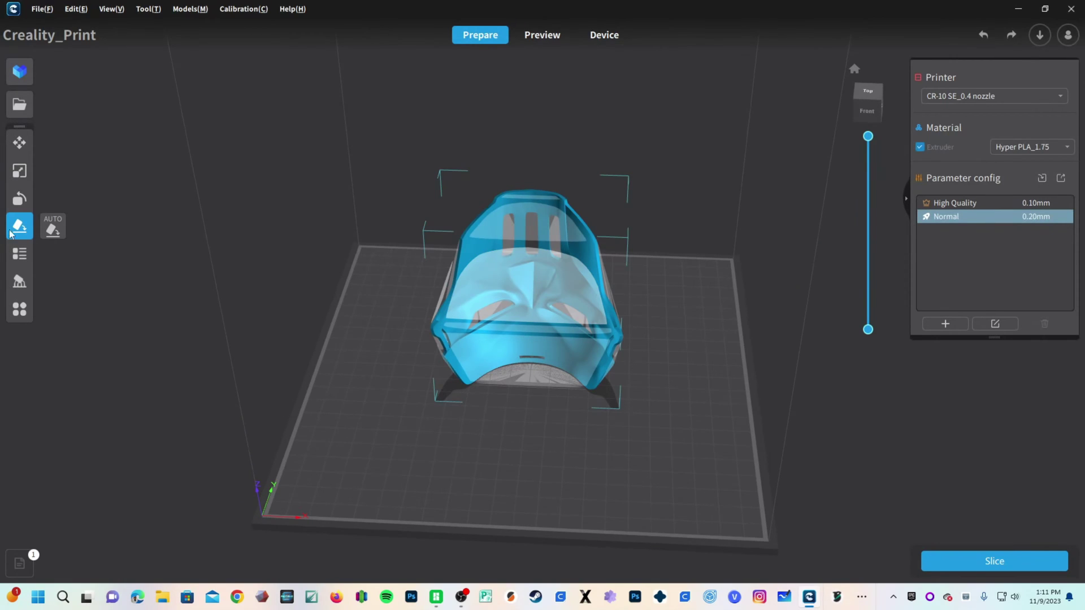
Try spinning the mask about 180° around Z with the rotate tool, then reset its orientation.
click(23, 200)
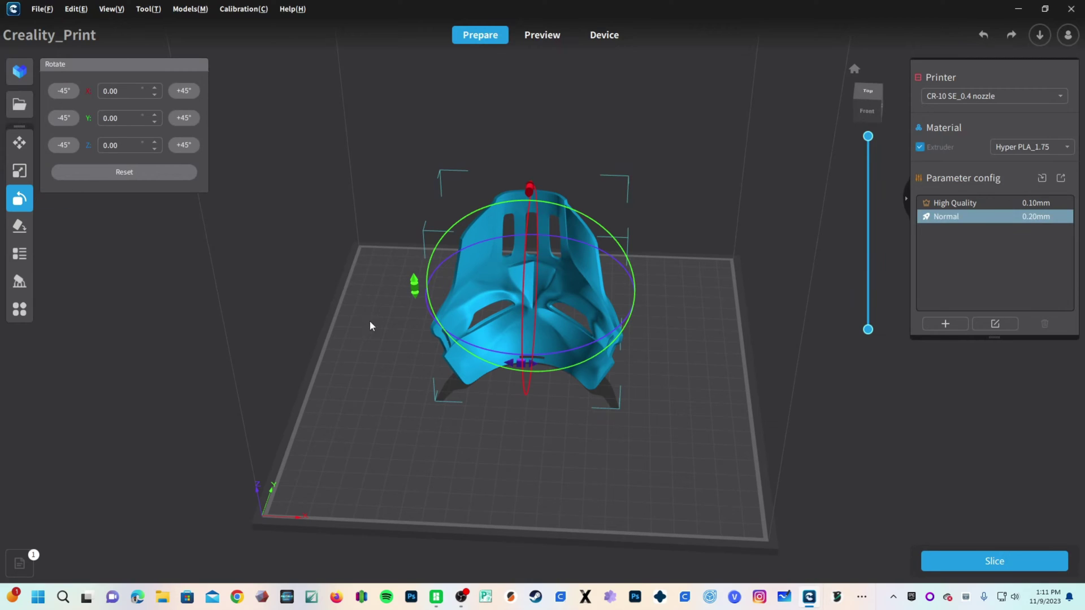
scroll(506, 473, up, 3)
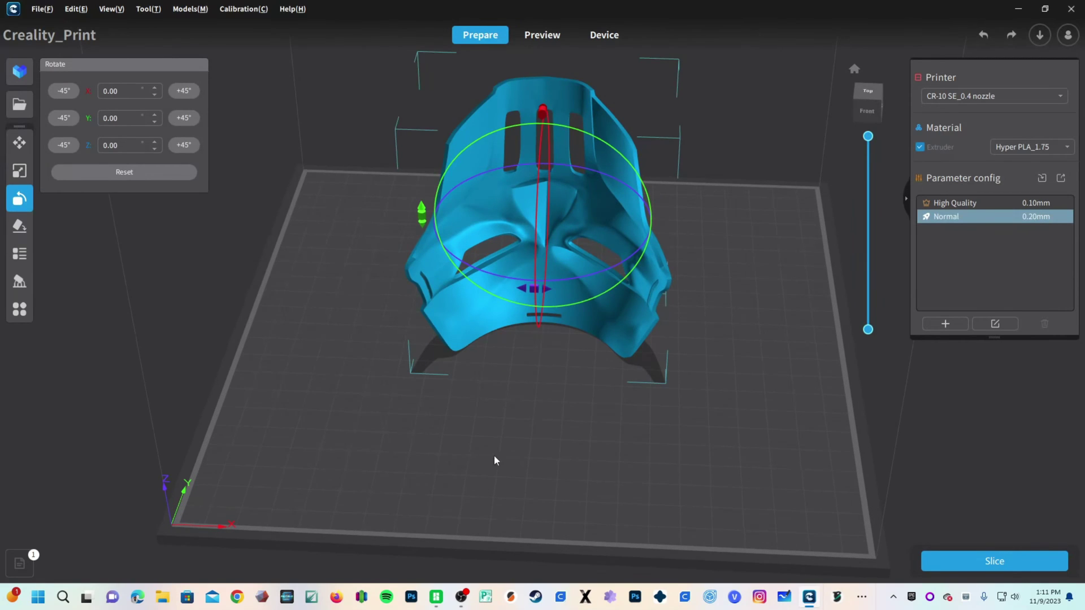
right_drag(494, 456, 507, 453)
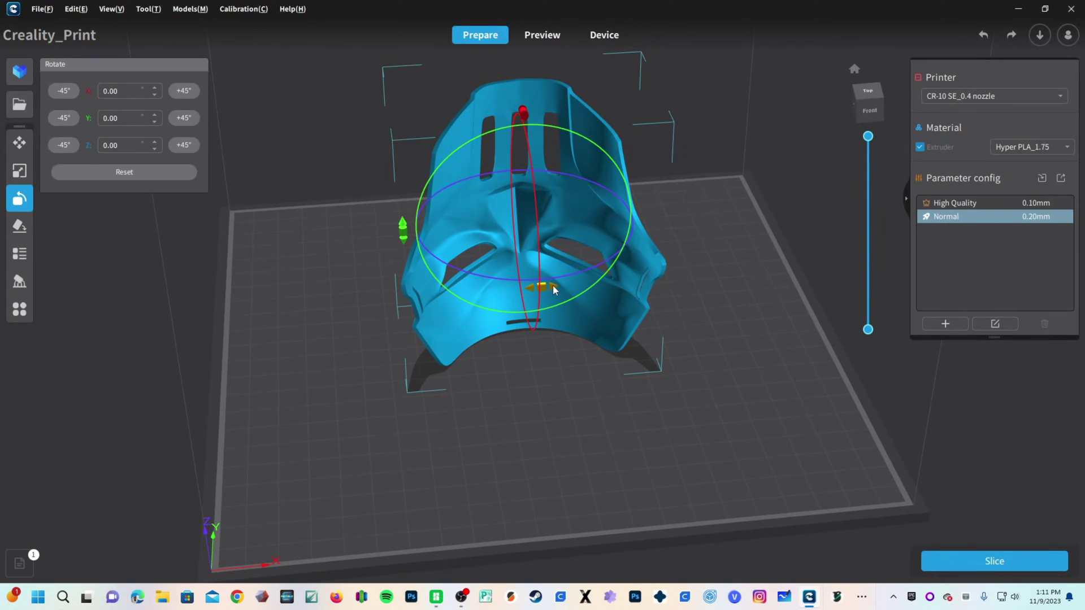
drag(552, 286, 447, 178)
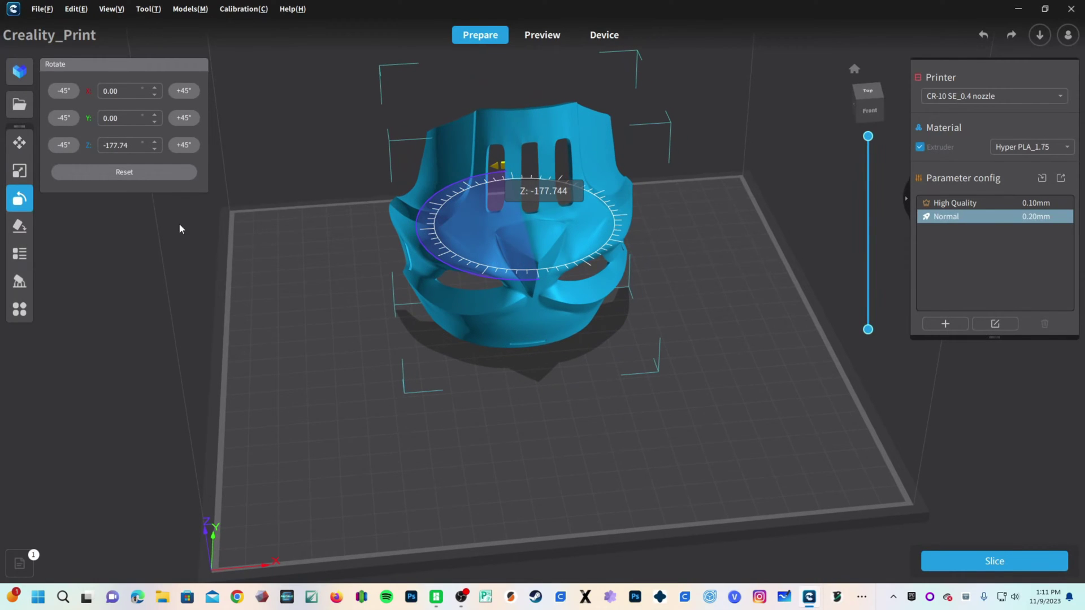
click(120, 170)
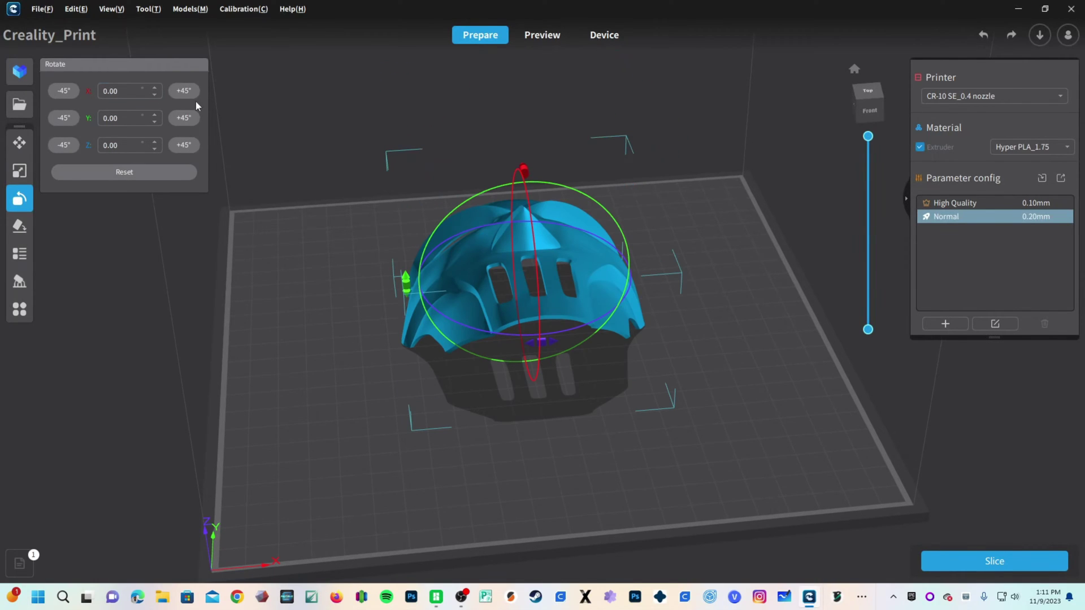
Rotate the mask 45° about Y and −180° about Z in 45° steps.
click(73, 92)
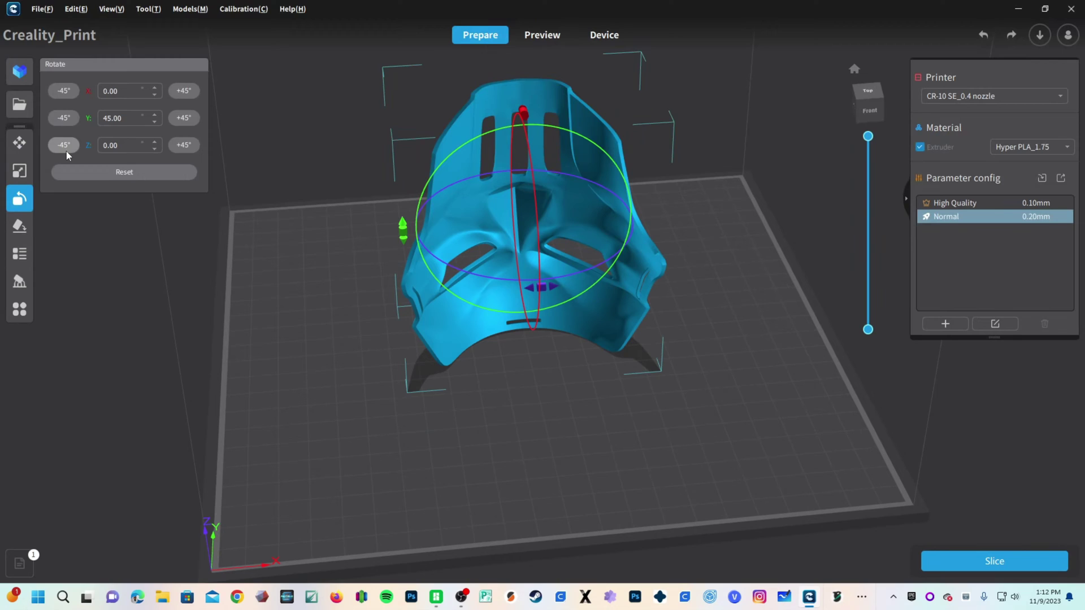
click(63, 146)
click(64, 147)
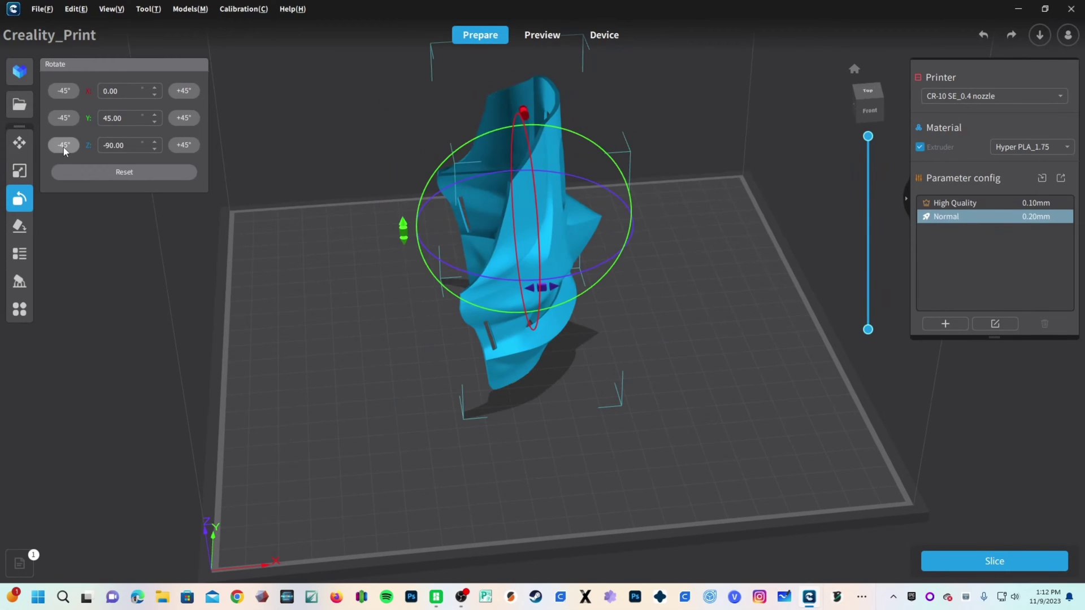
click(63, 147)
click(63, 146)
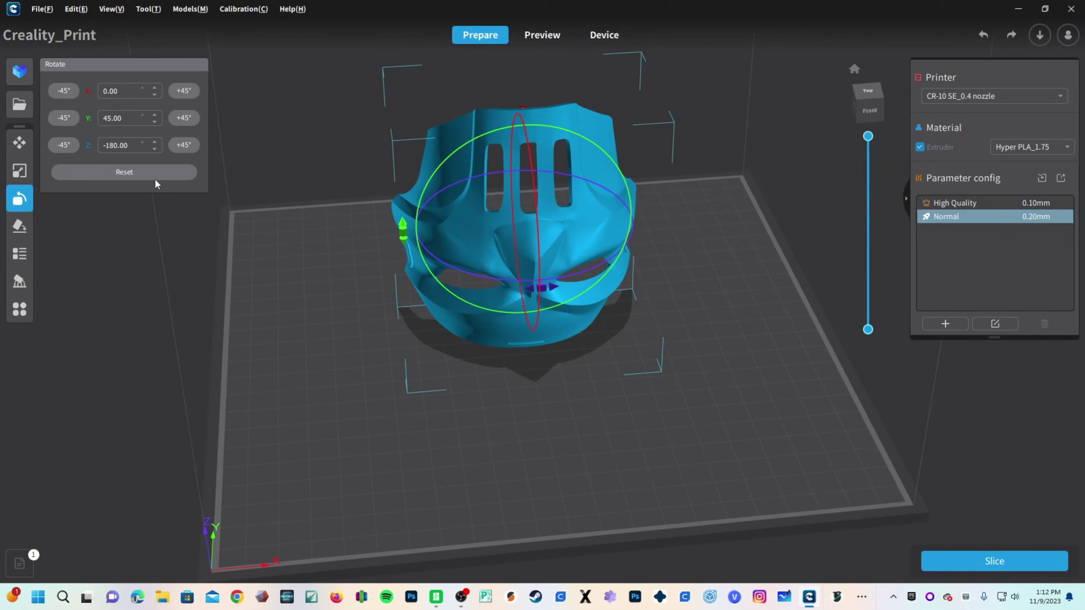
click(581, 417)
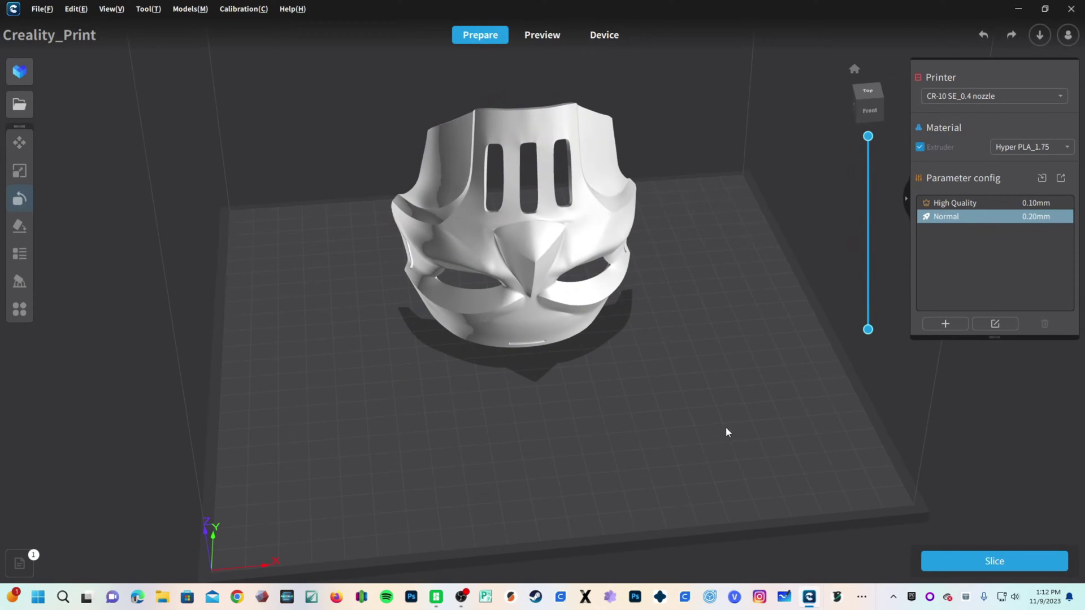
right_drag(697, 429, 669, 383)
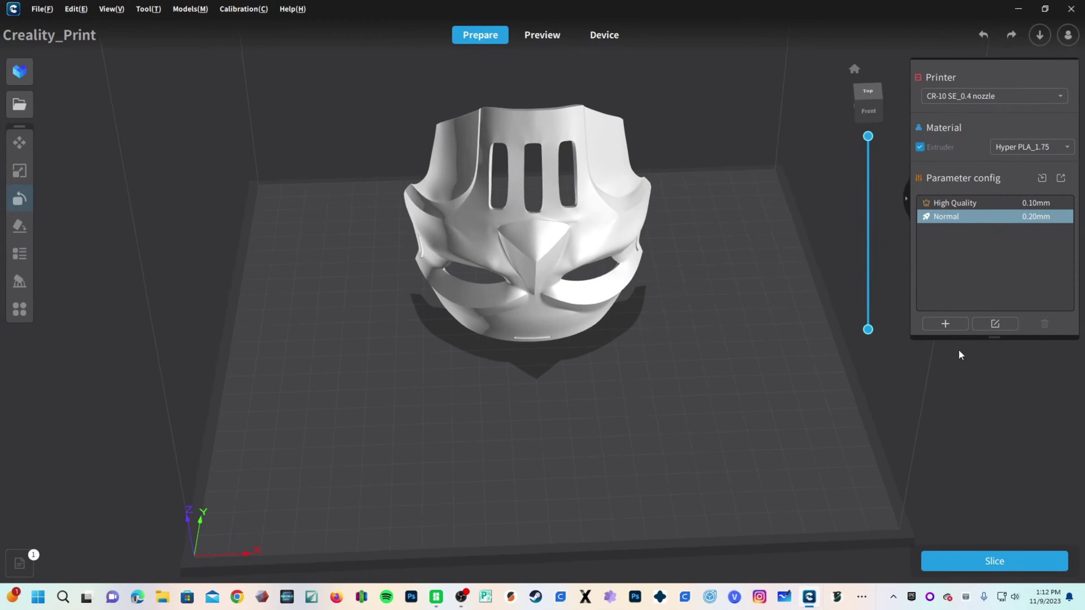
right_drag(959, 354, 989, 329)
In the Normal profile's Shell settings, set Z Seam Alignment to User Specified and Z Seam Position to Back Left.
click(994, 325)
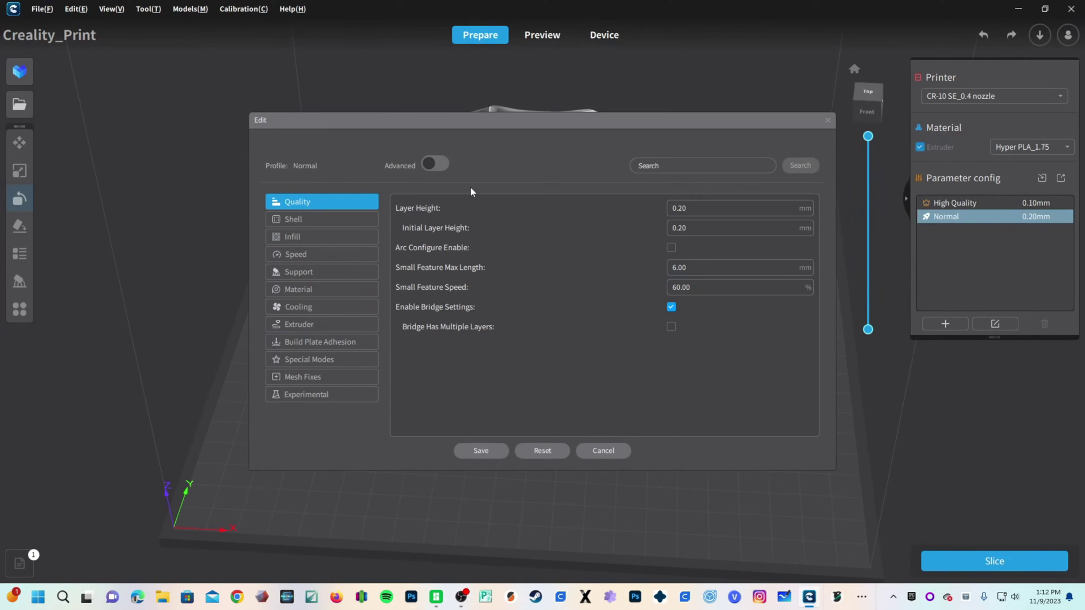
click(317, 224)
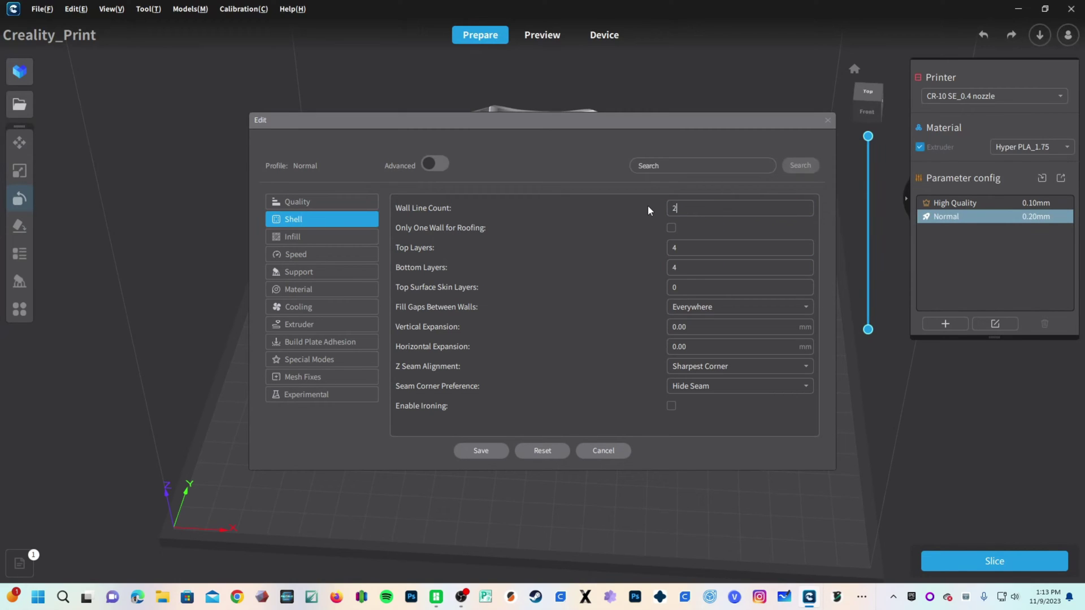
click(703, 366)
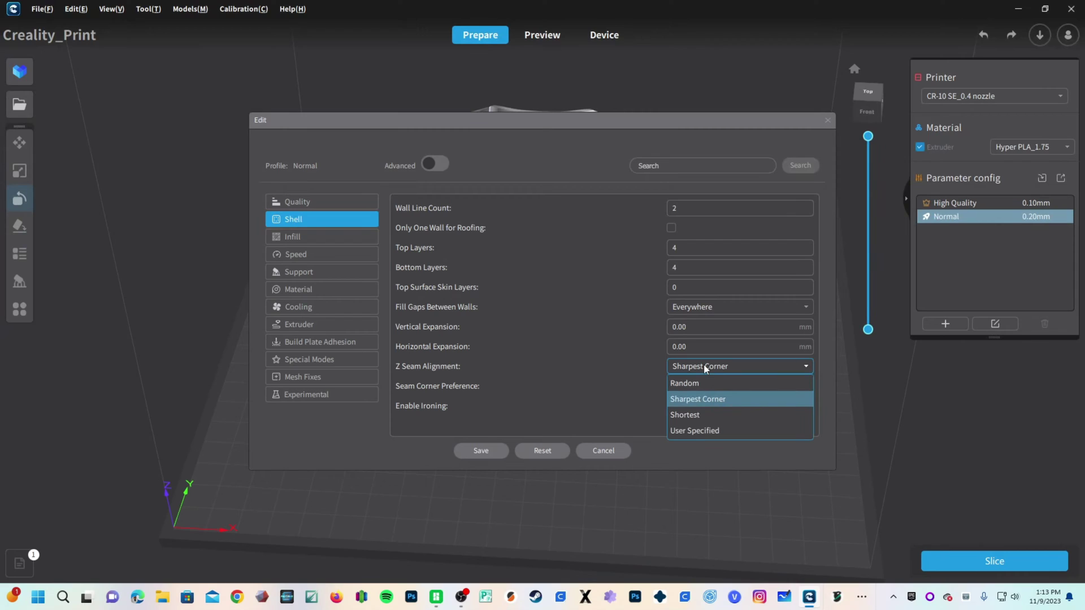
click(697, 430)
click(685, 387)
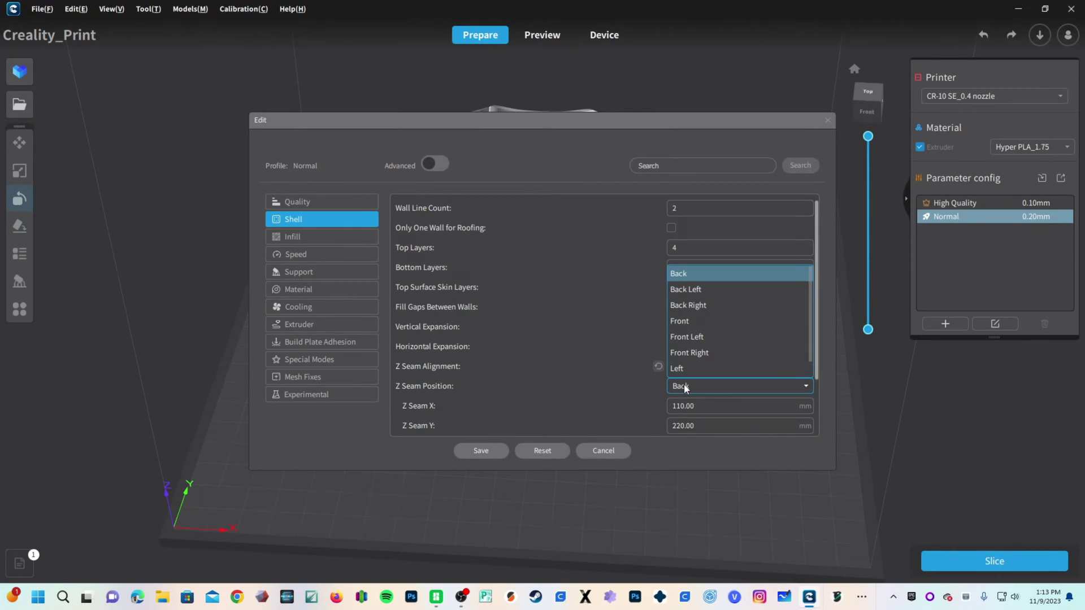
click(691, 290)
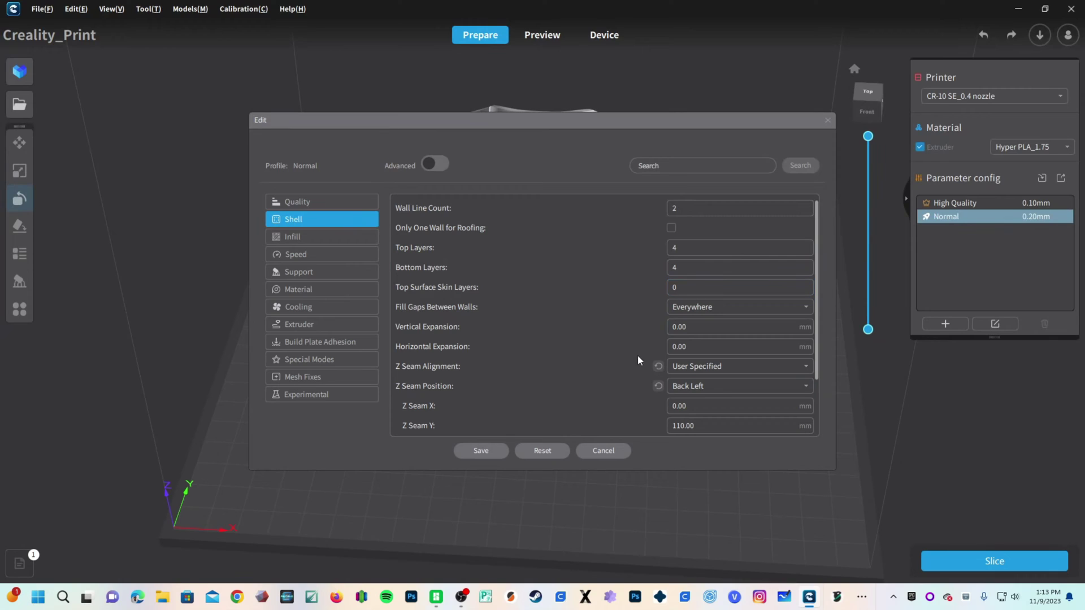
scroll(560, 344, down, 3)
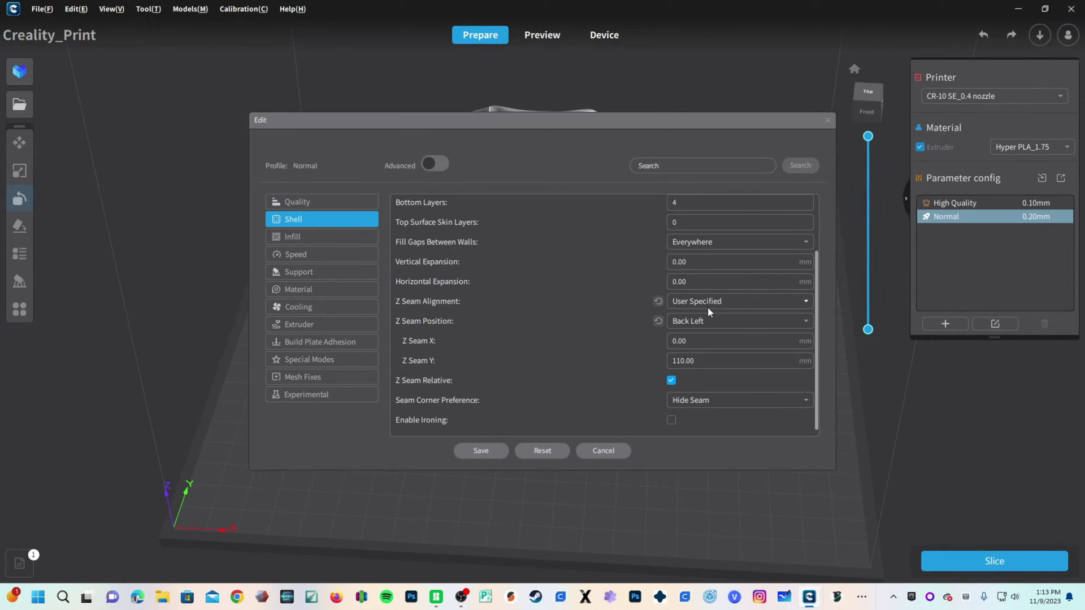
click(322, 235)
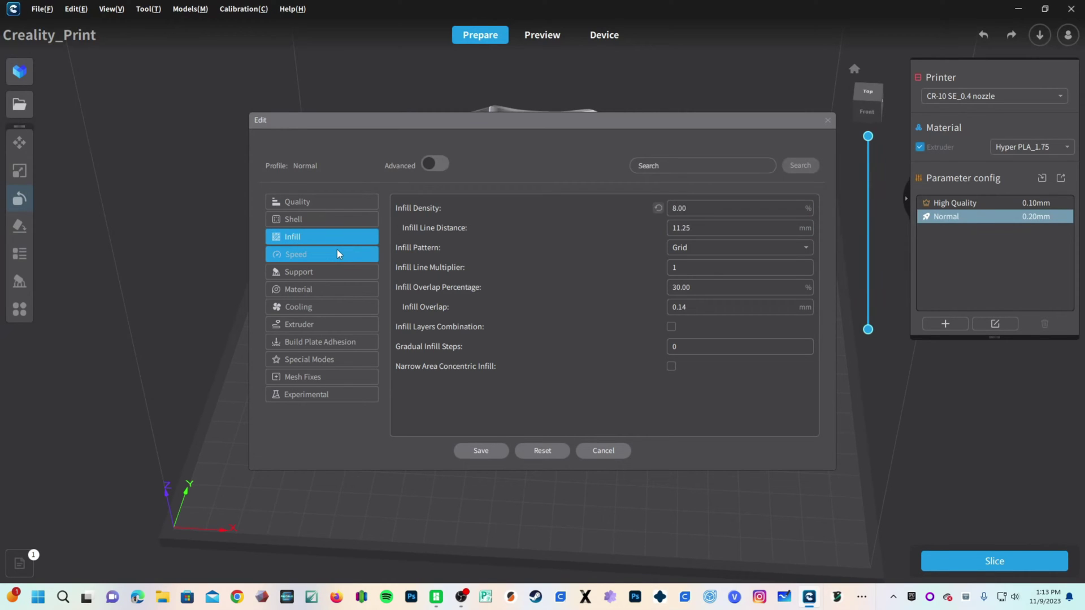
Set the Normal profile's Print Speed to 250 mm/s in the Speed settings.
click(322, 256)
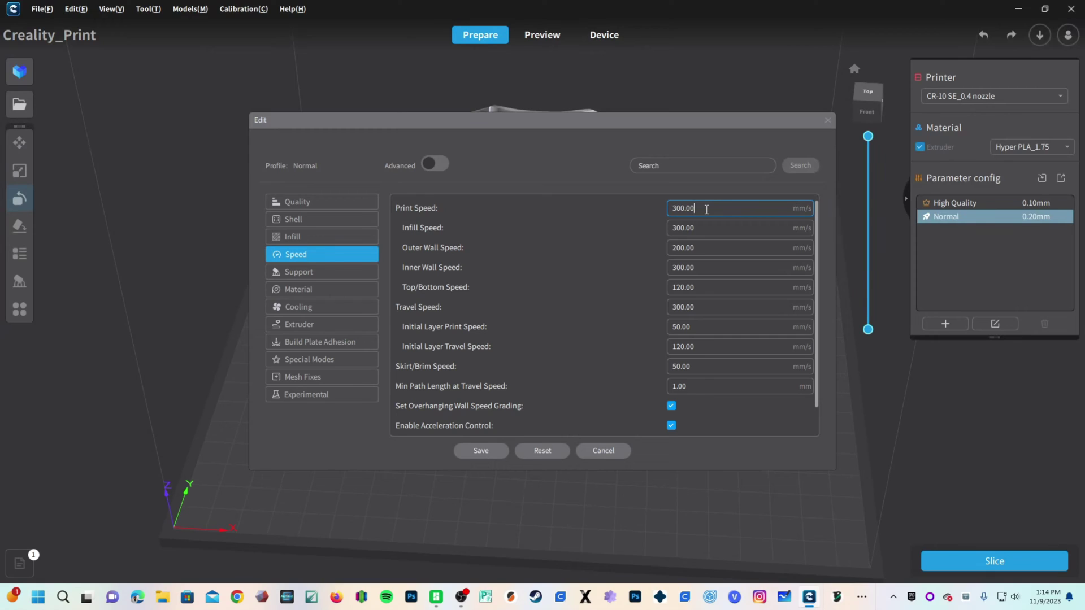
double_click(706, 209)
drag(713, 206, 648, 205)
text(250)
click(701, 228)
click(314, 271)
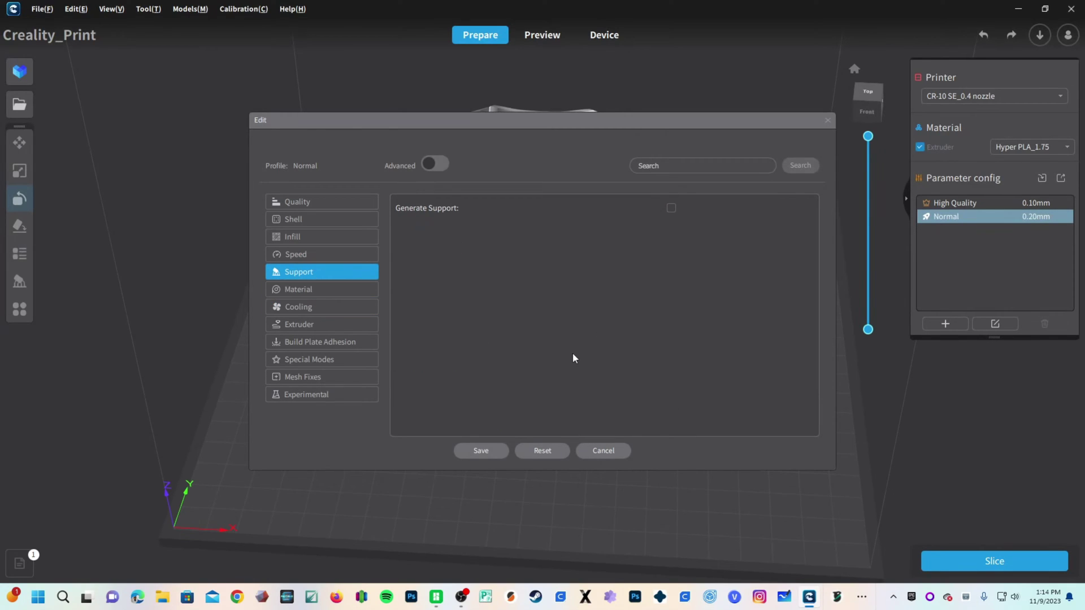
Enable Tree Strong supports placed only touching the build plate.
click(671, 207)
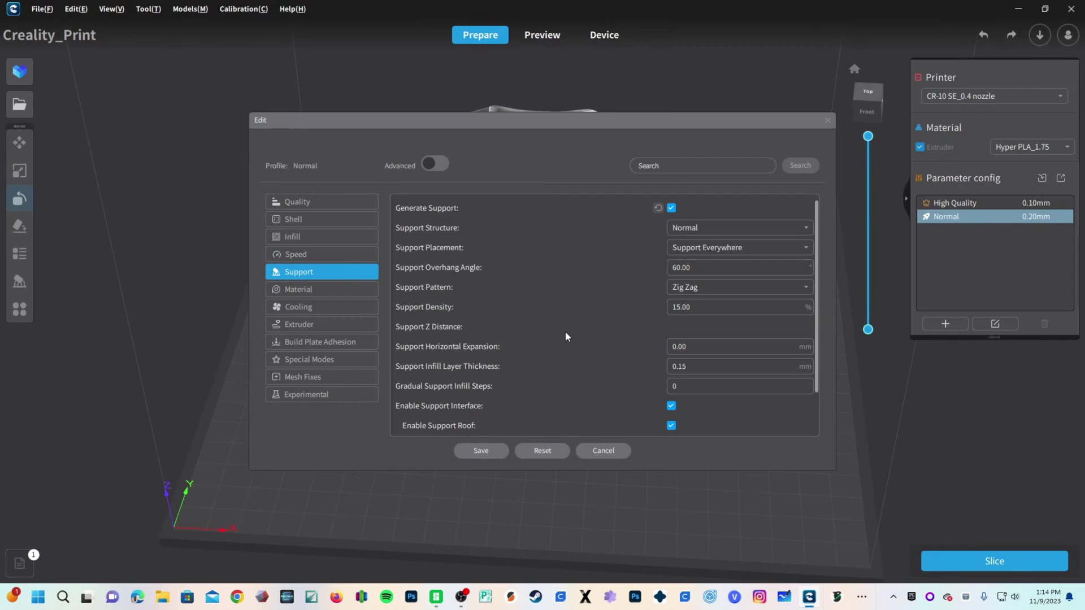
click(682, 227)
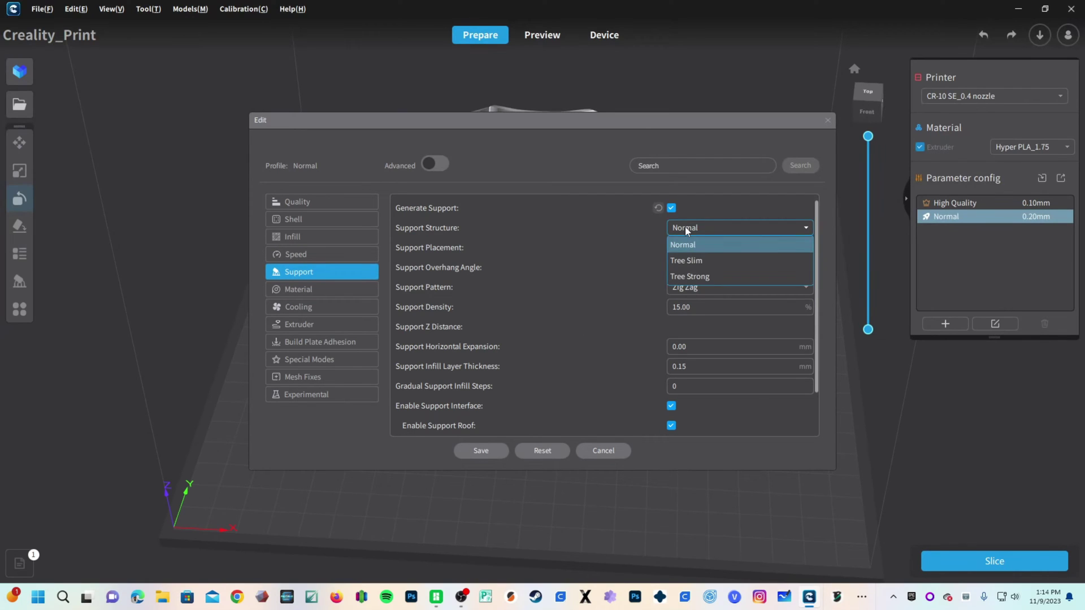
click(705, 277)
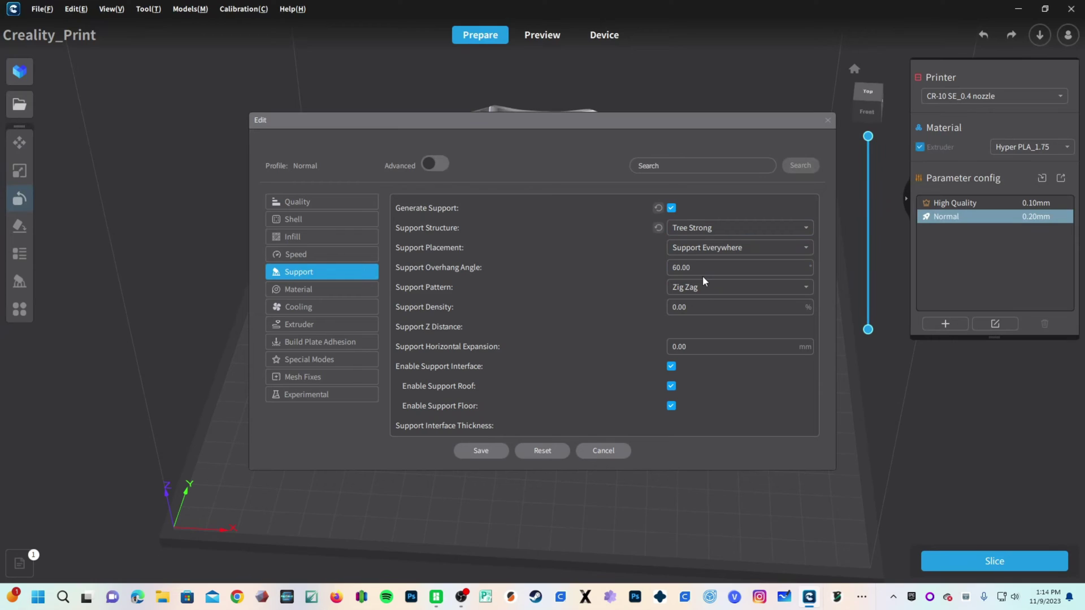
click(700, 227)
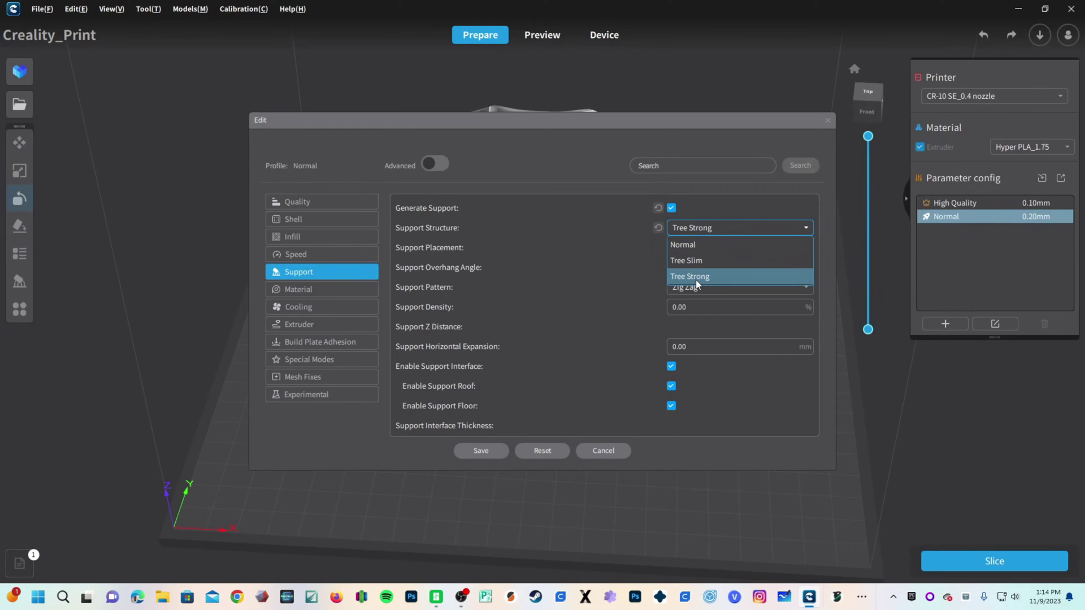
click(697, 281)
click(706, 249)
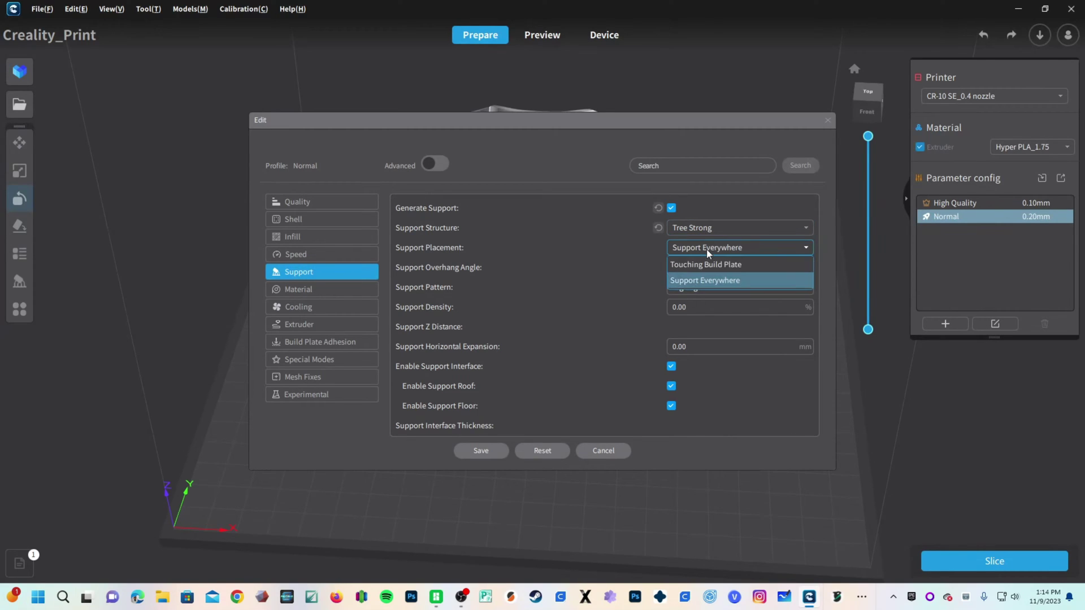
click(710, 267)
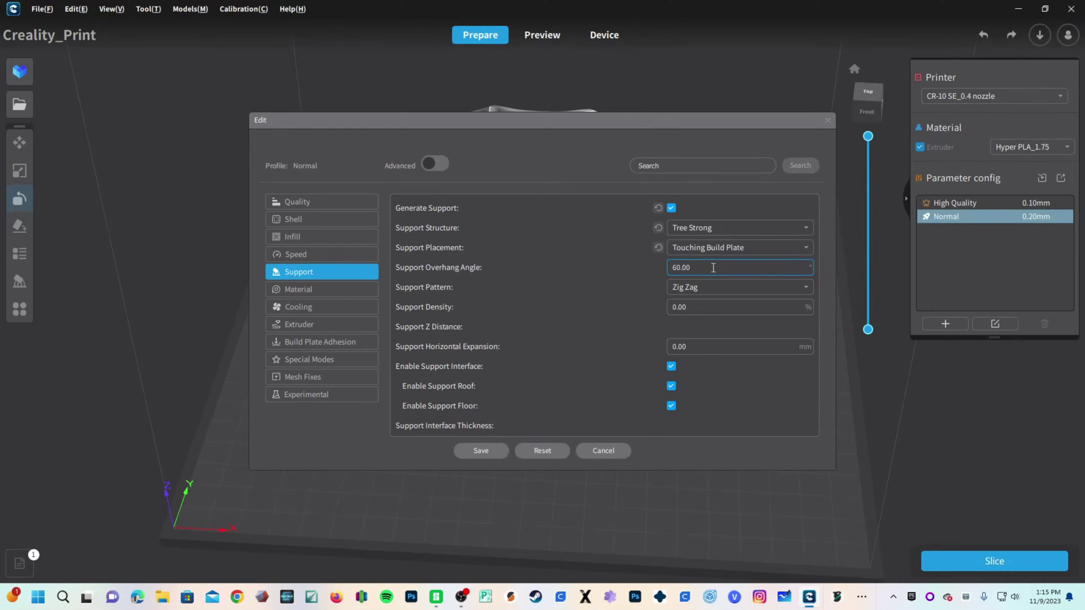
Set Support Density to 3% and save the Normal profile.
click(713, 267)
double_click(694, 307)
text(3)
key(Return)
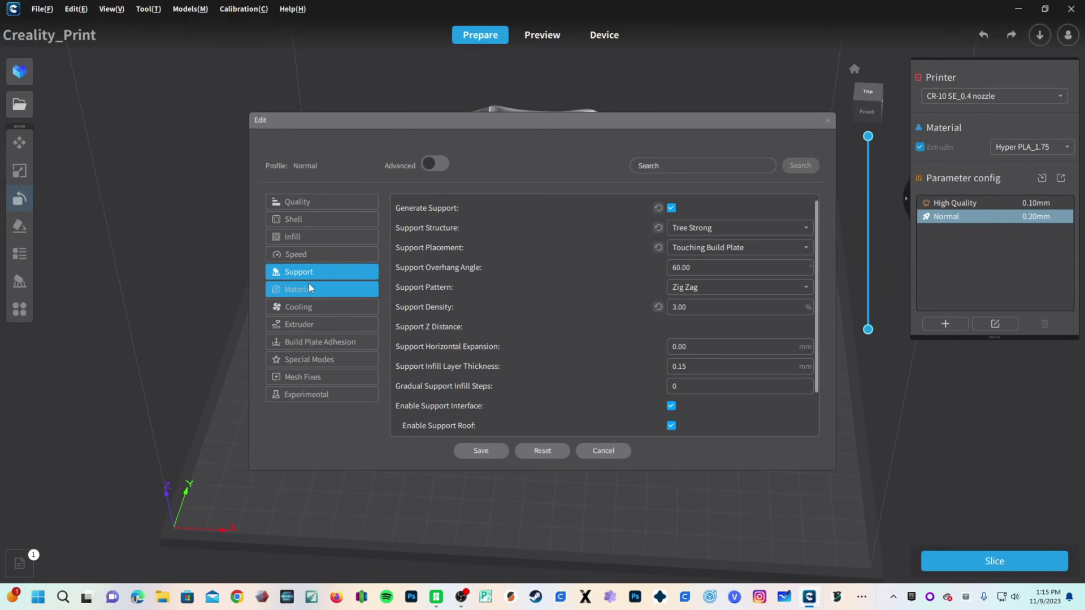
click(480, 451)
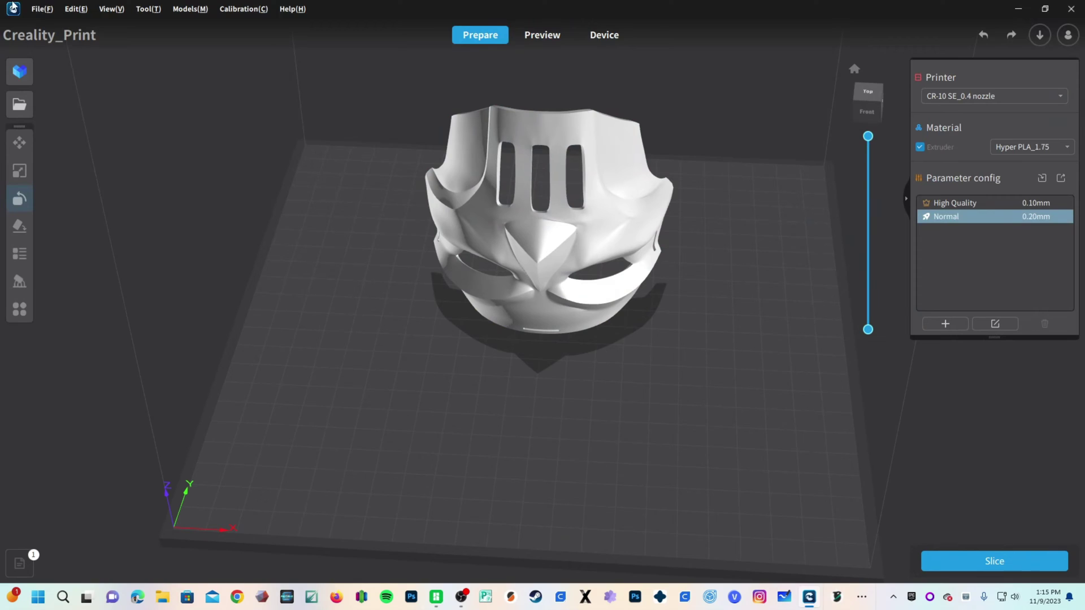
Save the mask scene as a project, declining to open its folder.
click(35, 10)
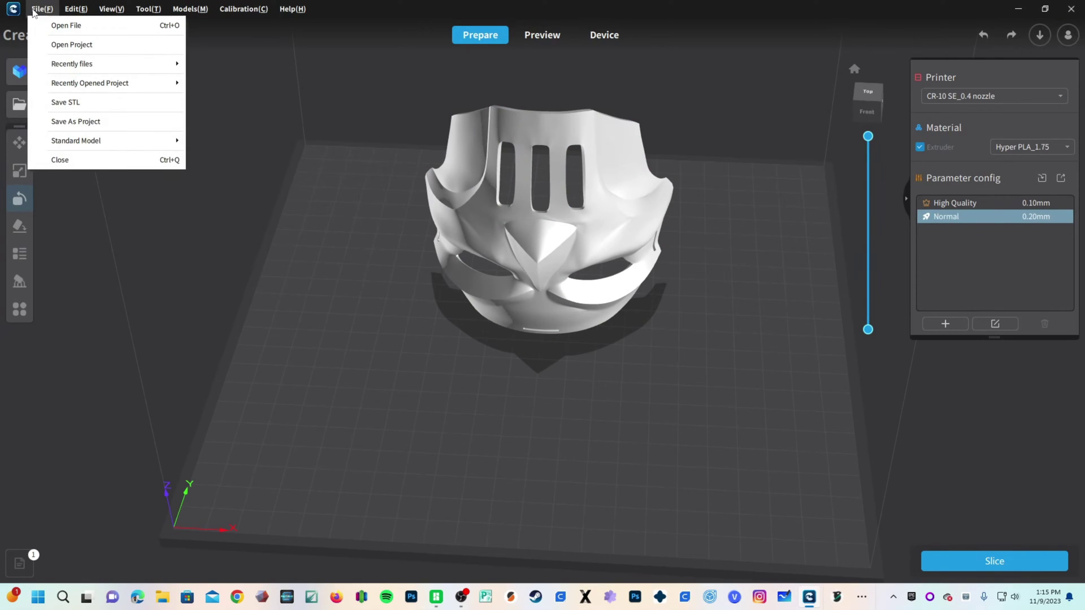
click(76, 121)
click(575, 313)
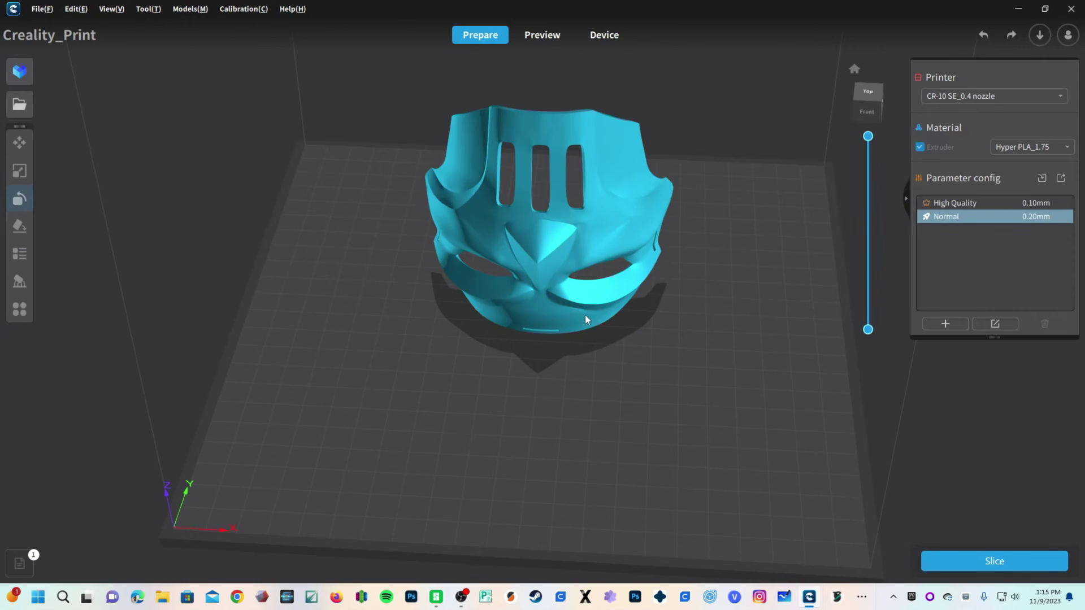
Slice the mask (1h25m55s, 19.89 g) and orbit the toolpath preview around all sides.
click(988, 561)
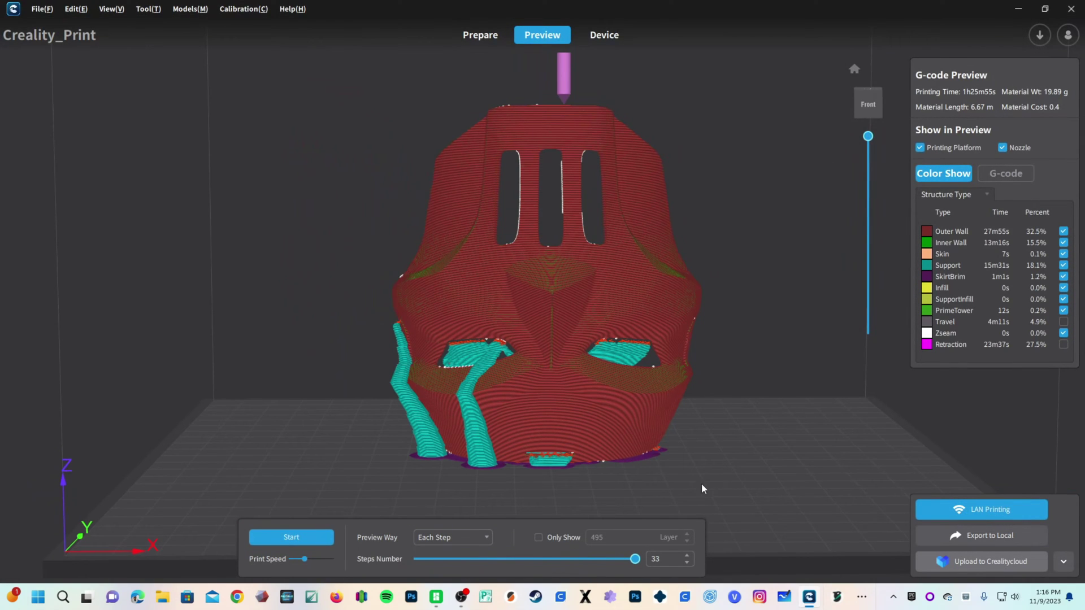
right_drag(291, 481, 793, 482)
right_drag(388, 450, 866, 436)
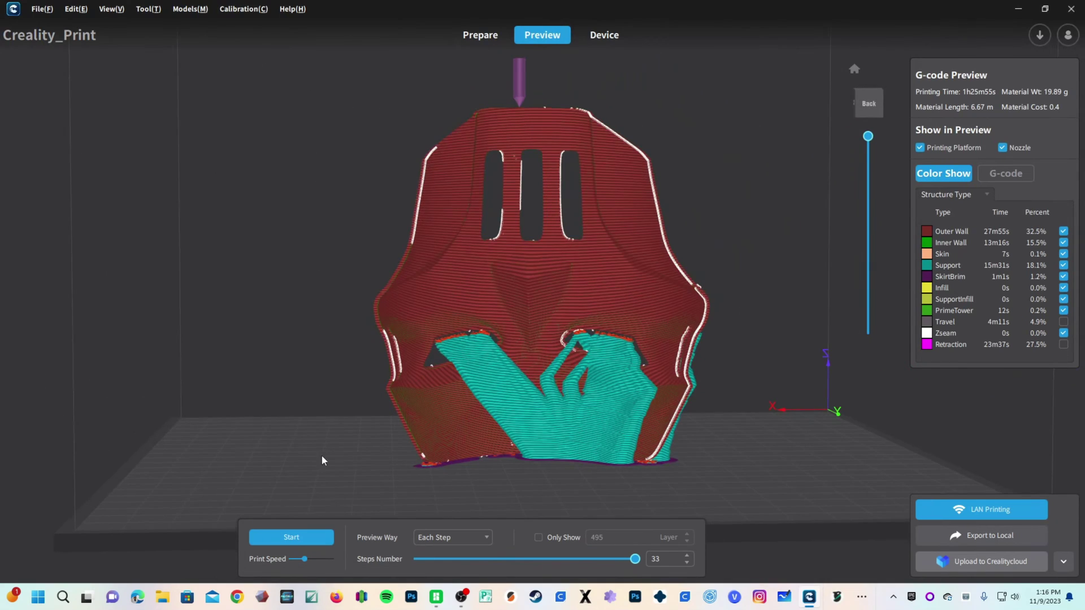
right_drag(322, 457, 382, 470)
right_drag(788, 457, 497, 347)
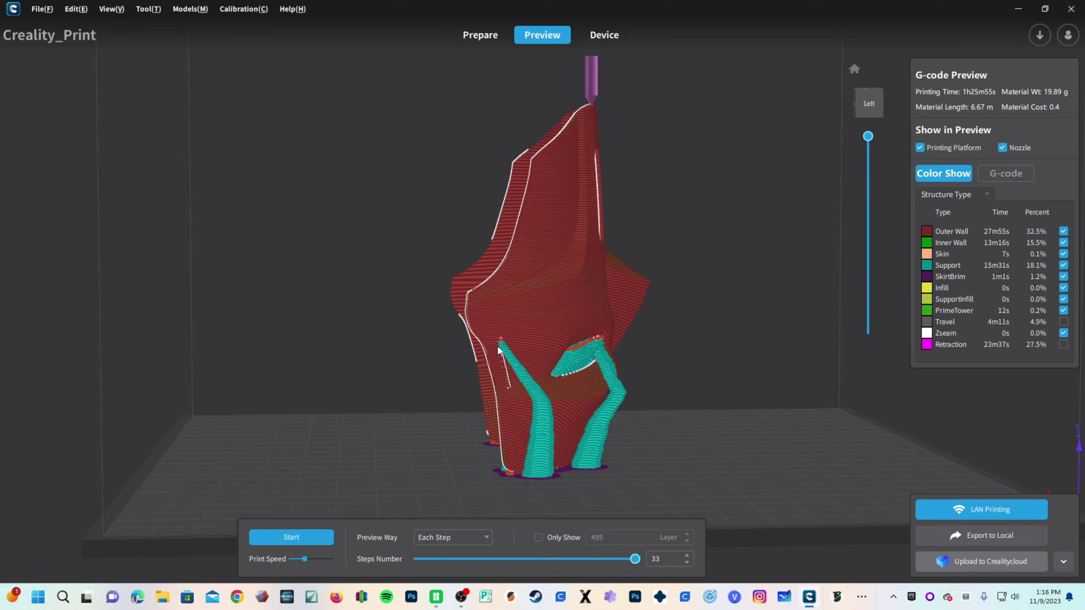
right_drag(784, 462, 514, 425)
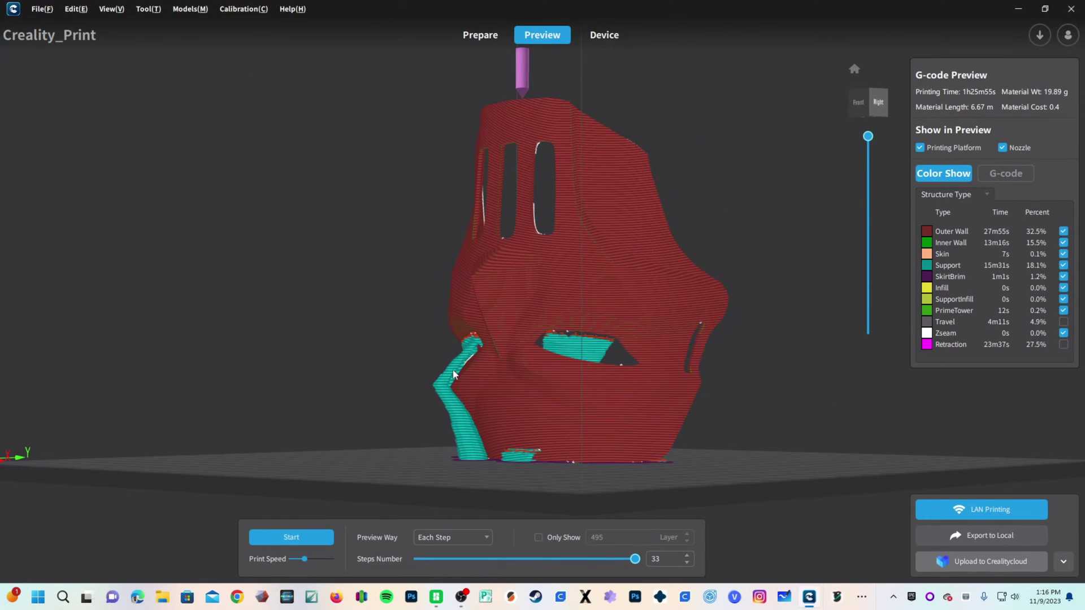
key(ctrl+0)
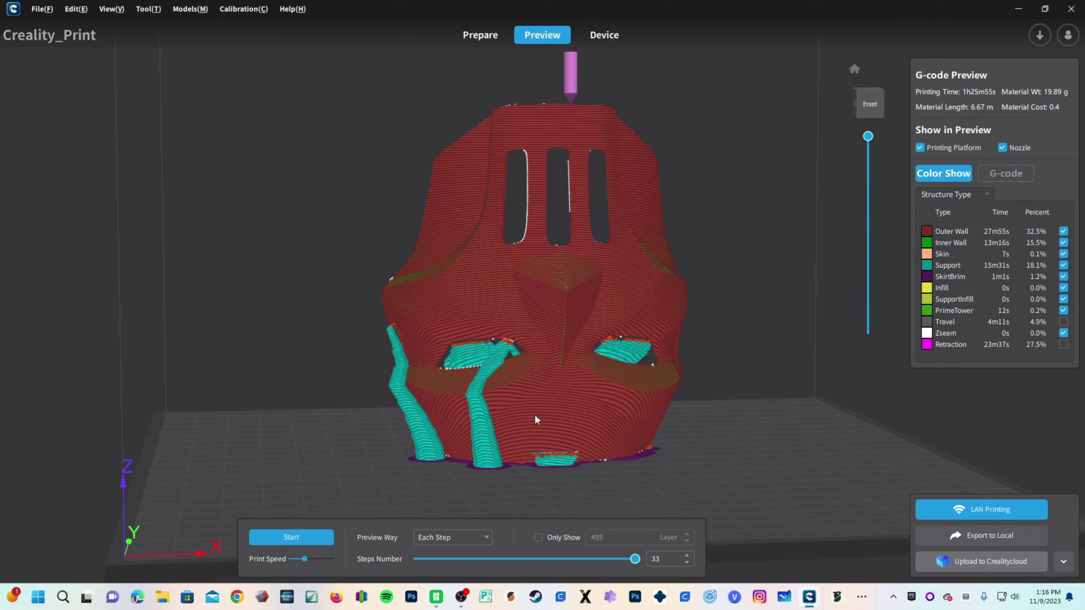
Set the Normal profile's Support Overhang Angle to 65 degrees and re-slice the mask.
click(480, 35)
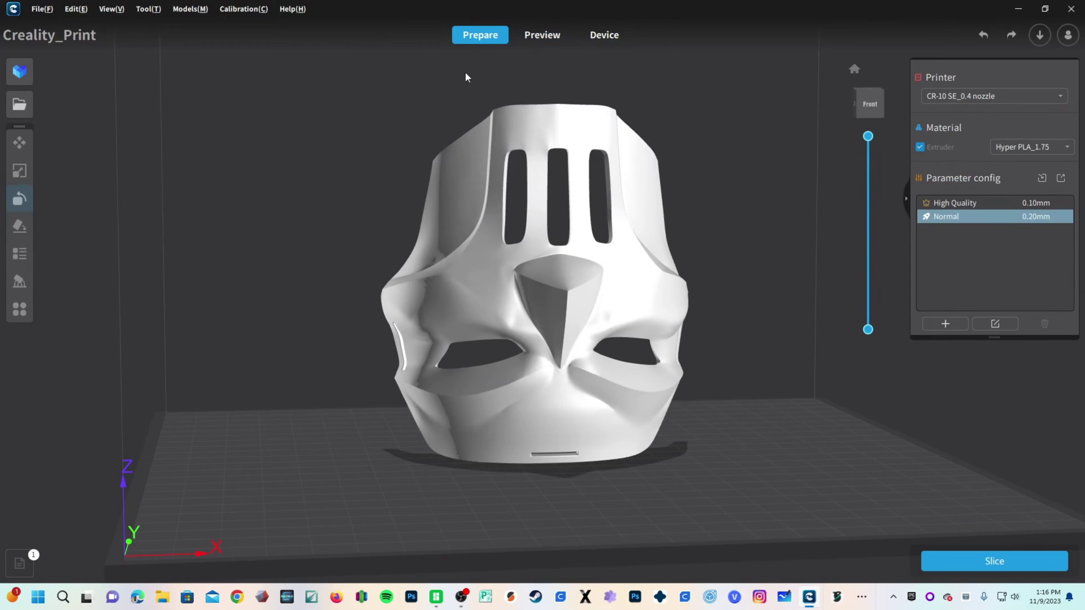
click(994, 324)
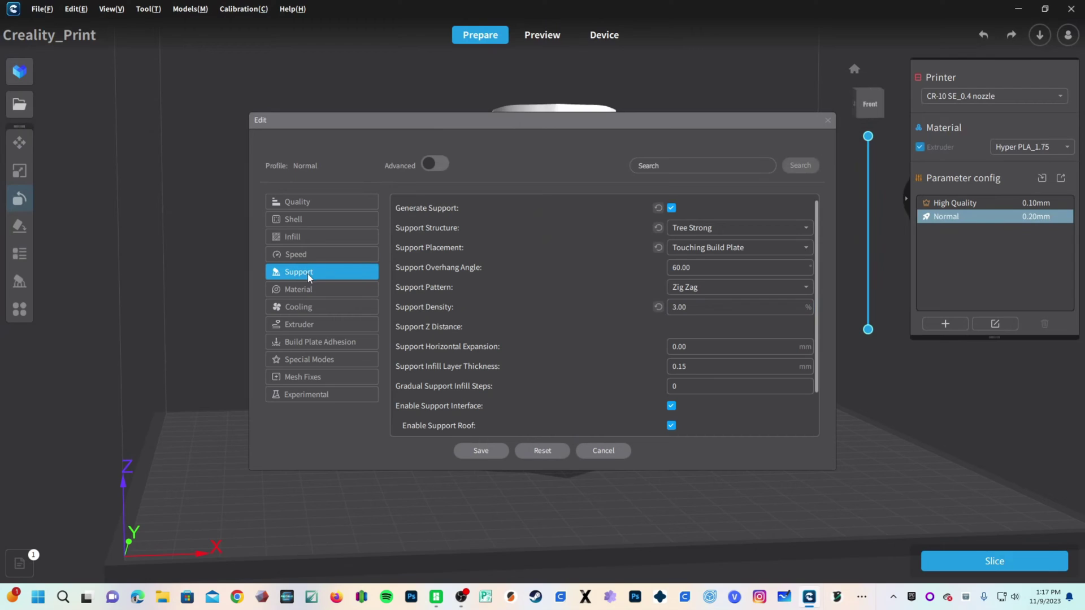
click(681, 267)
text(65)
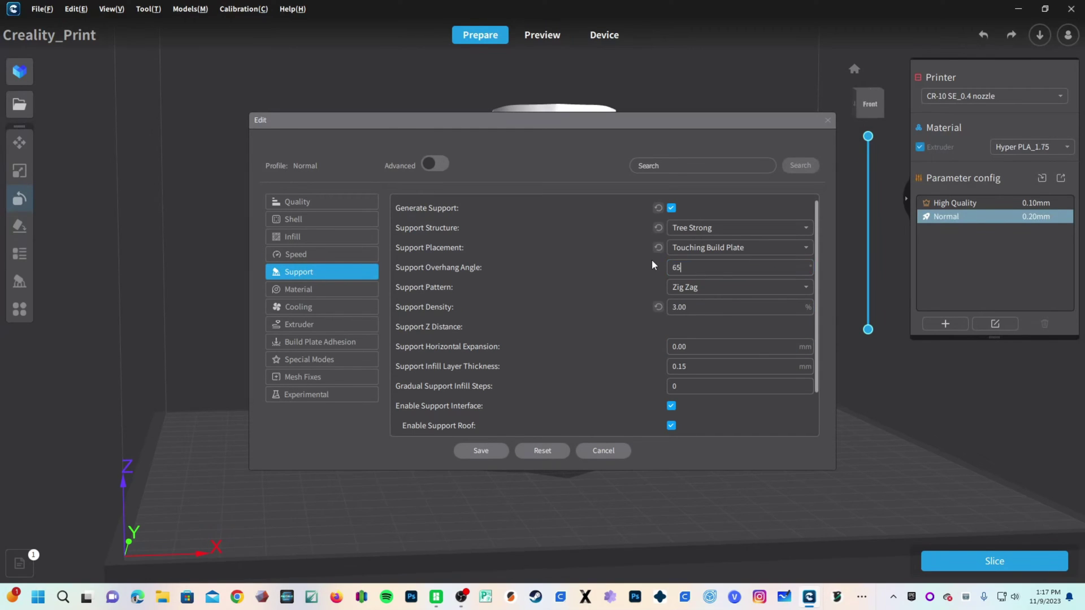
click(481, 450)
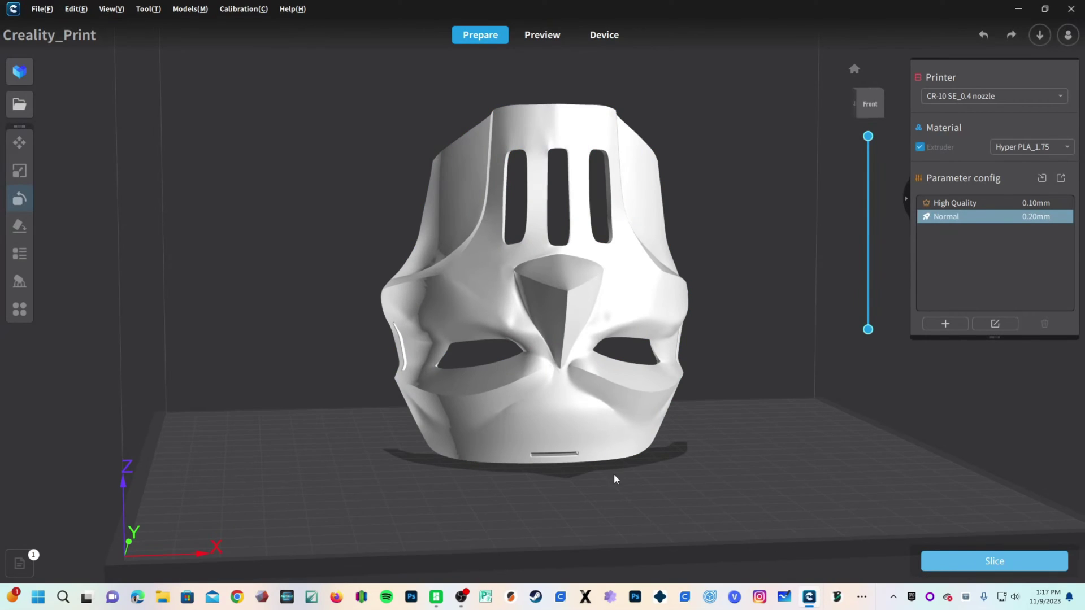
key(ctrl+r)
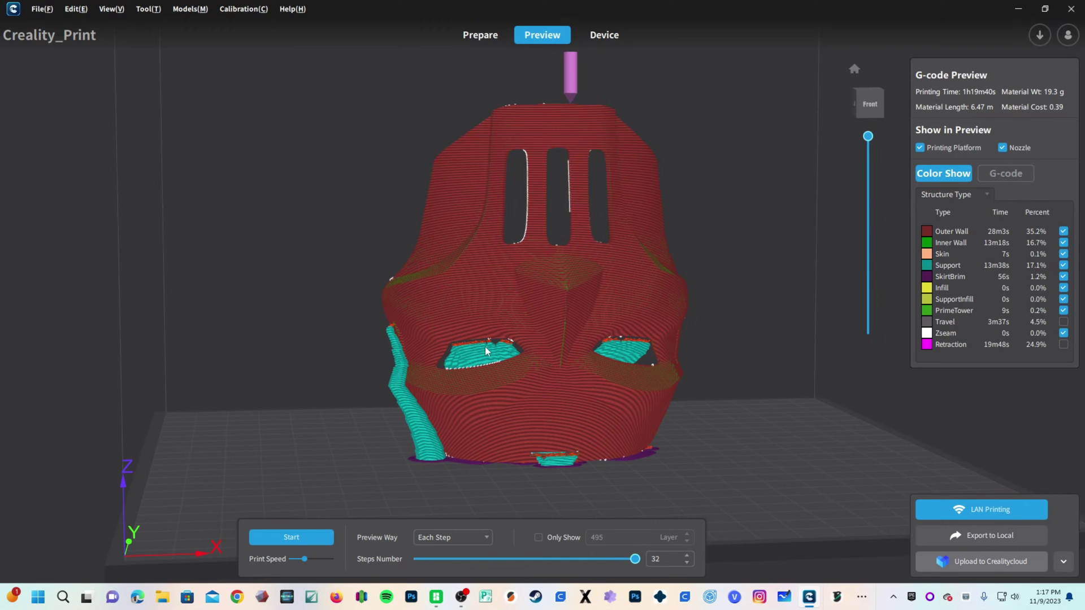
Inspect the resliced mask from the left, back and angled back, scrubbing layers 51 to 111.
right_drag(346, 450, 543, 463)
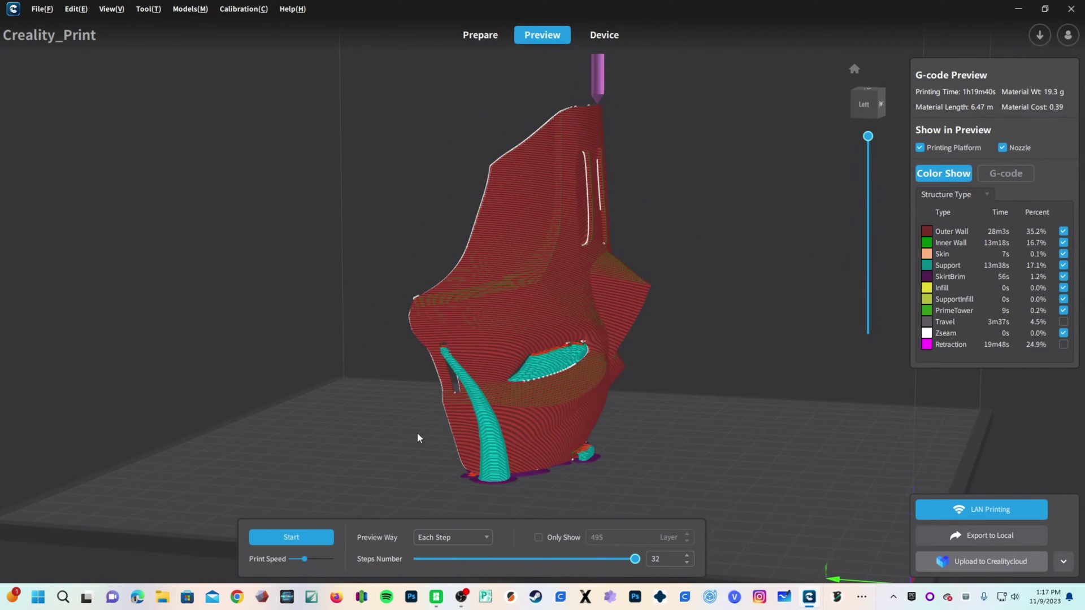
right_drag(283, 460, 700, 420)
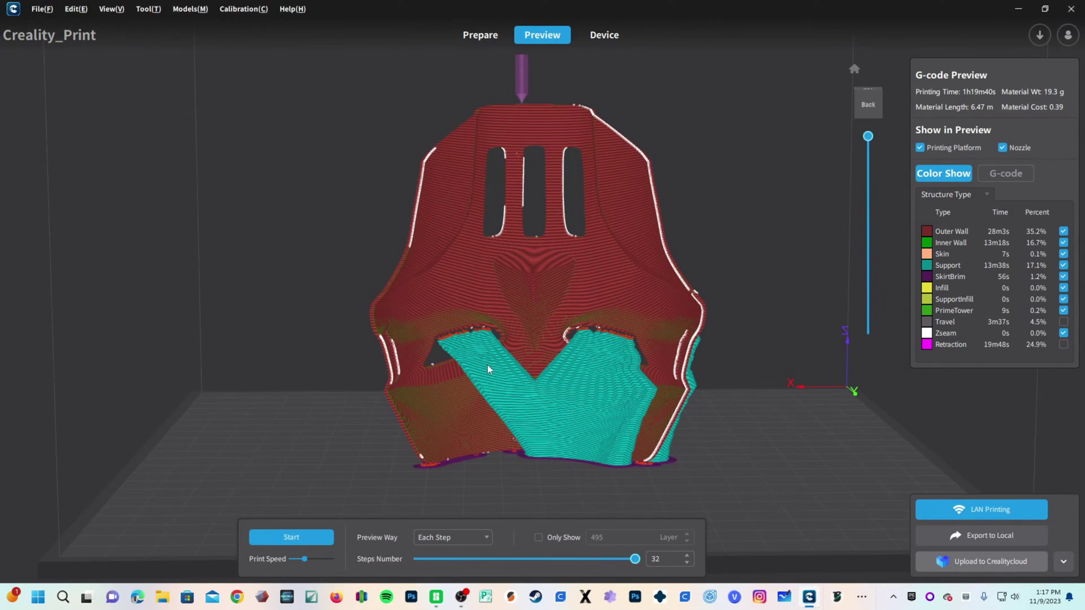
right_drag(761, 466, 853, 456)
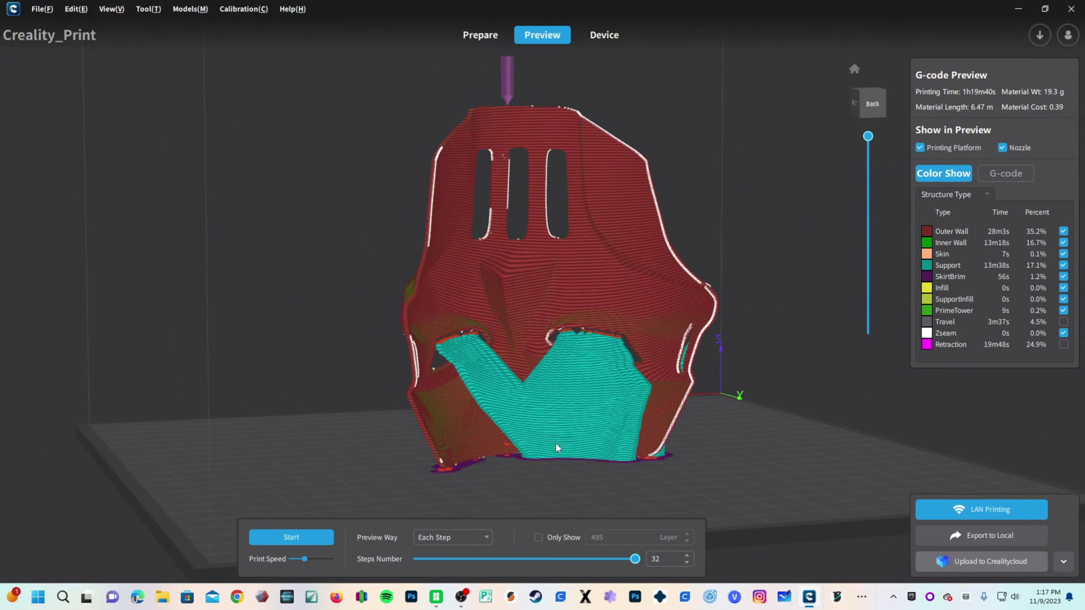
drag(868, 136, 879, 312)
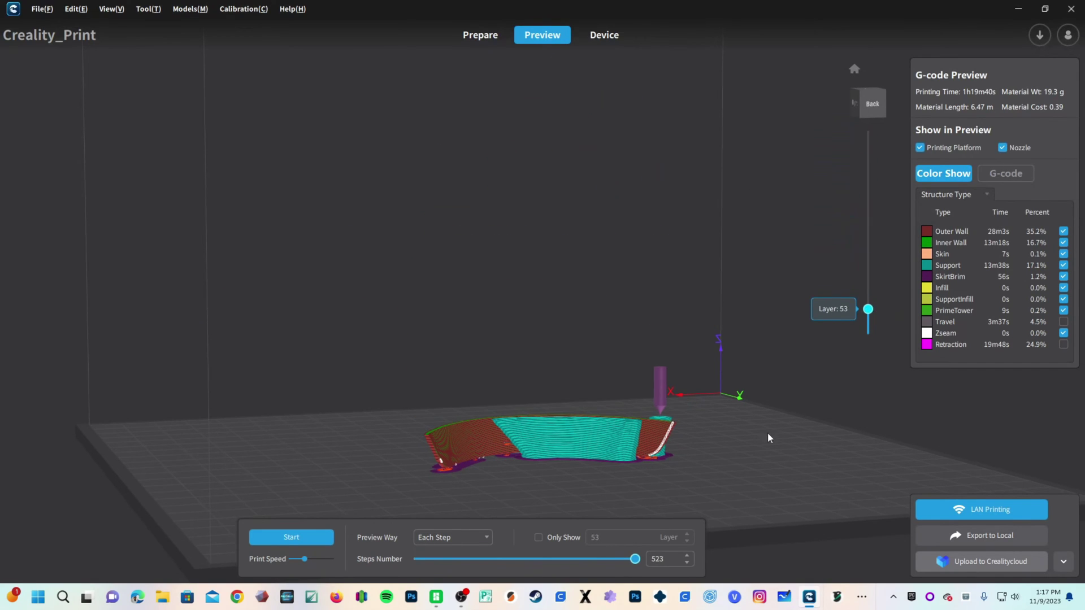
right_drag(767, 432, 537, 434)
scroll(538, 434, up, 3)
scroll(538, 434, up, 3)
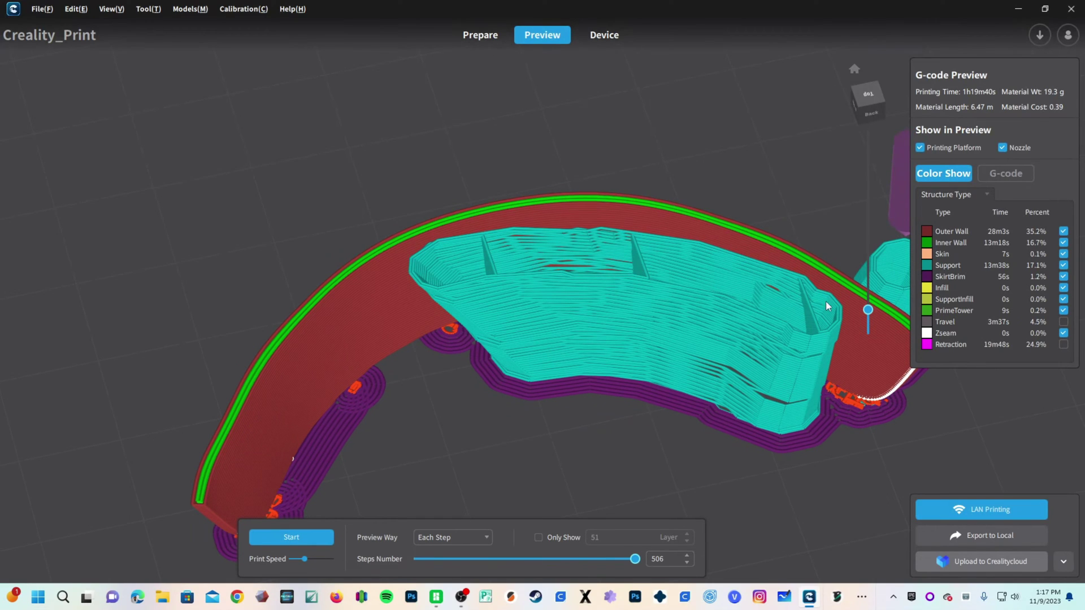
drag(867, 310, 858, 122)
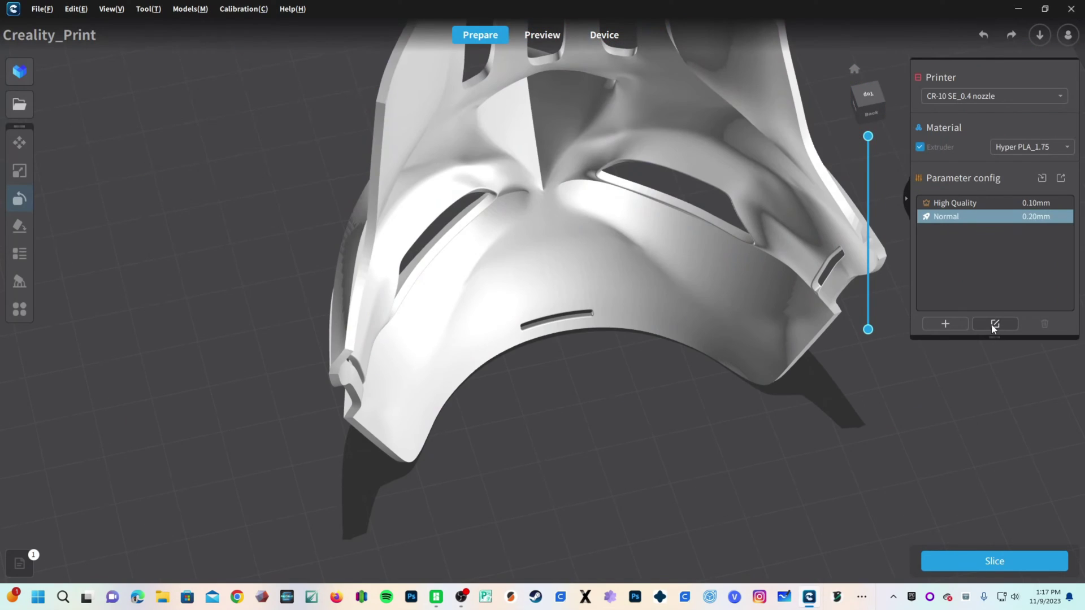
Set the Normal profile's Support Structure to Tree Slim.
click(995, 323)
click(706, 231)
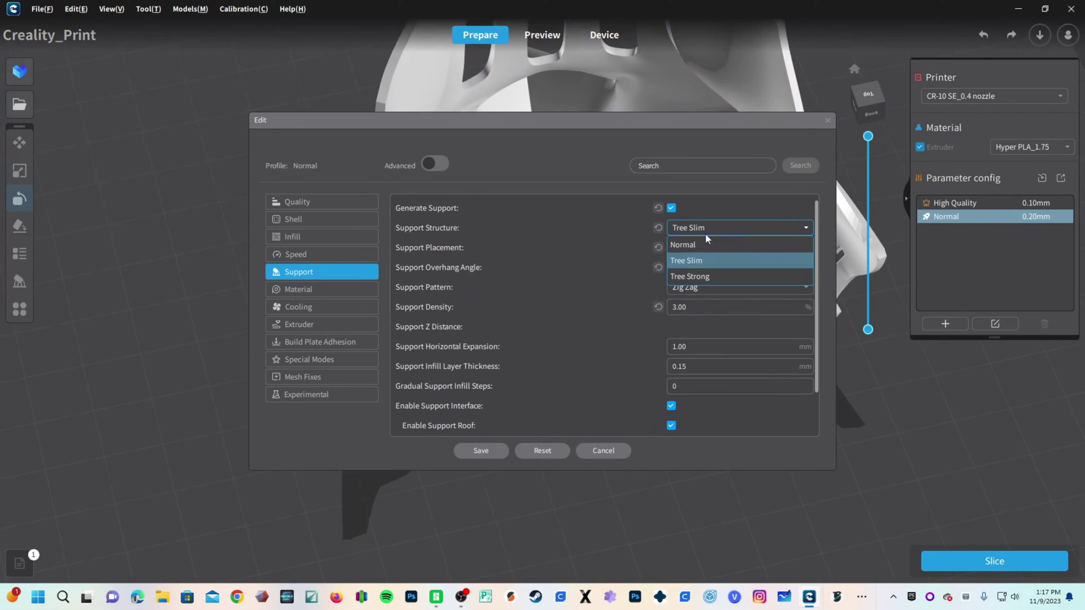
click(690, 261)
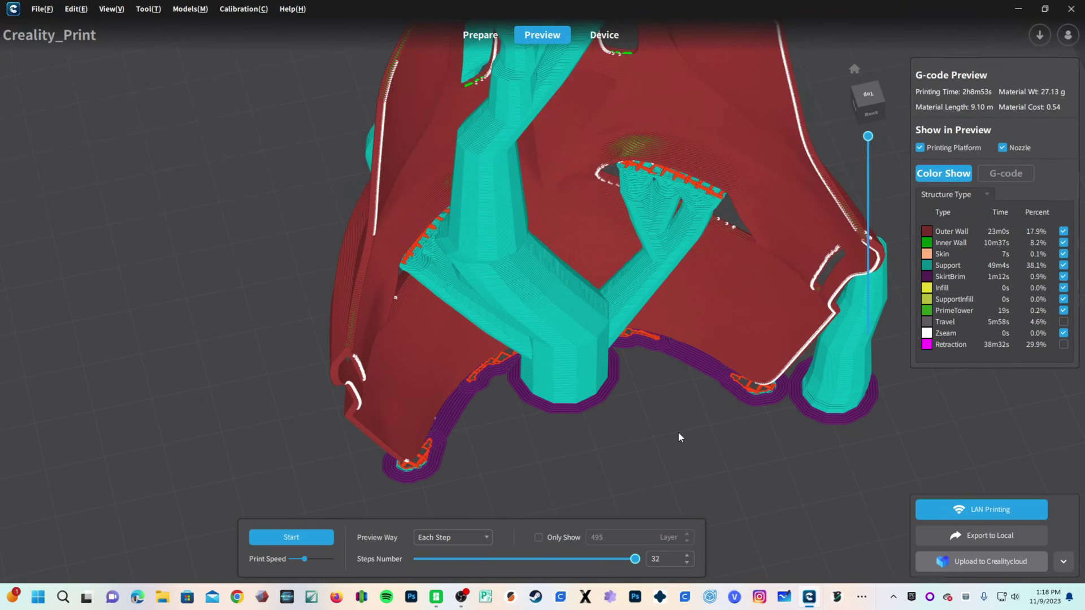
Inspect the branching tree supports up close and from the side in the preview.
drag(678, 431, 636, 344)
drag(672, 424, 669, 383)
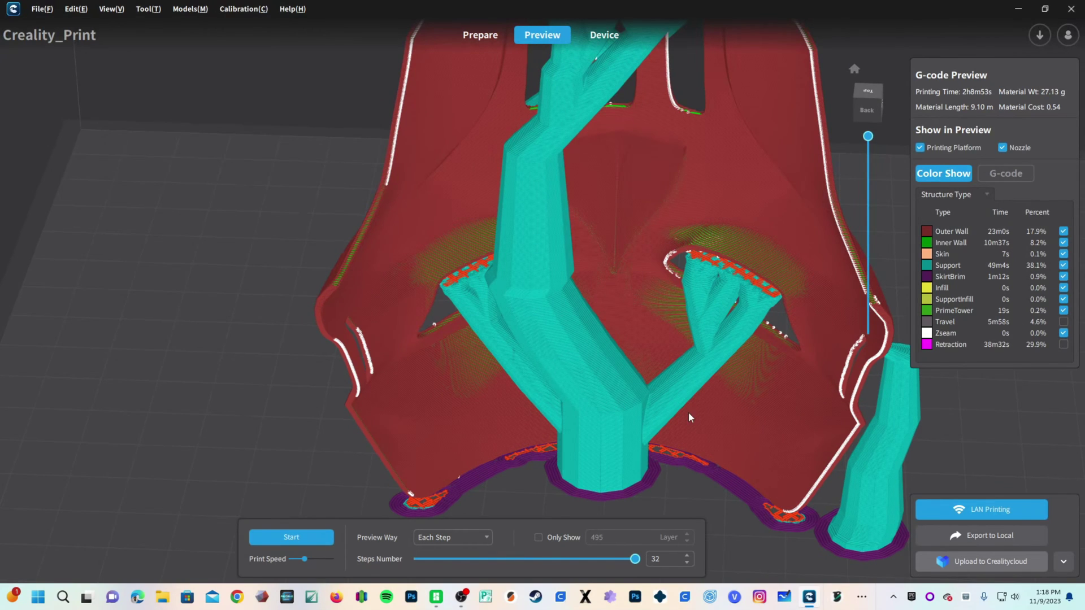
scroll(631, 232, down, 3)
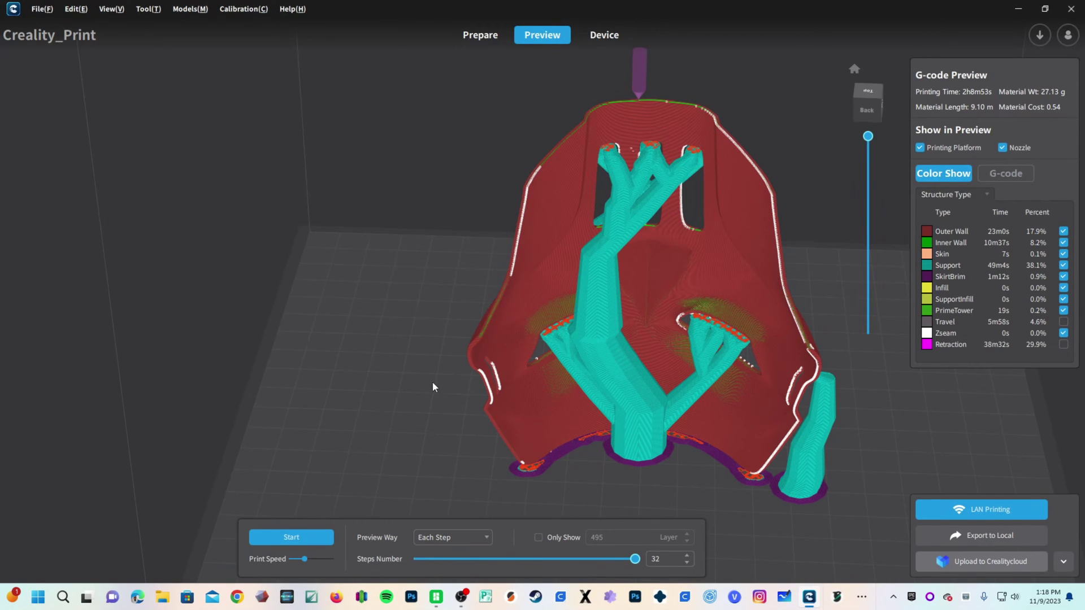
mouse_move(446, 407)
right_down()
mouse_move(799, 432)
mouse_move(967, 416)
mouse_move(645, 388)
mouse_move(450, 389)
right_up()
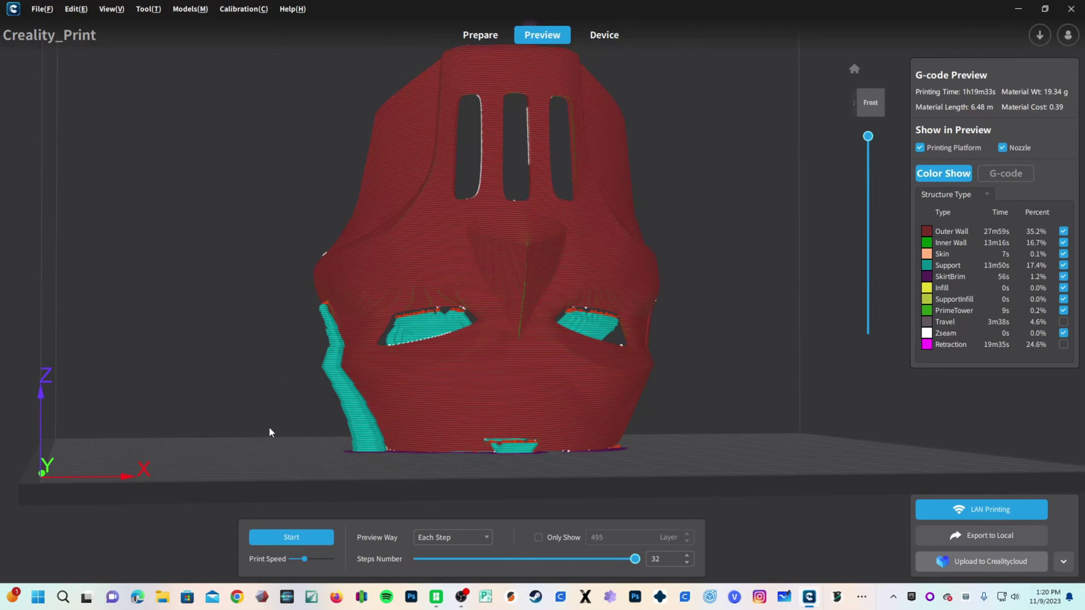
Raise the Normal profile's Support Overhang Angle from 65 to 67 and save it.
right_drag(269, 433, 539, 452)
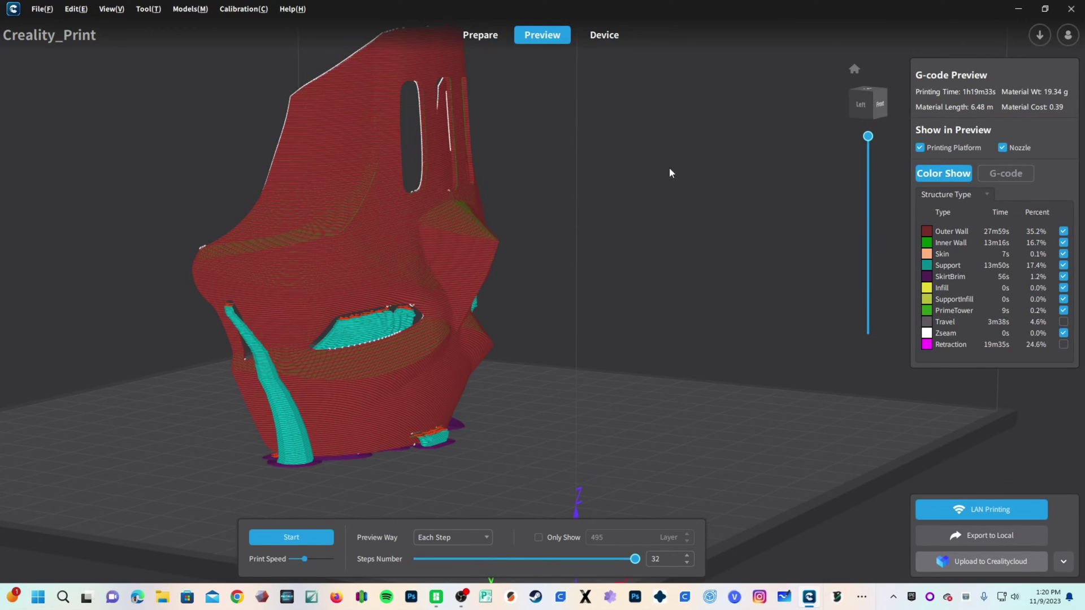
click(479, 38)
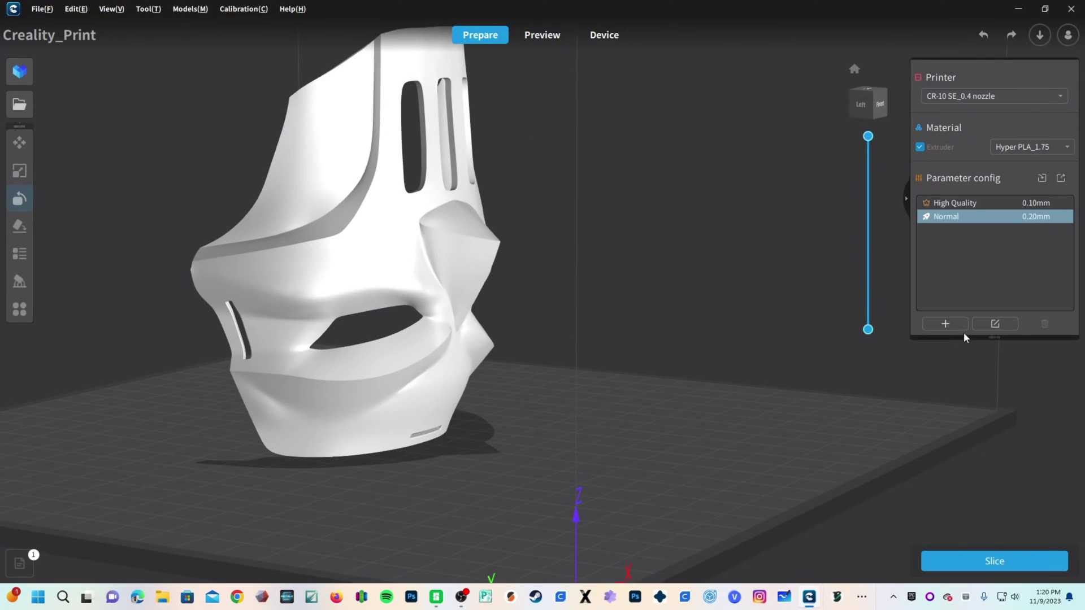
click(984, 325)
drag(700, 269, 663, 263)
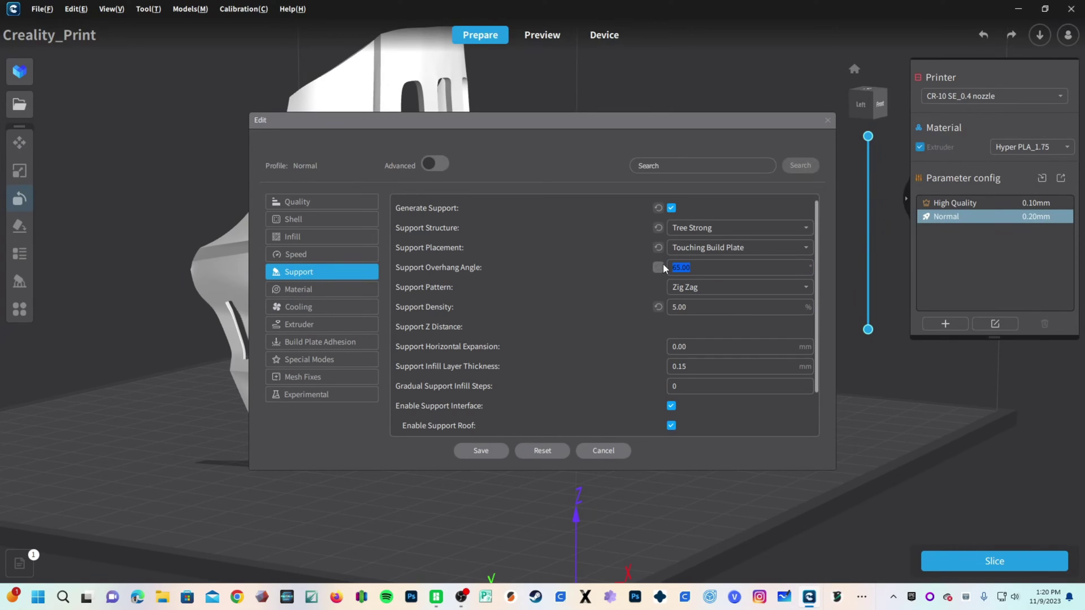
click(472, 455)
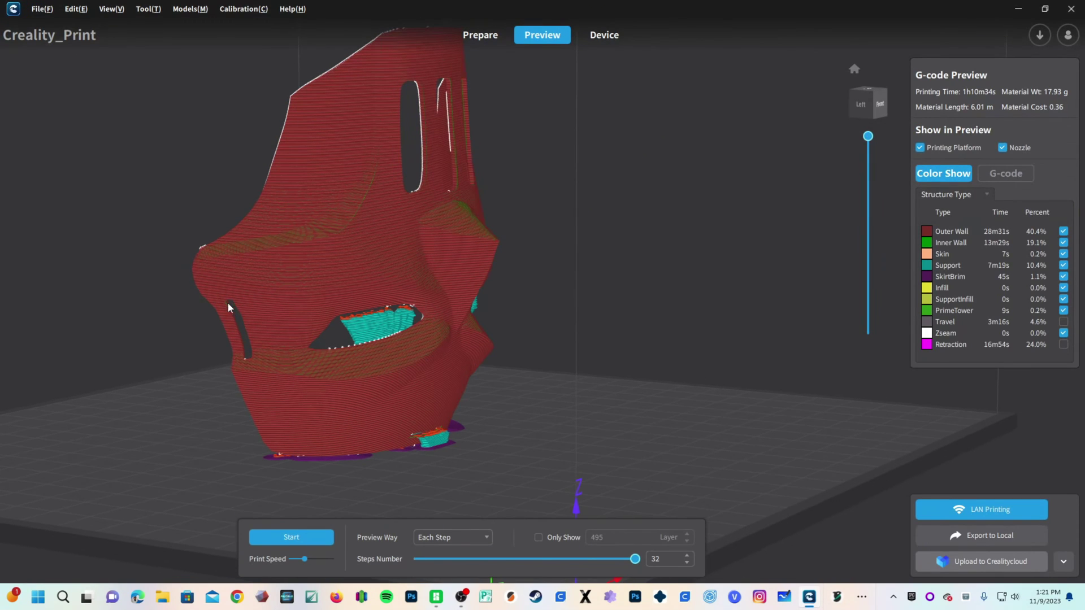
Snap the sliced preview to the front view, then orbit around the mask's back and right side.
key(3)
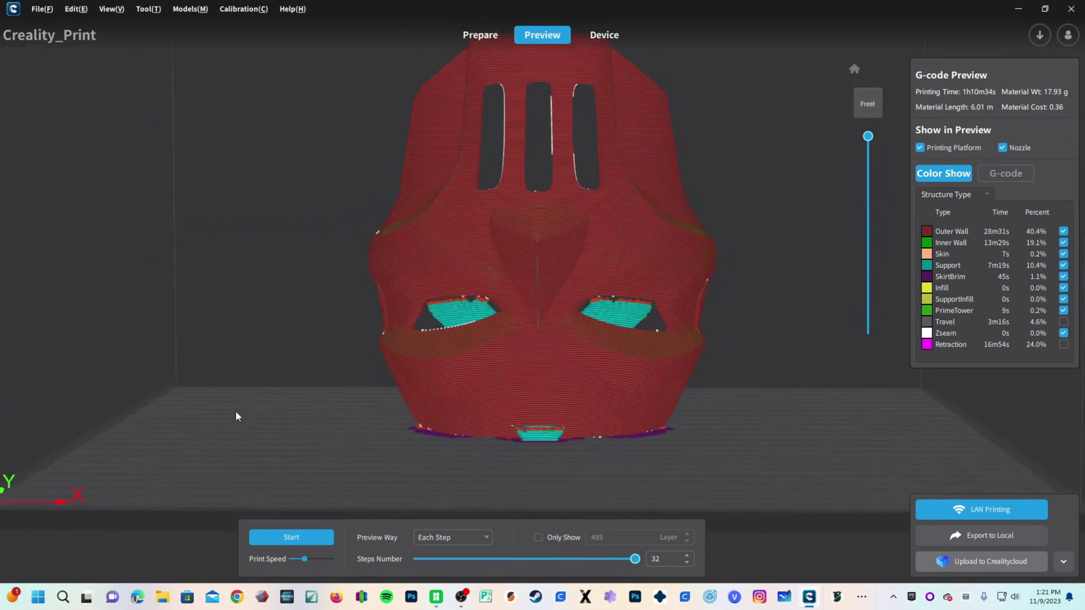
right_drag(236, 416, 369, 372)
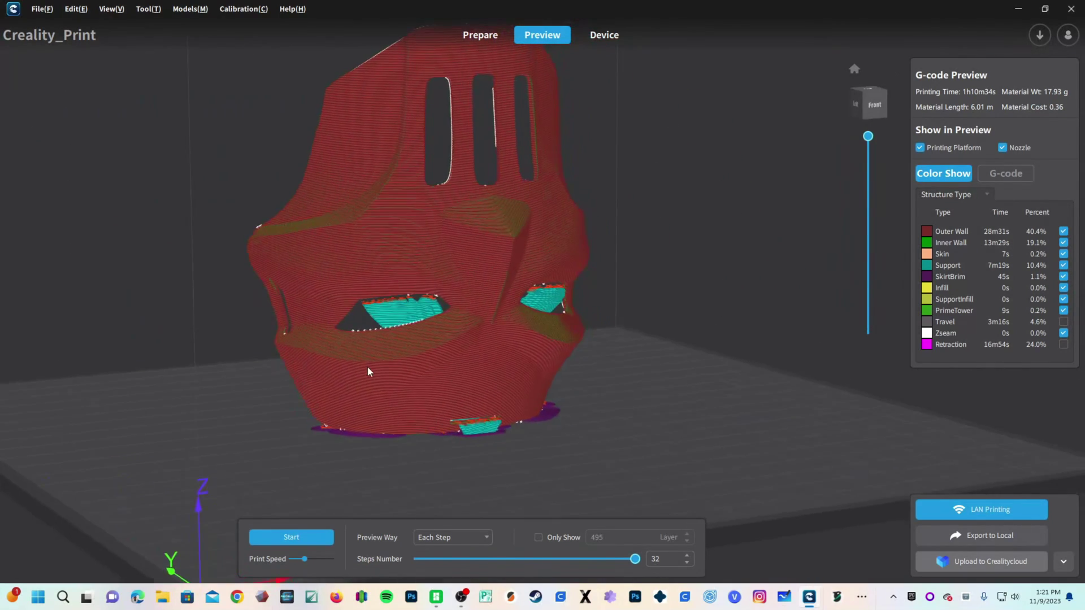
scroll(367, 371, up, 5)
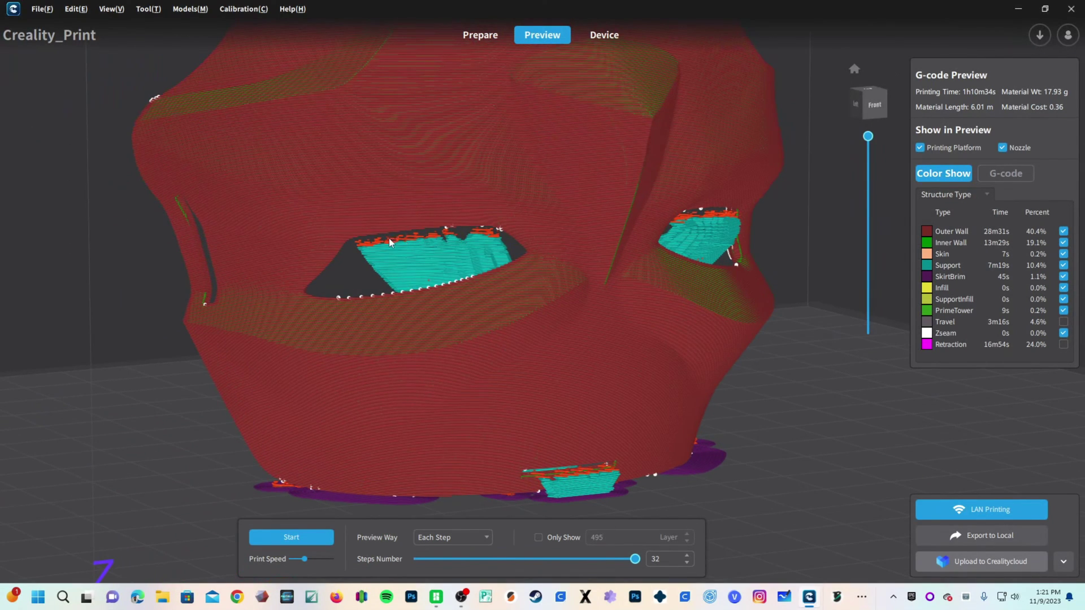
right_drag(236, 409, 146, 418)
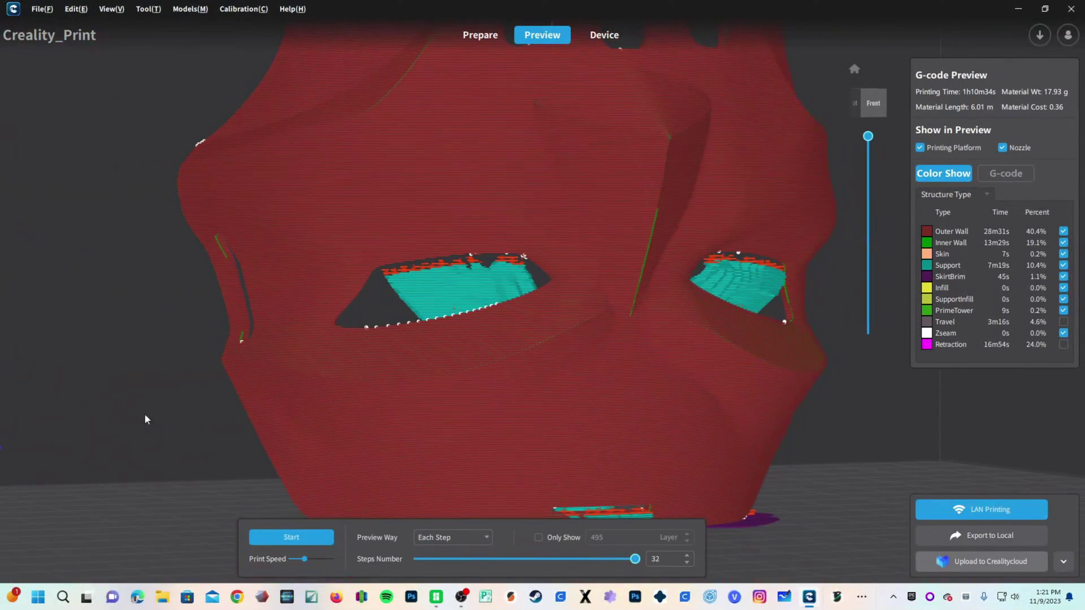
scroll(398, 418, down, 2)
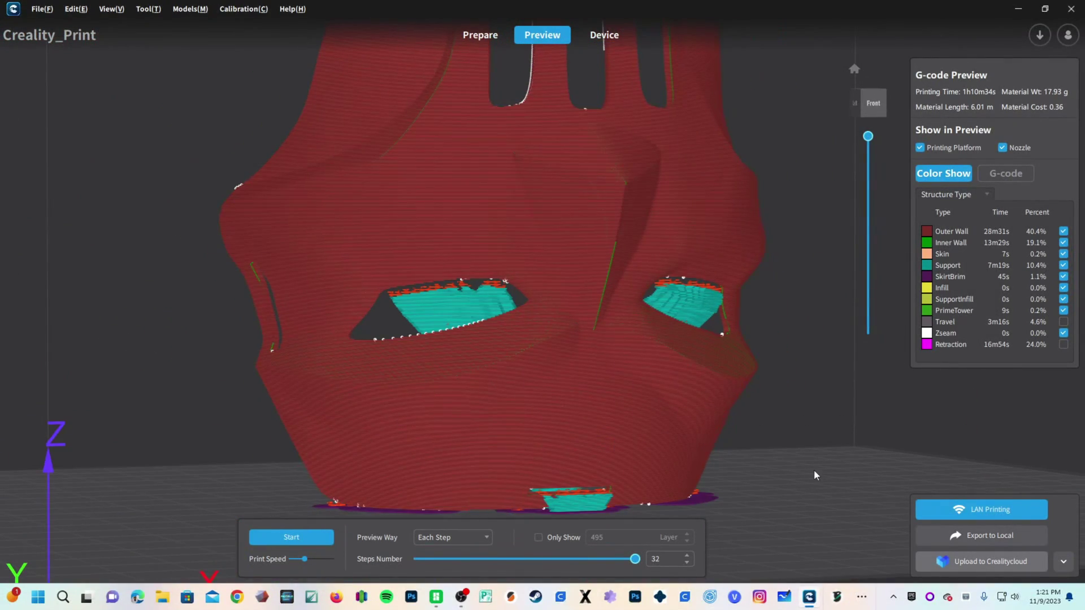
right_drag(757, 498, 659, 421)
scroll(695, 435, down, 3)
right_drag(618, 453, 854, 470)
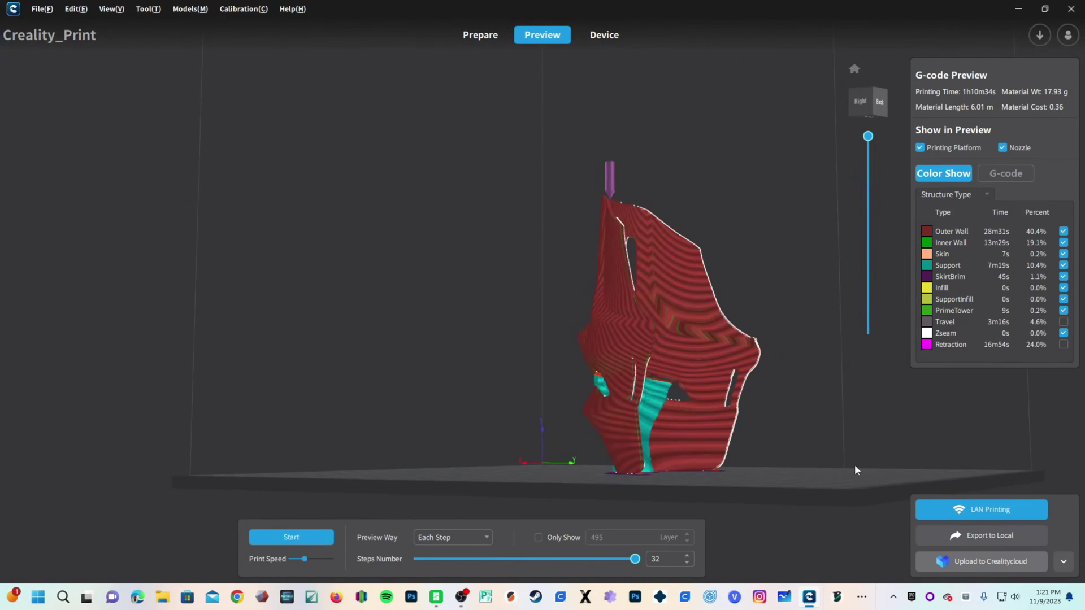
right_drag(772, 482, 647, 500)
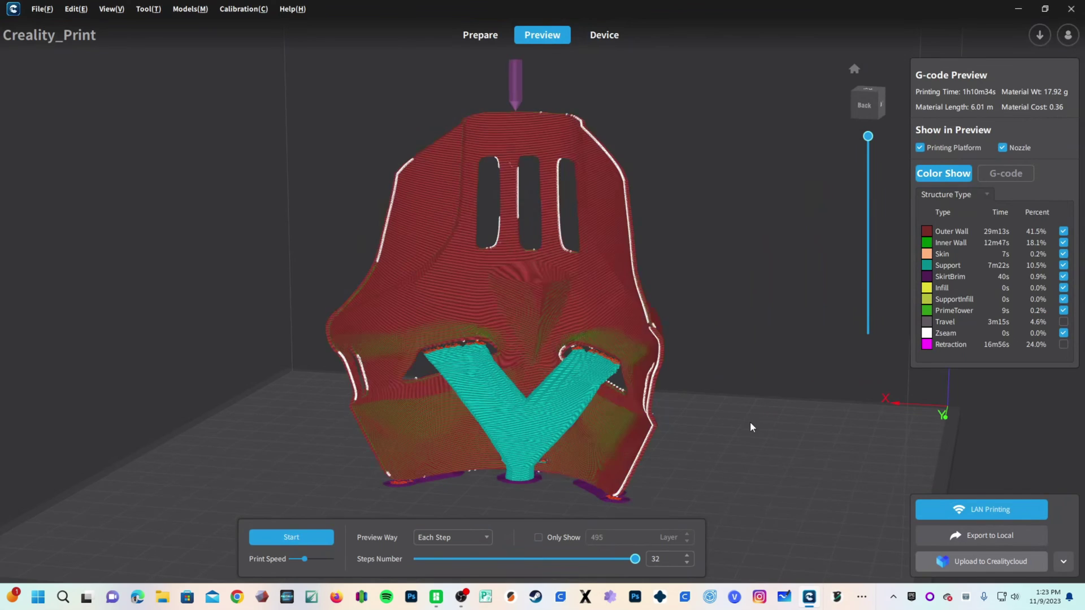
Orbit through the left, right and back views again, ending on the mask's front.
right_drag(731, 430, 638, 425)
right_drag(804, 438, 970, 454)
mouse_move(581, 432)
right_down()
mouse_move(787, 432)
mouse_move(847, 455)
mouse_move(673, 460)
mouse_move(671, 444)
right_up()
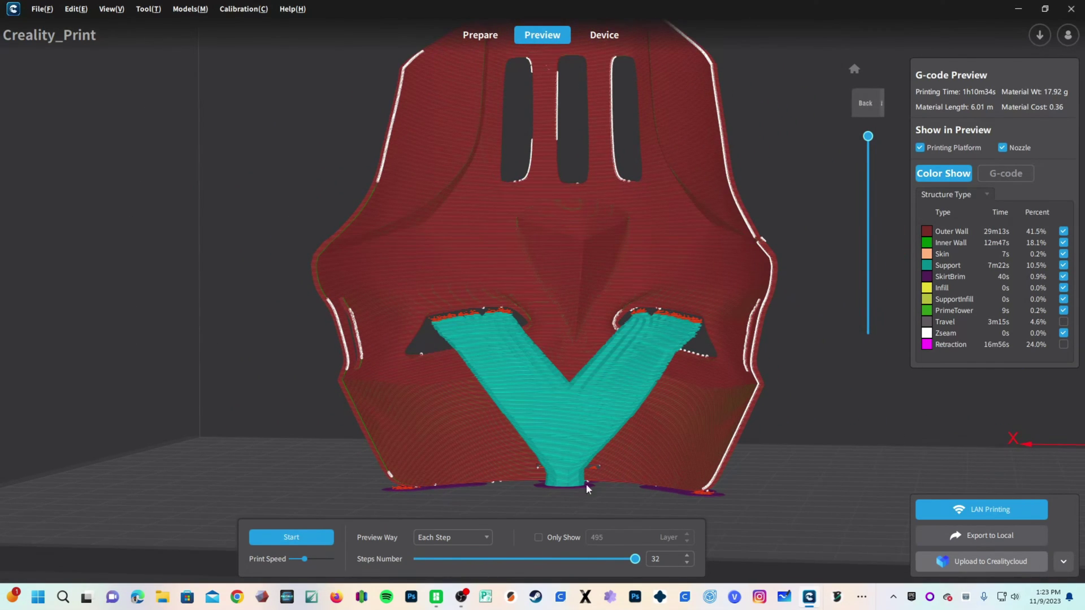
right_drag(790, 475, 538, 440)
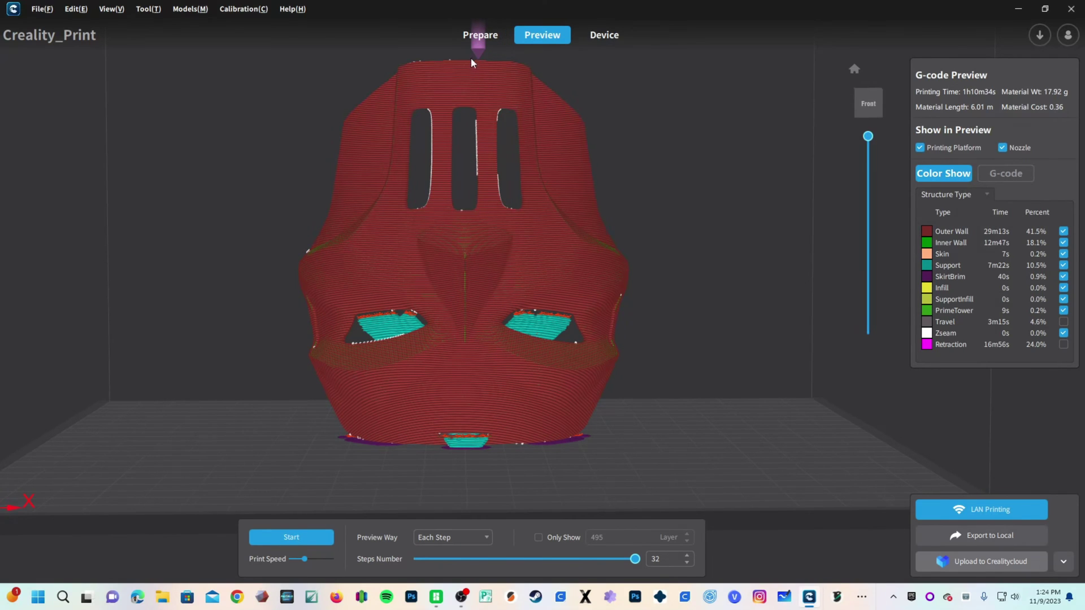
right_drag(693, 328, 184, 317)
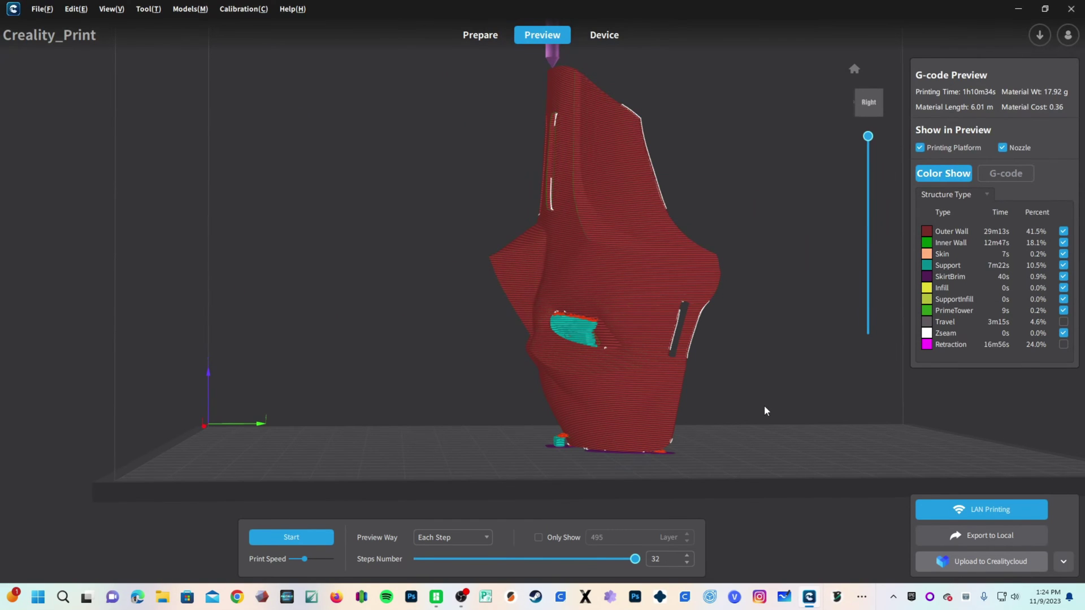
right_drag(764, 405, 611, 449)
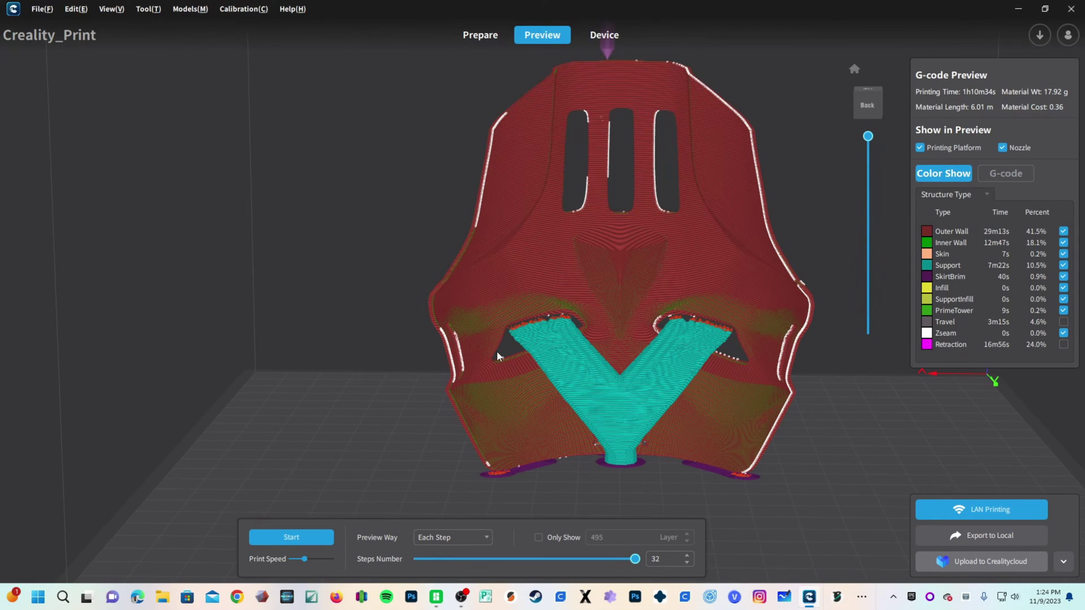
key(ctrl+0)
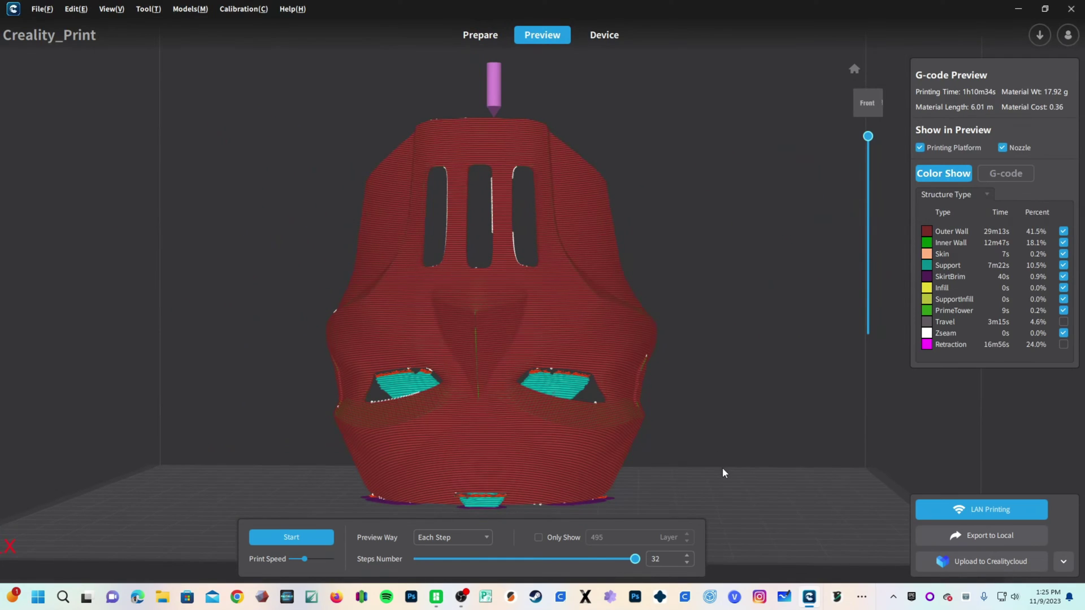
right_drag(733, 473, 488, 453)
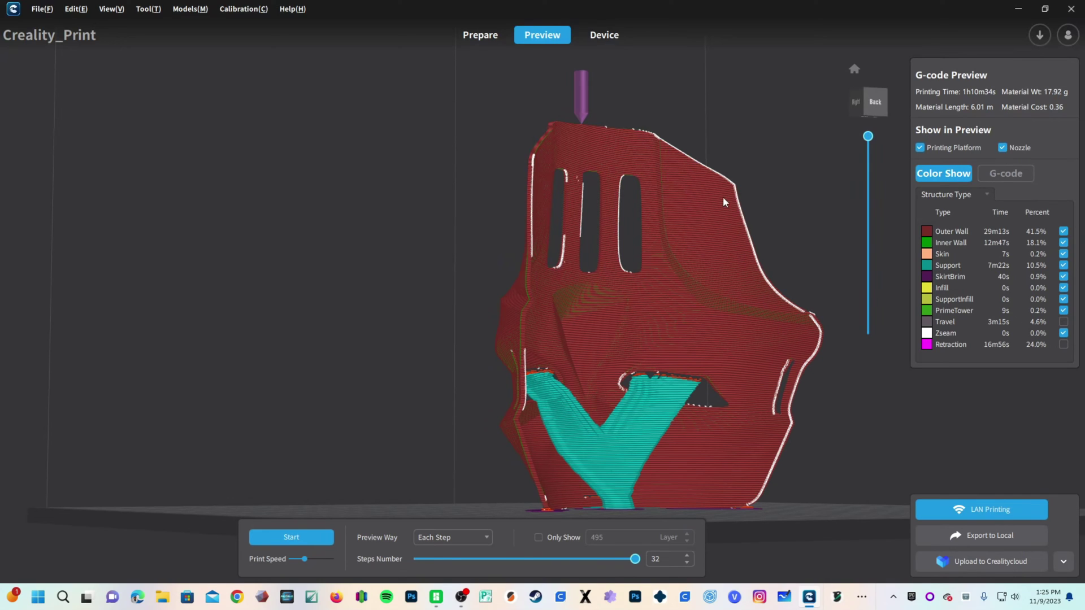
right_drag(567, 420, 636, 182)
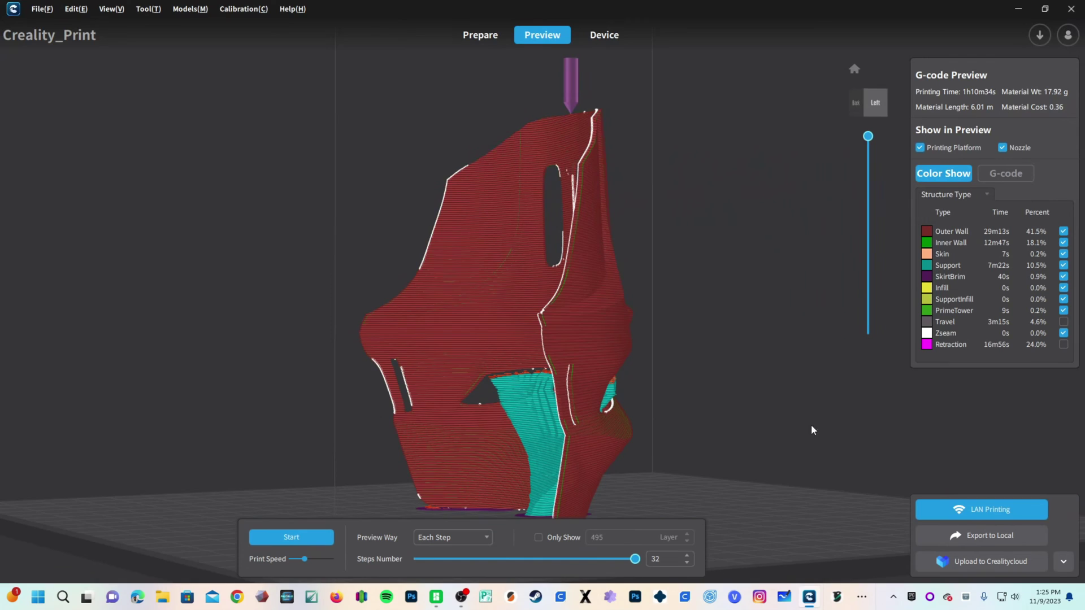
right_drag(811, 425, 574, 451)
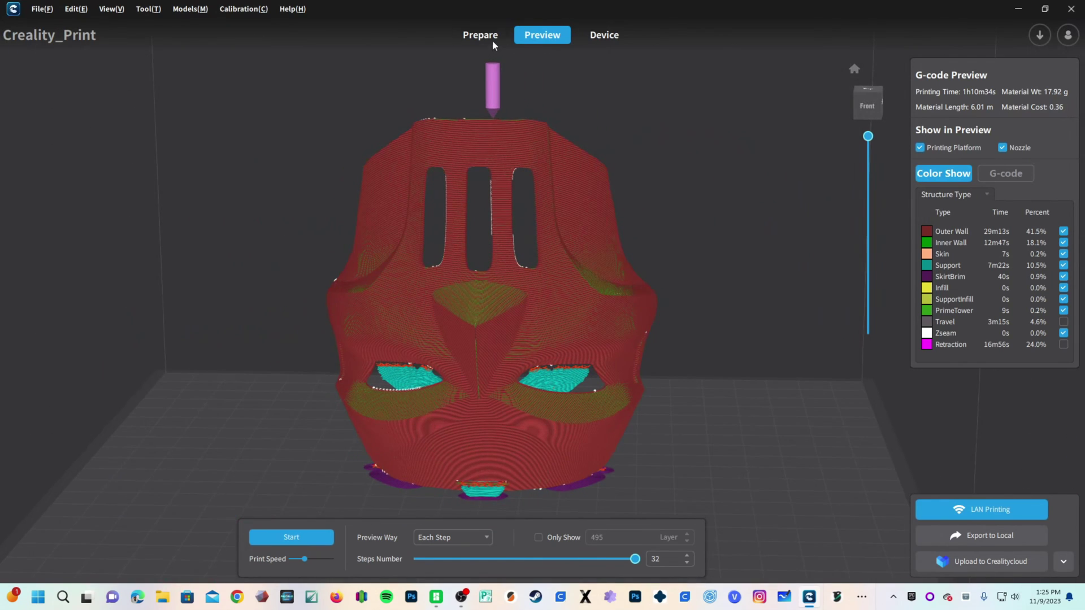
Review the Normal profile's printing and build plate temperature settings.
click(469, 36)
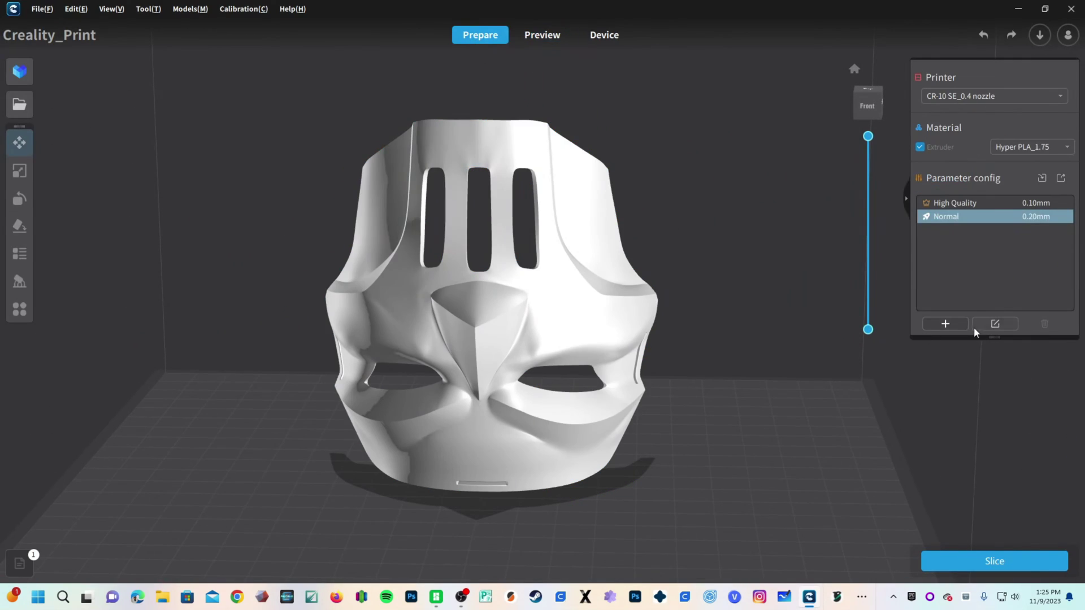
click(995, 323)
click(297, 294)
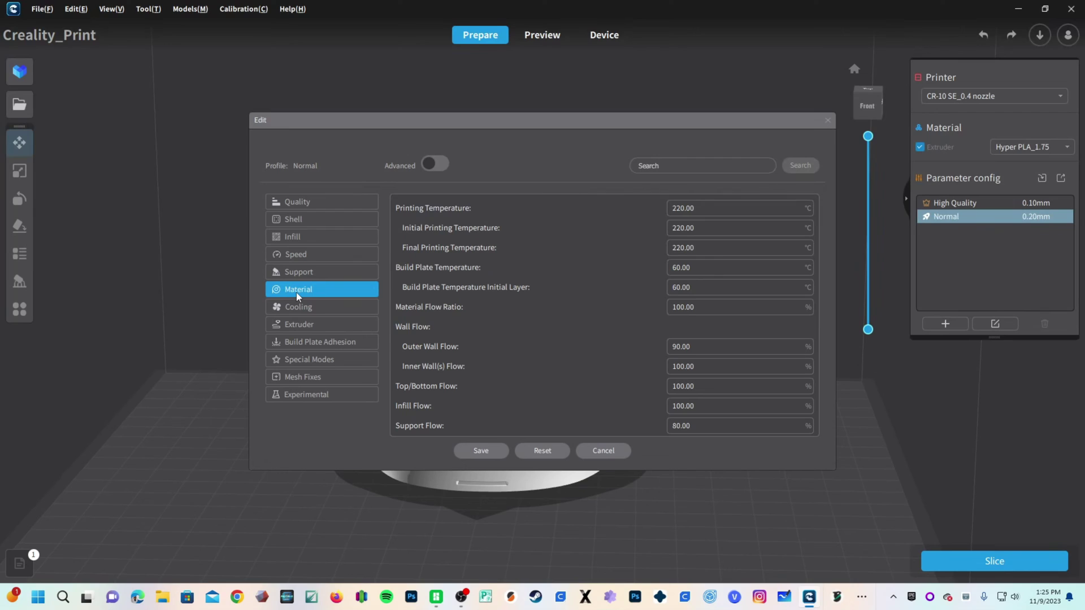
click(691, 208)
click(702, 274)
Change the build plate adhesion type from autobrim to brim.
click(339, 347)
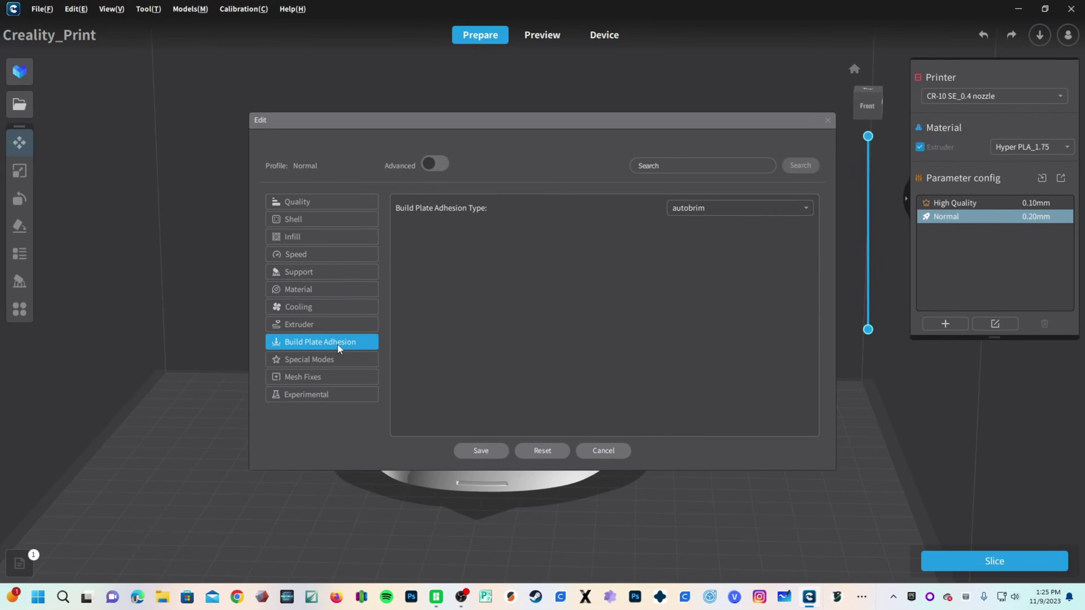
click(707, 214)
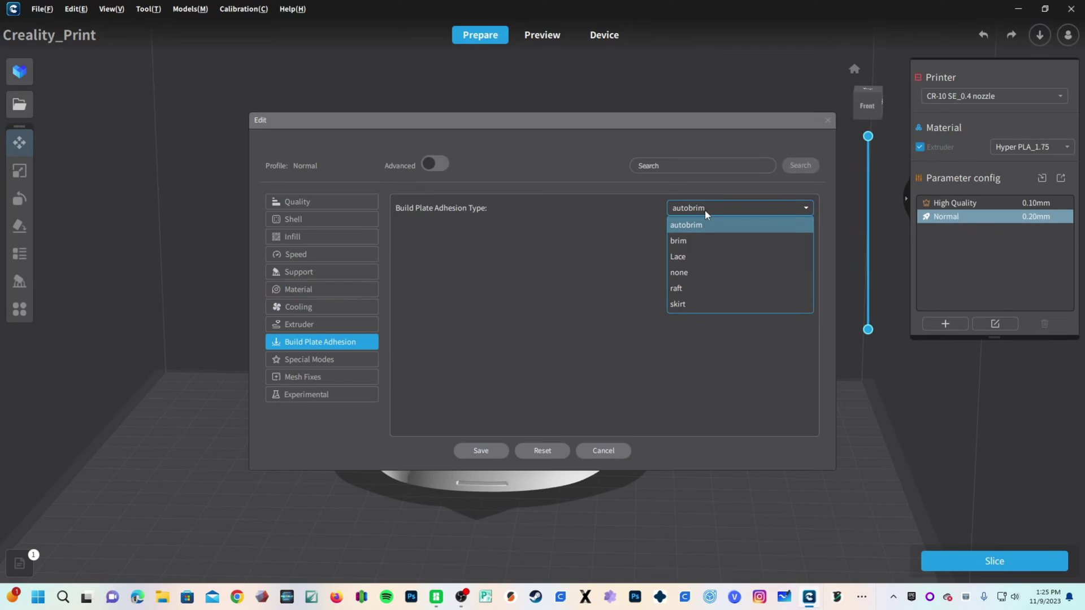
click(678, 241)
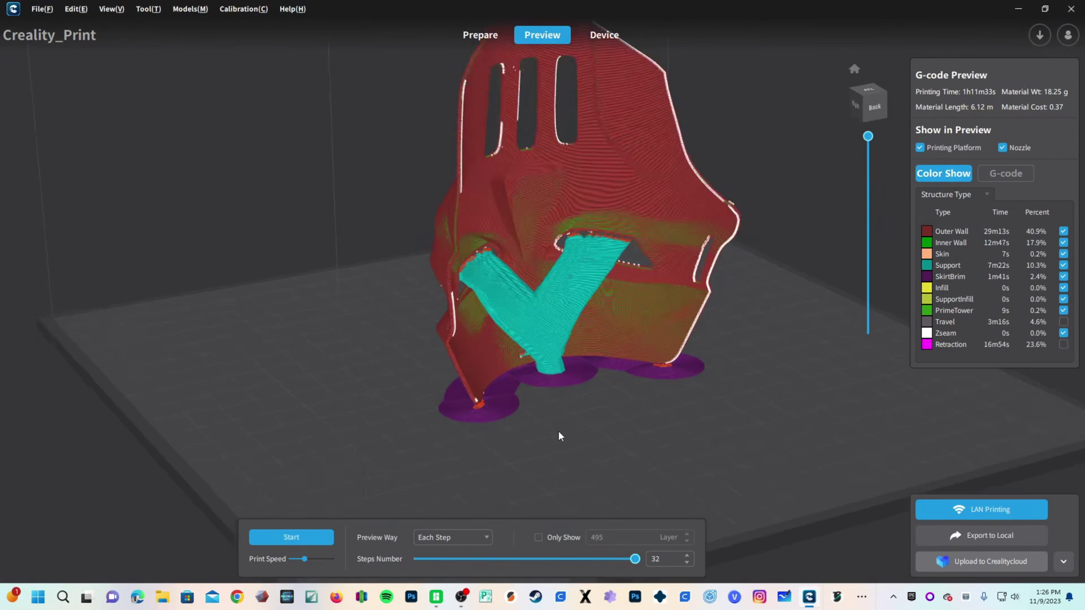
scroll(559, 432, up, 5)
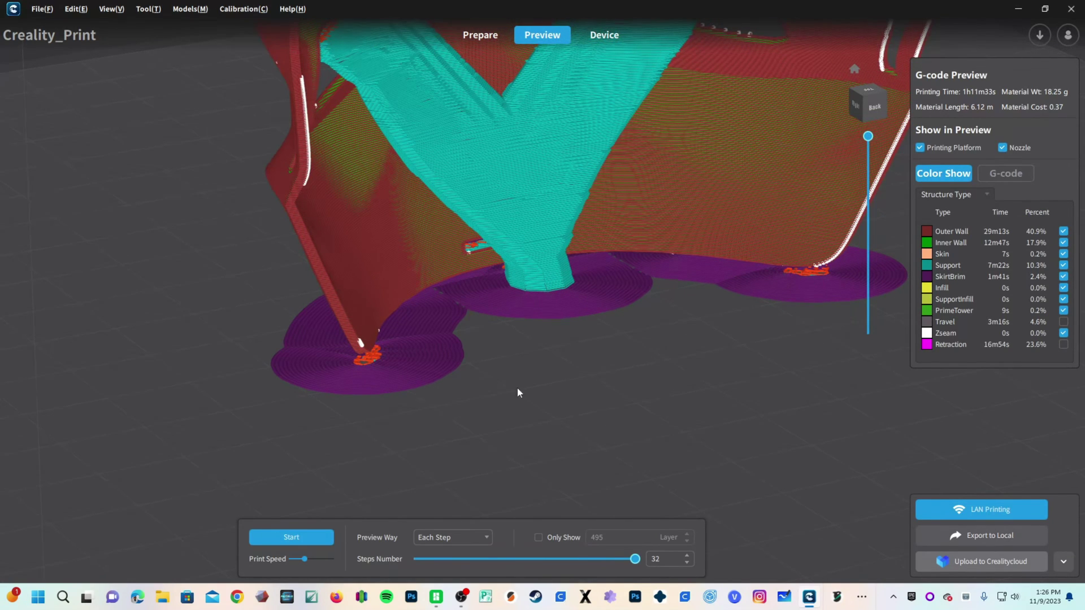
right_drag(868, 372, 566, 397)
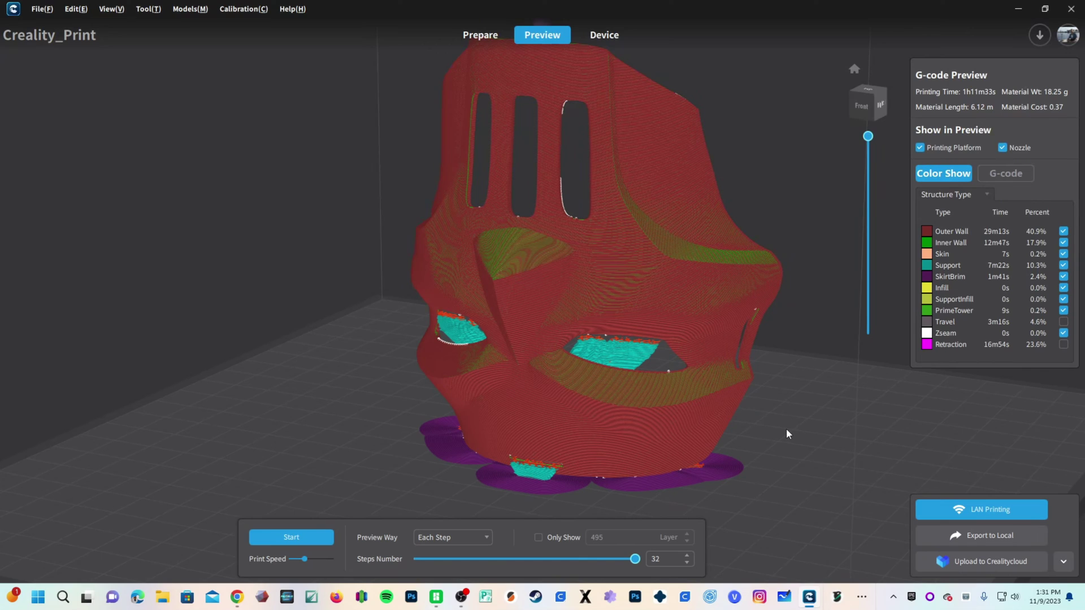
Upload the sliced G-code to Creality Cloud named 'Casey Jones 50% CR-10 SE - Creality Print'.
click(1001, 561)
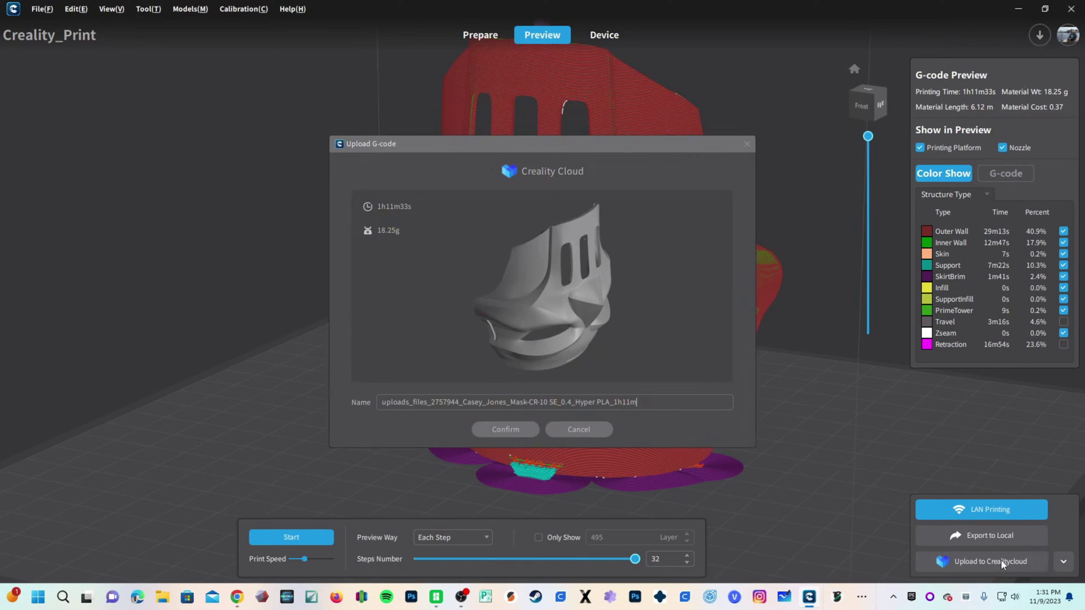
drag(641, 402, 281, 388)
text(Casey Jones)
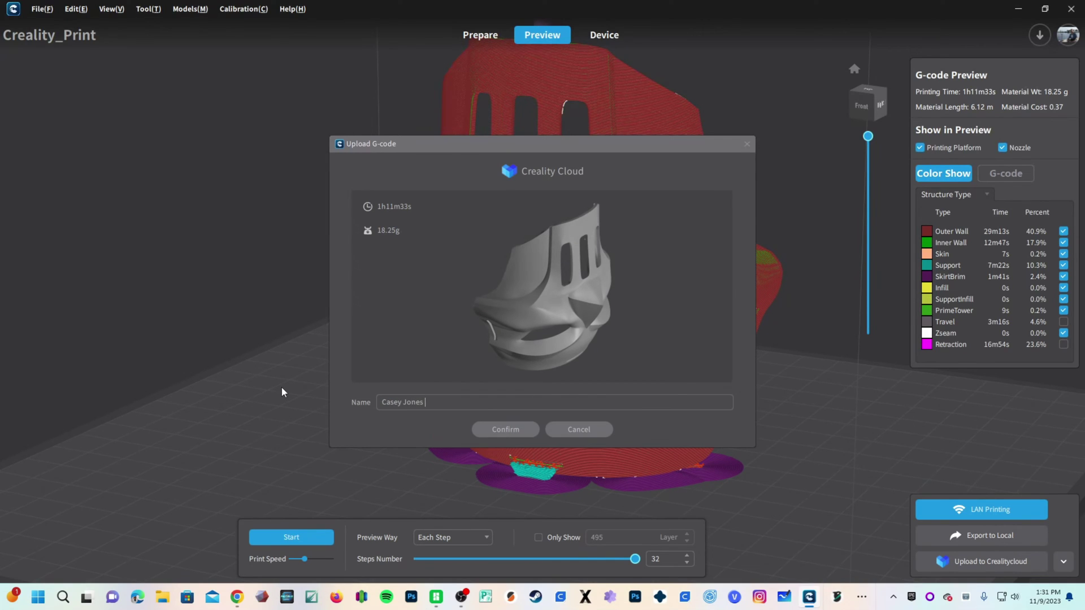
text( 50% CR-10 SE - Creality Print)
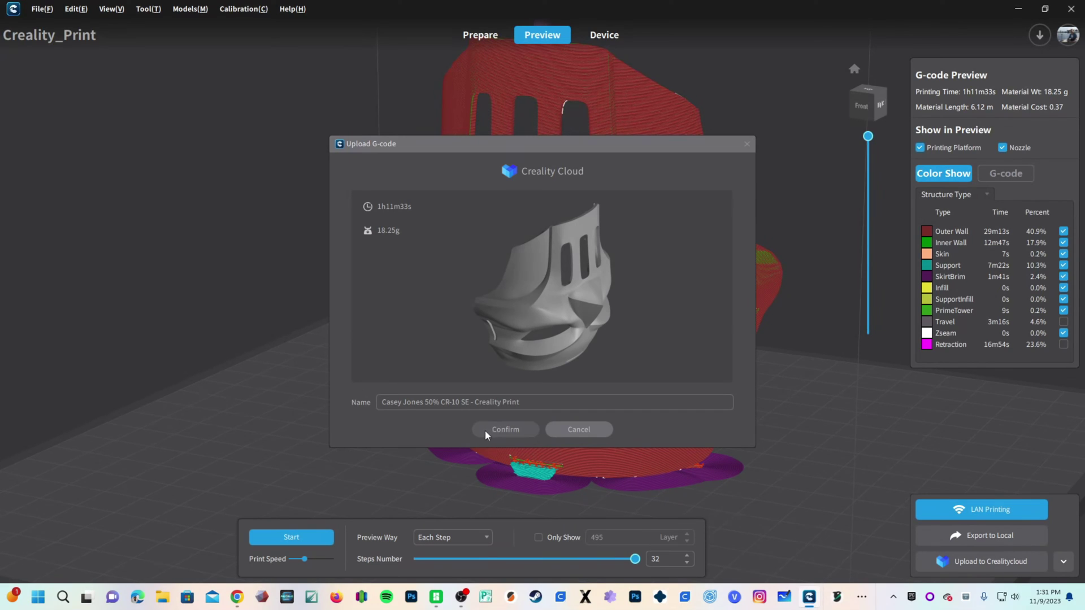
click(504, 429)
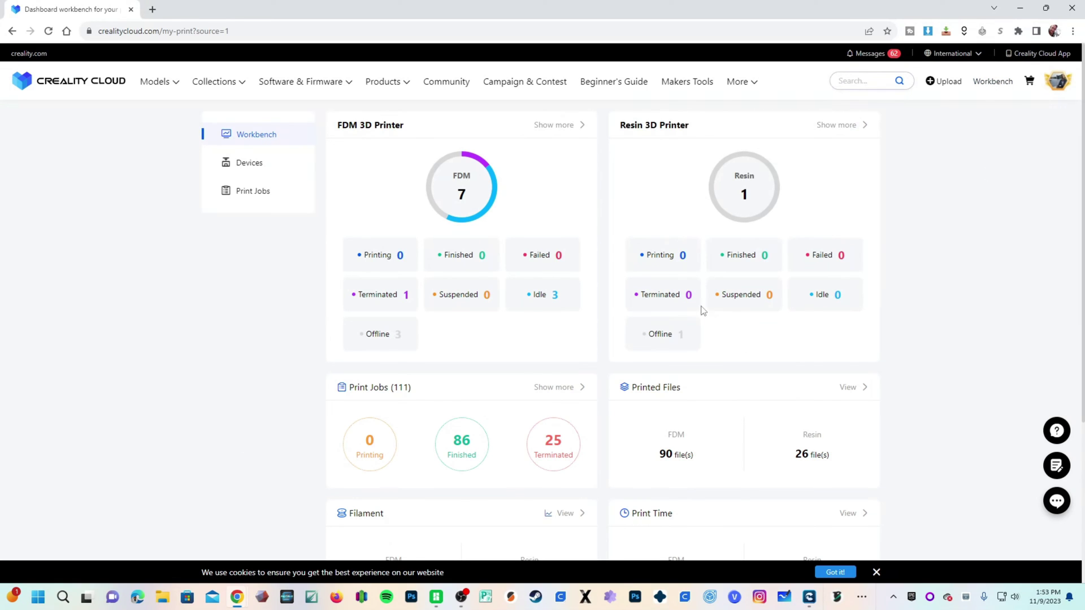
Open the CR-10 SE from the FDM printer list and browse its My Uploads files.
click(458, 178)
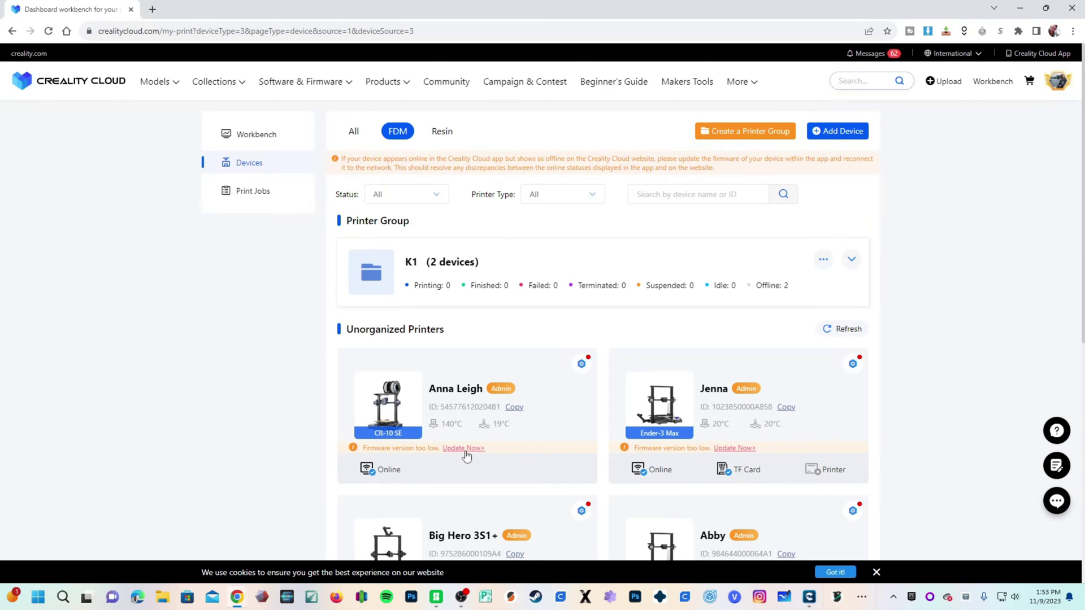
scroll(463, 277, down, 2)
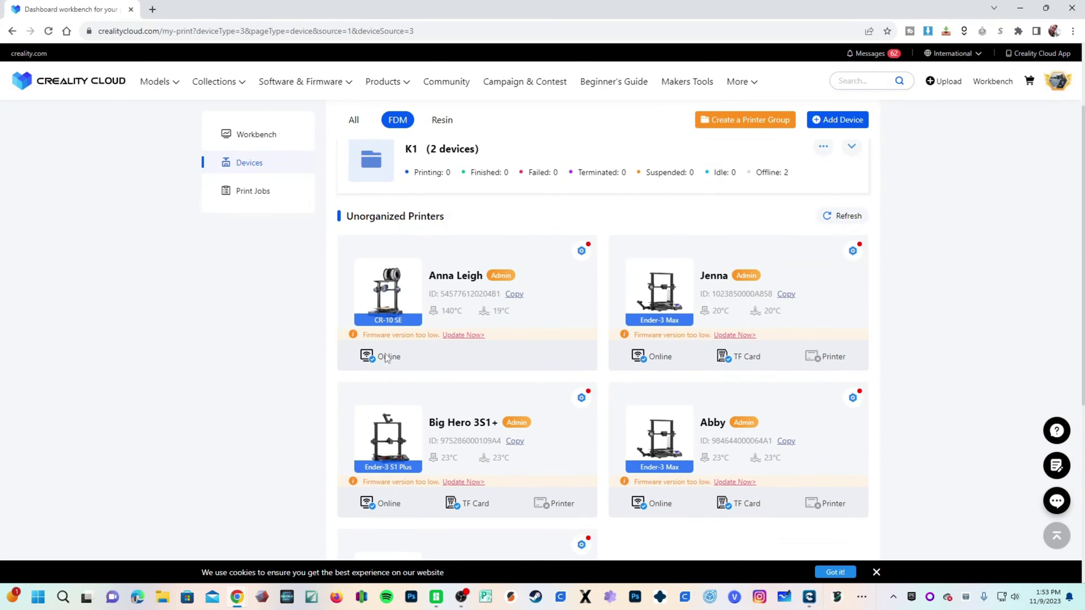
click(462, 276)
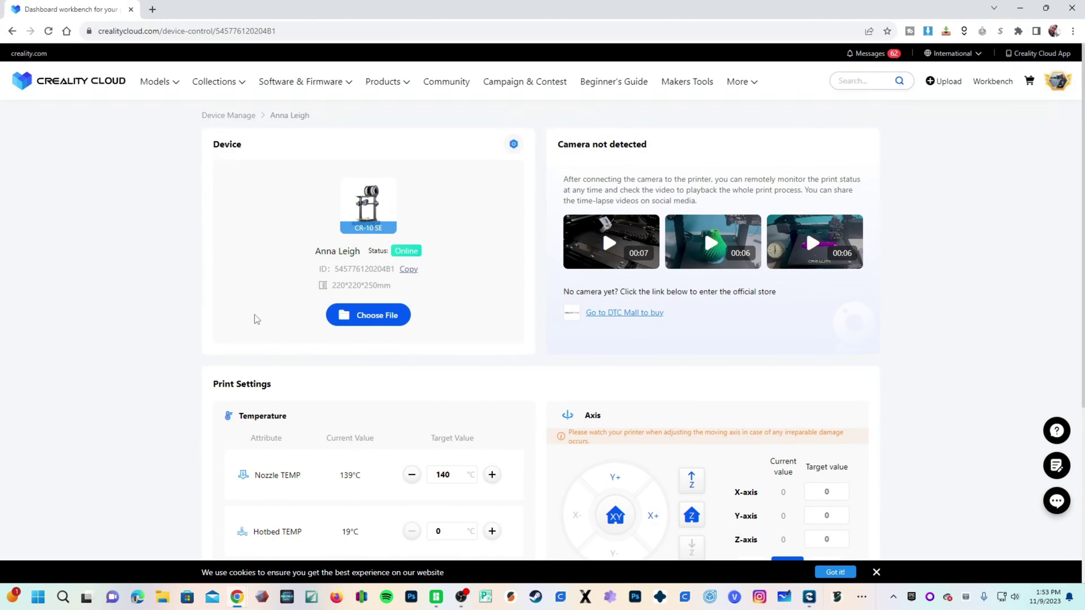
click(374, 316)
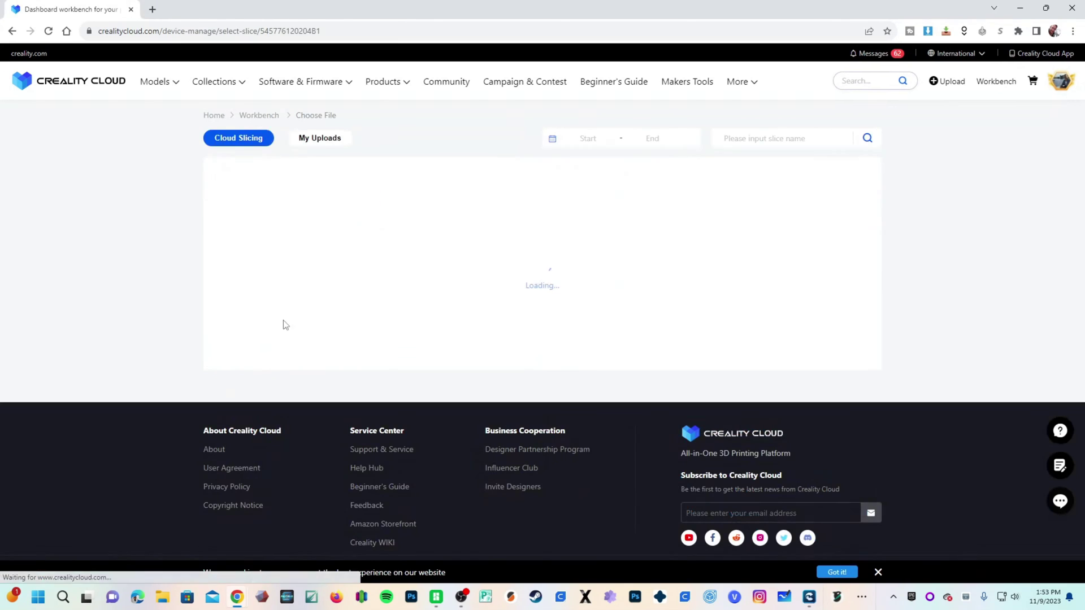
click(327, 143)
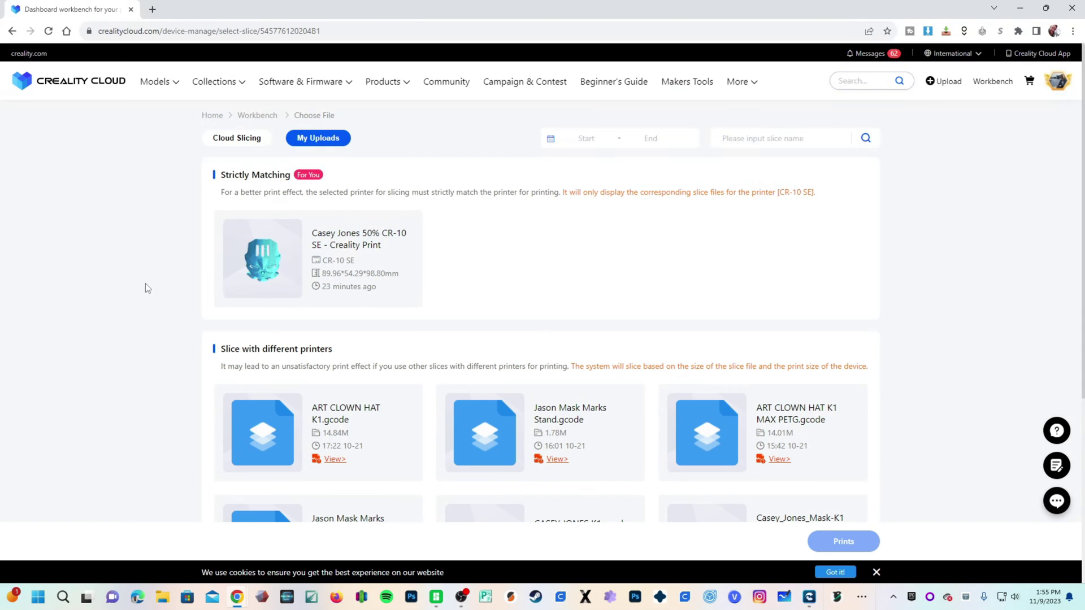
Print the Casey Jones slice on the CR-10 SE with print calibration enabled.
click(298, 277)
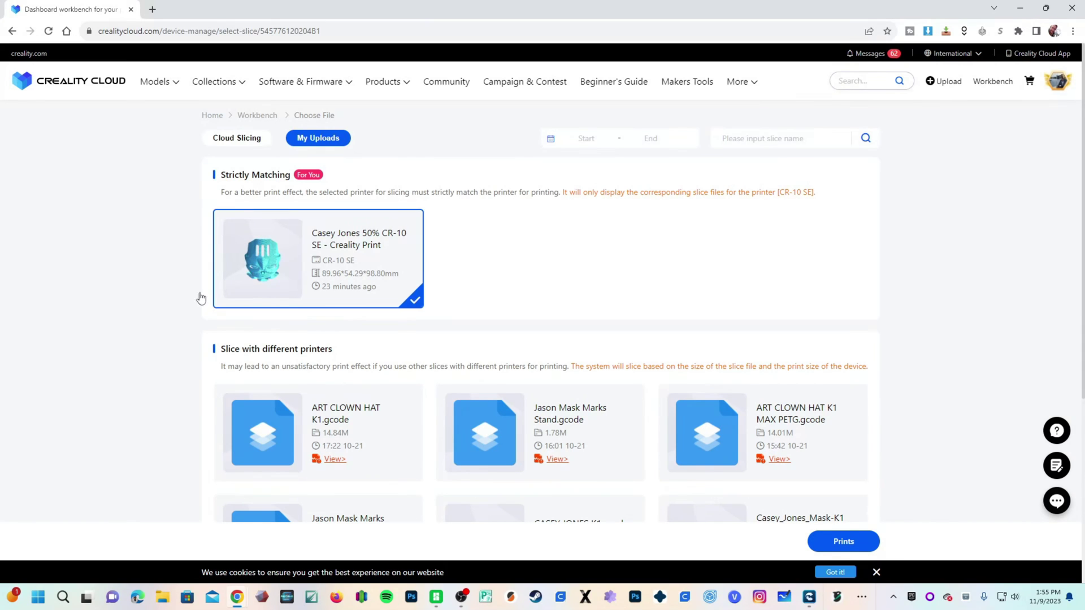
click(850, 542)
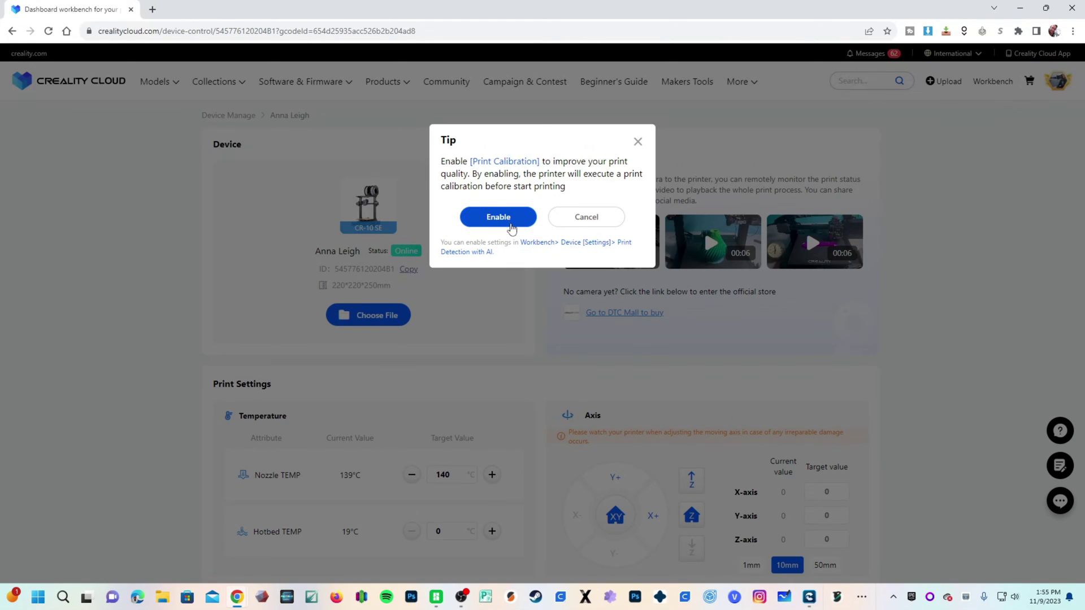
click(498, 216)
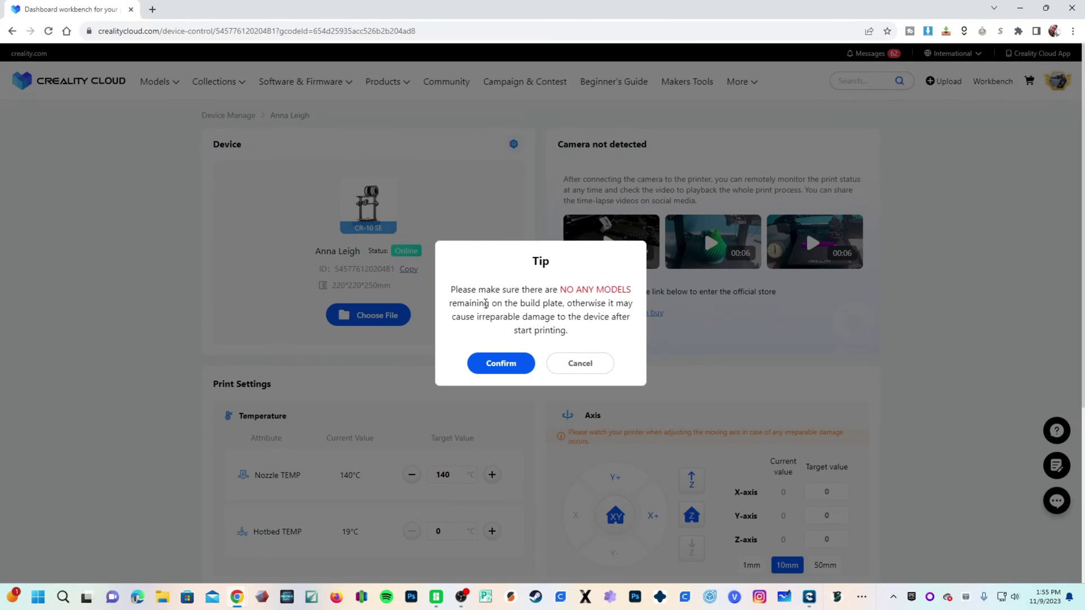
click(499, 364)
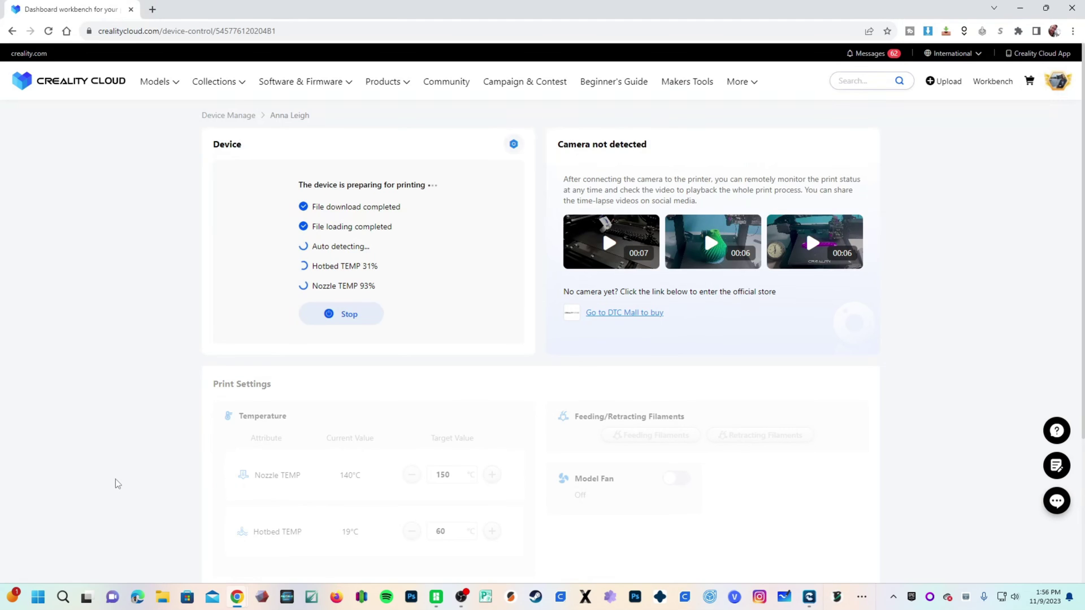
scroll(74, 462, down, 2)
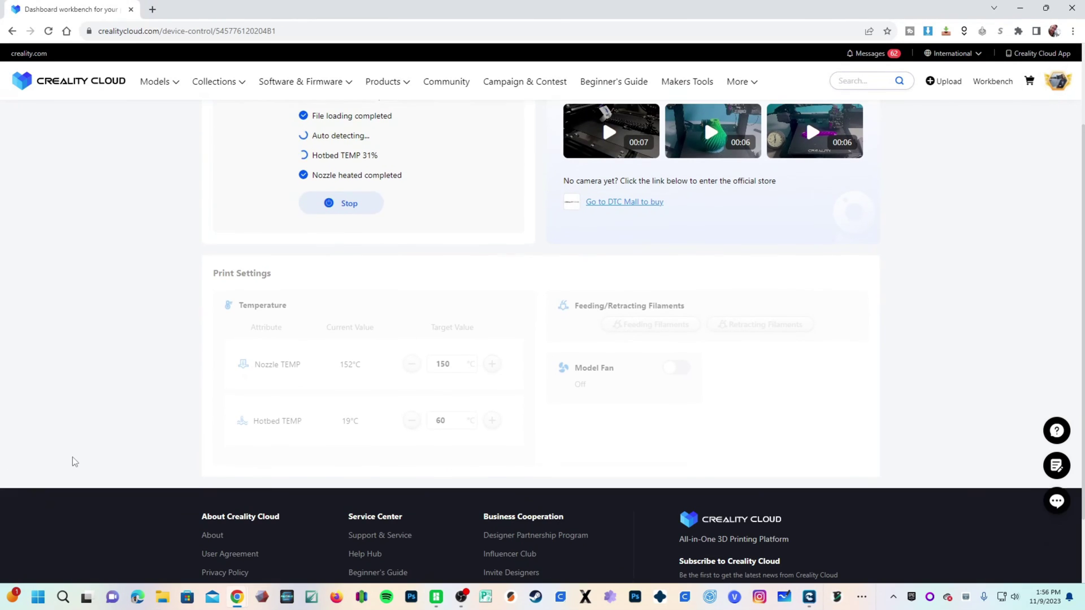
scroll(87, 477, up, 2)
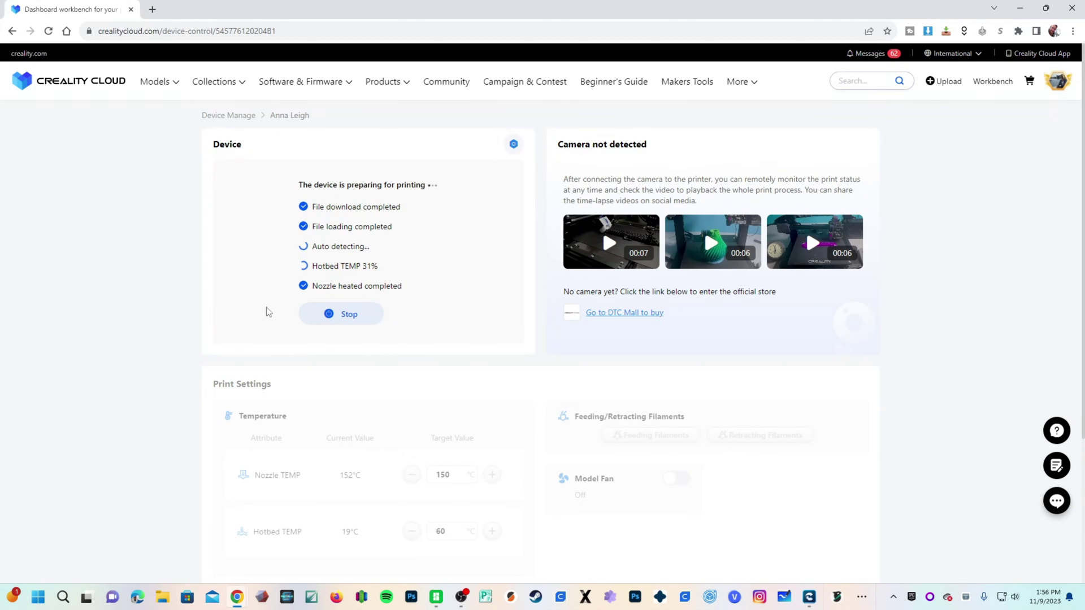
scroll(167, 339, down, 3)
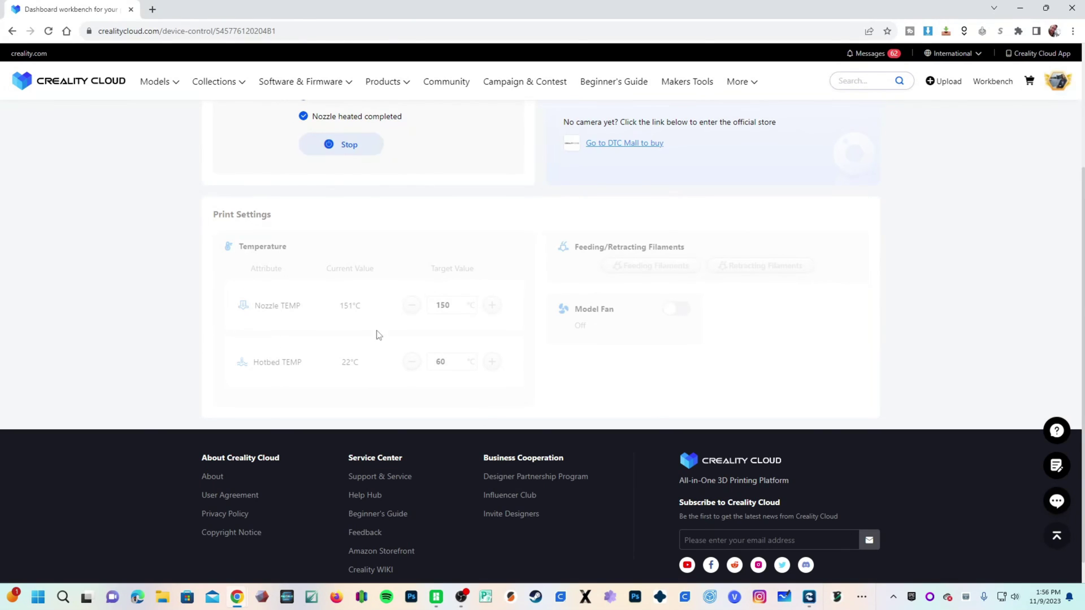
scroll(314, 329, up, 3)
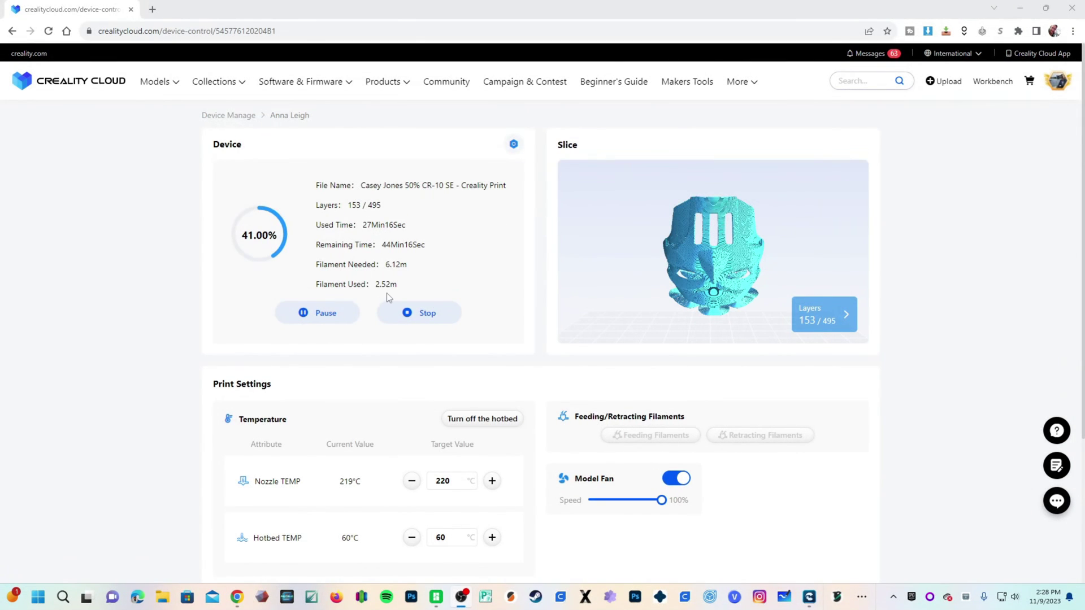
Review the print status, highlighting filament used so far and elapsed print time.
scroll(388, 297, down, 2)
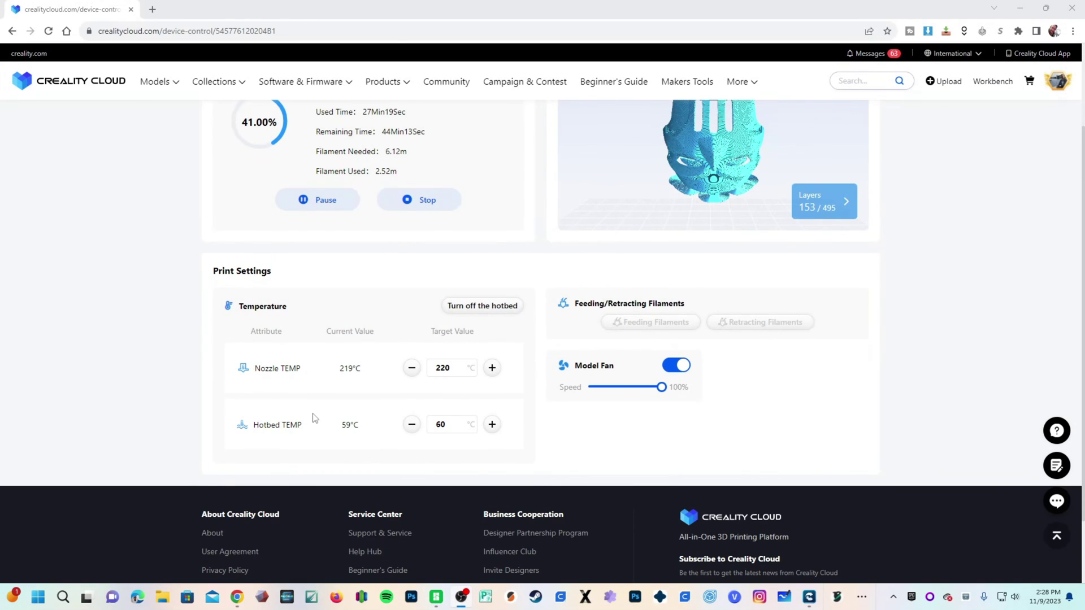
scroll(355, 428, up, 2)
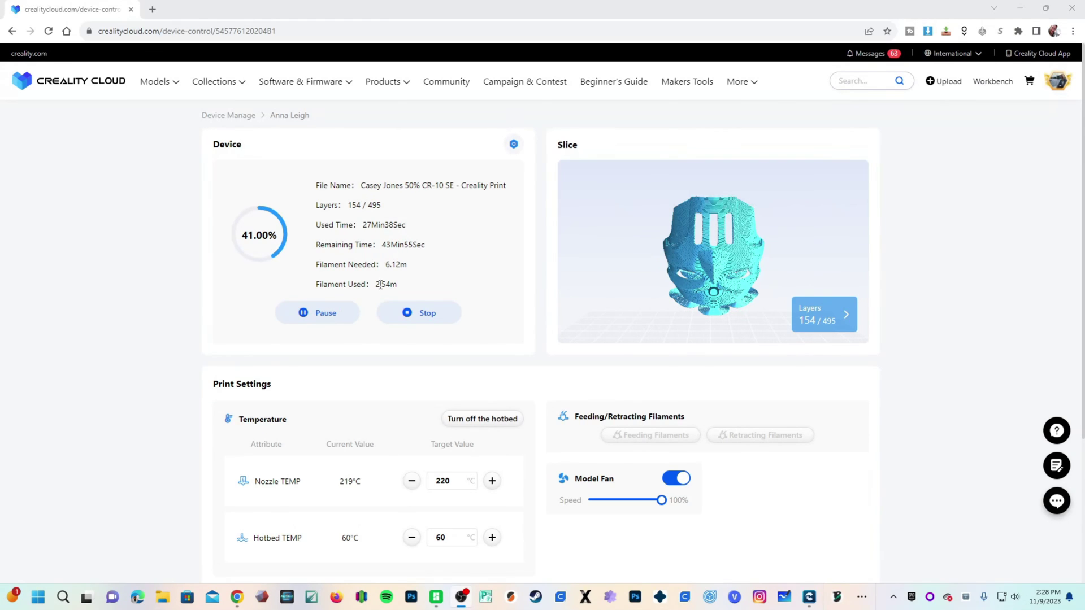
drag(374, 284, 409, 267)
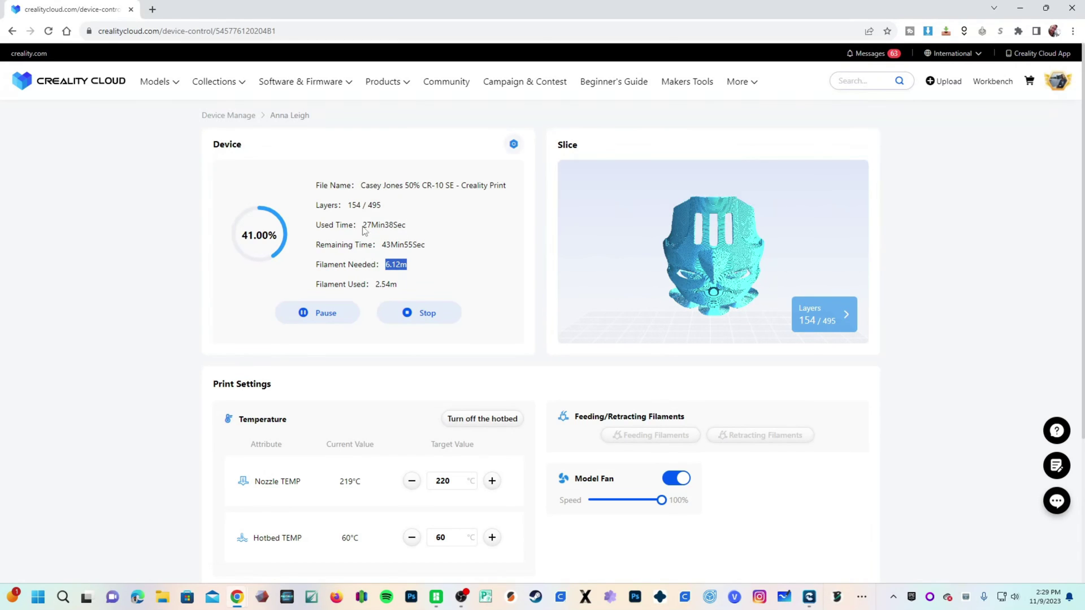
drag(362, 225, 415, 245)
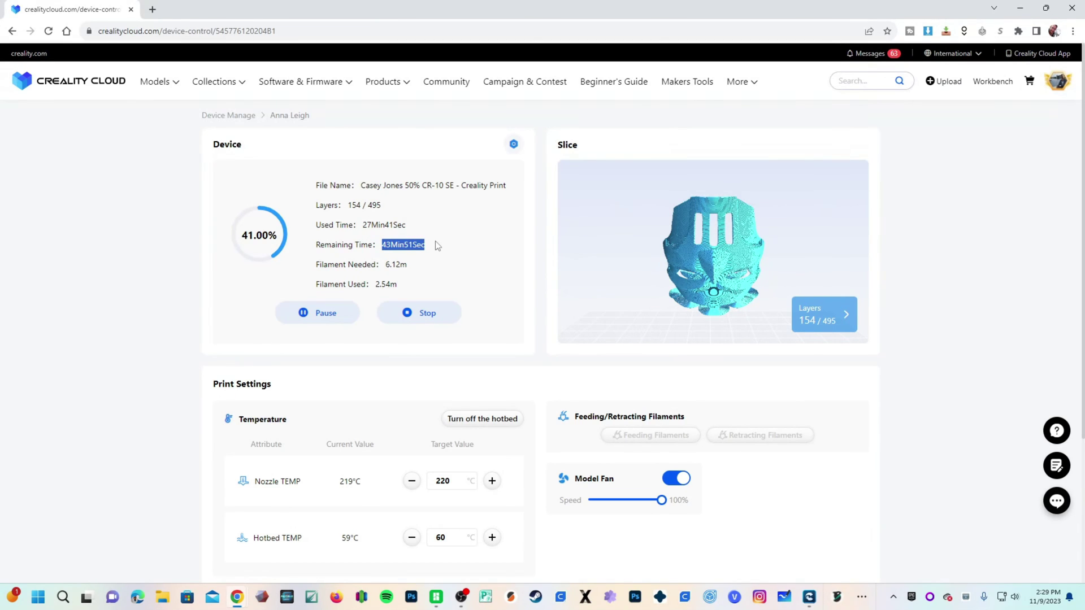